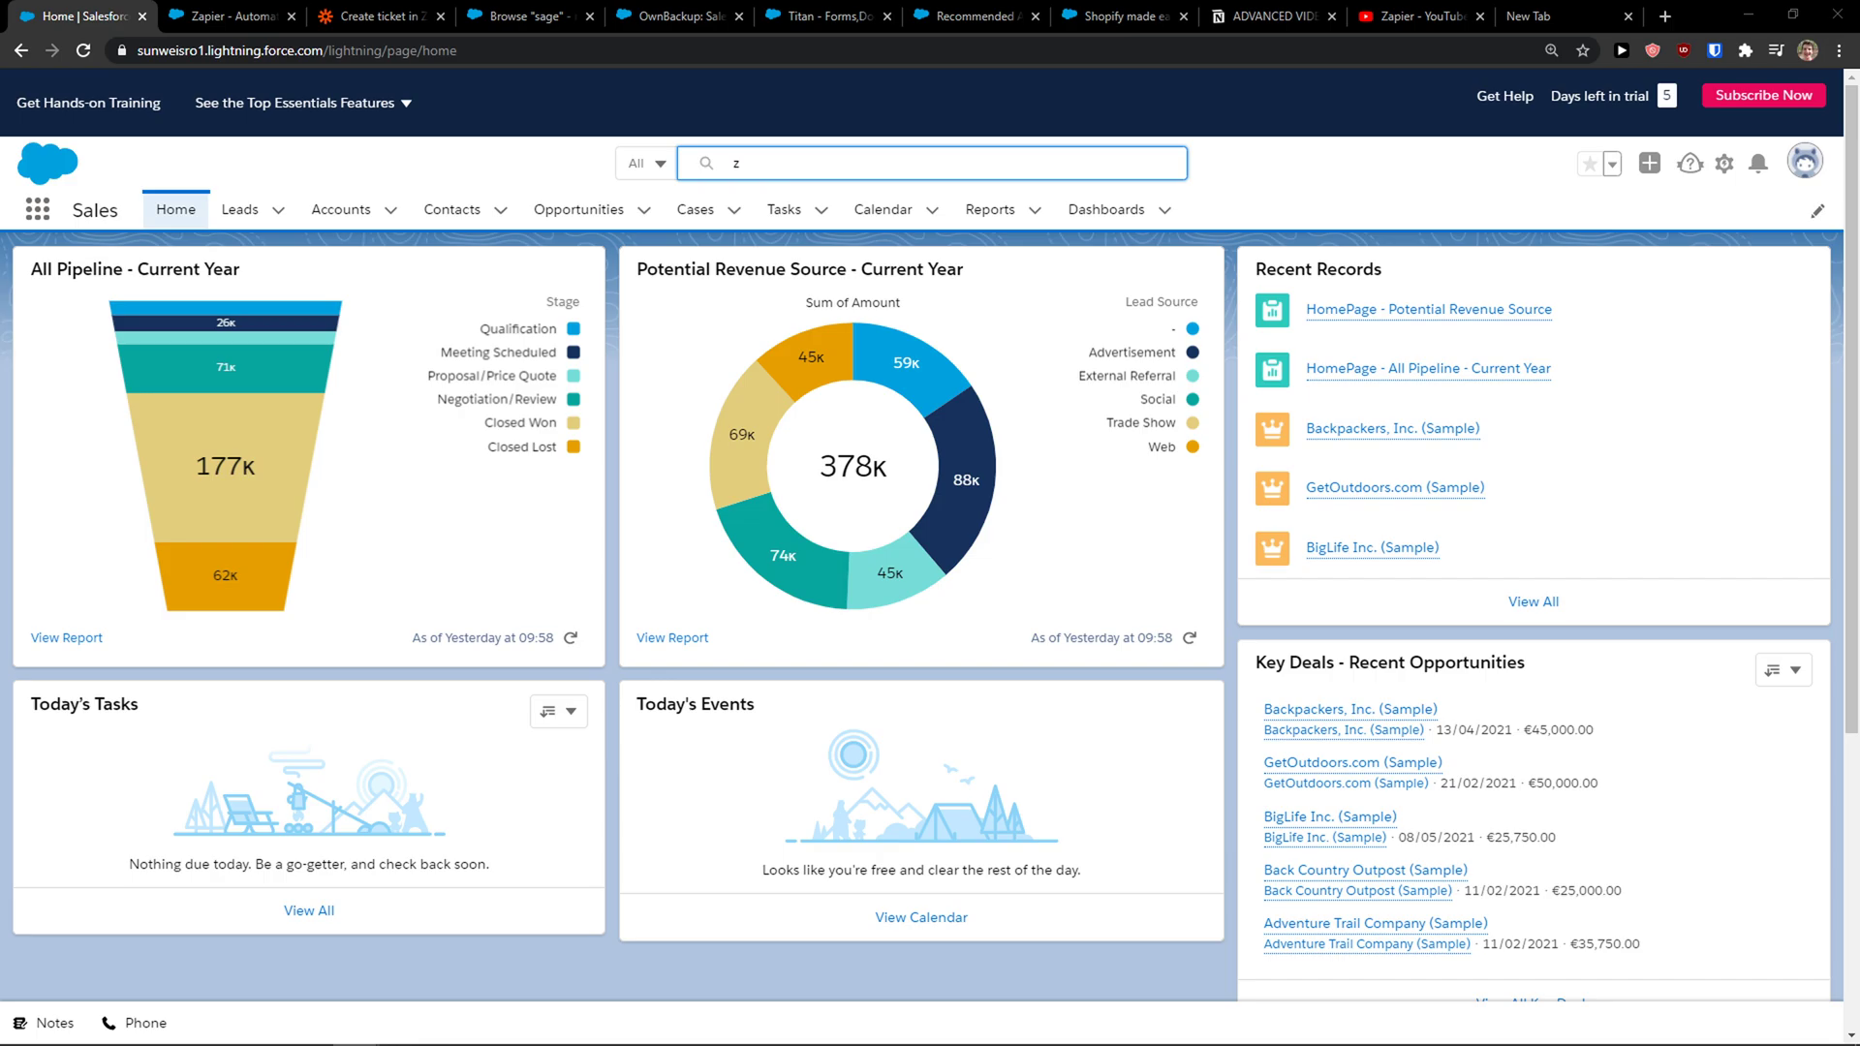
- Scroll through the Salesforce sales home dashboard
scroll(523, 775, "down", 2)
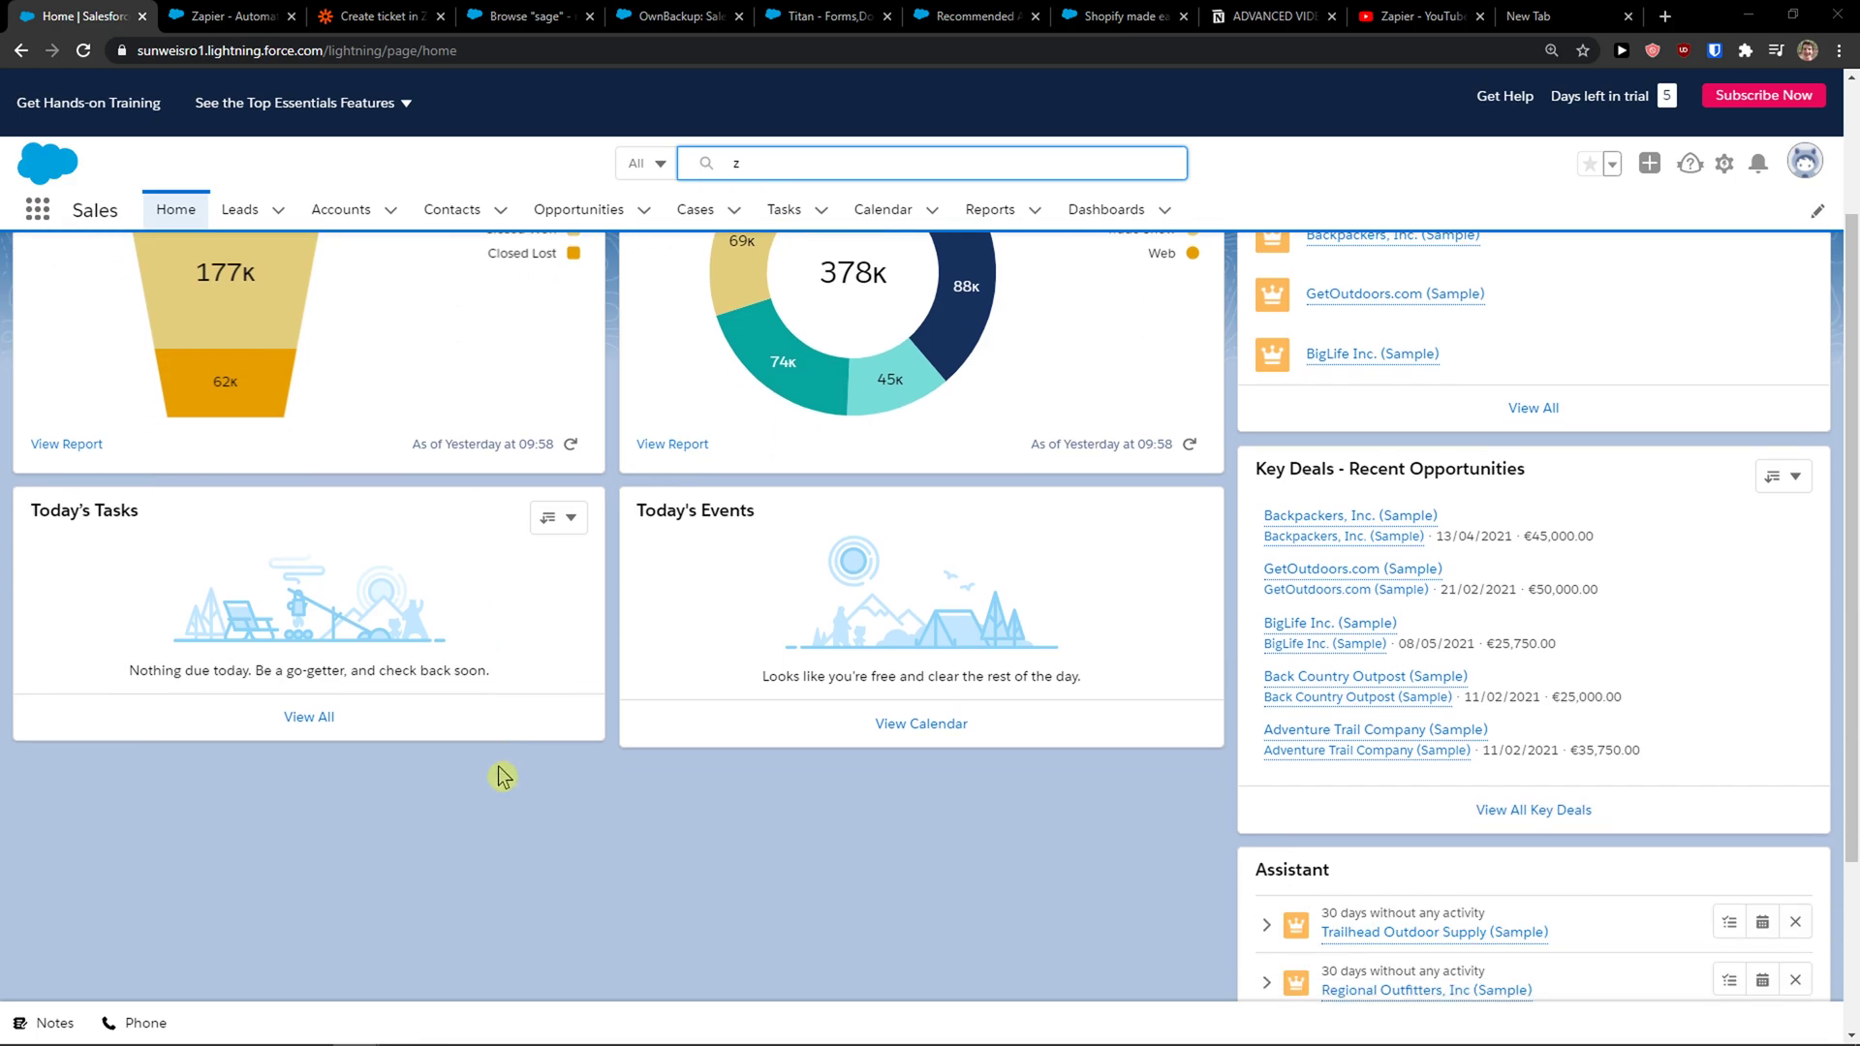
scroll(498, 772, "up", 2)
- Switch to the Zapier tab and leave the zap editor for the Zapier dashboard
left_click(408, 15)
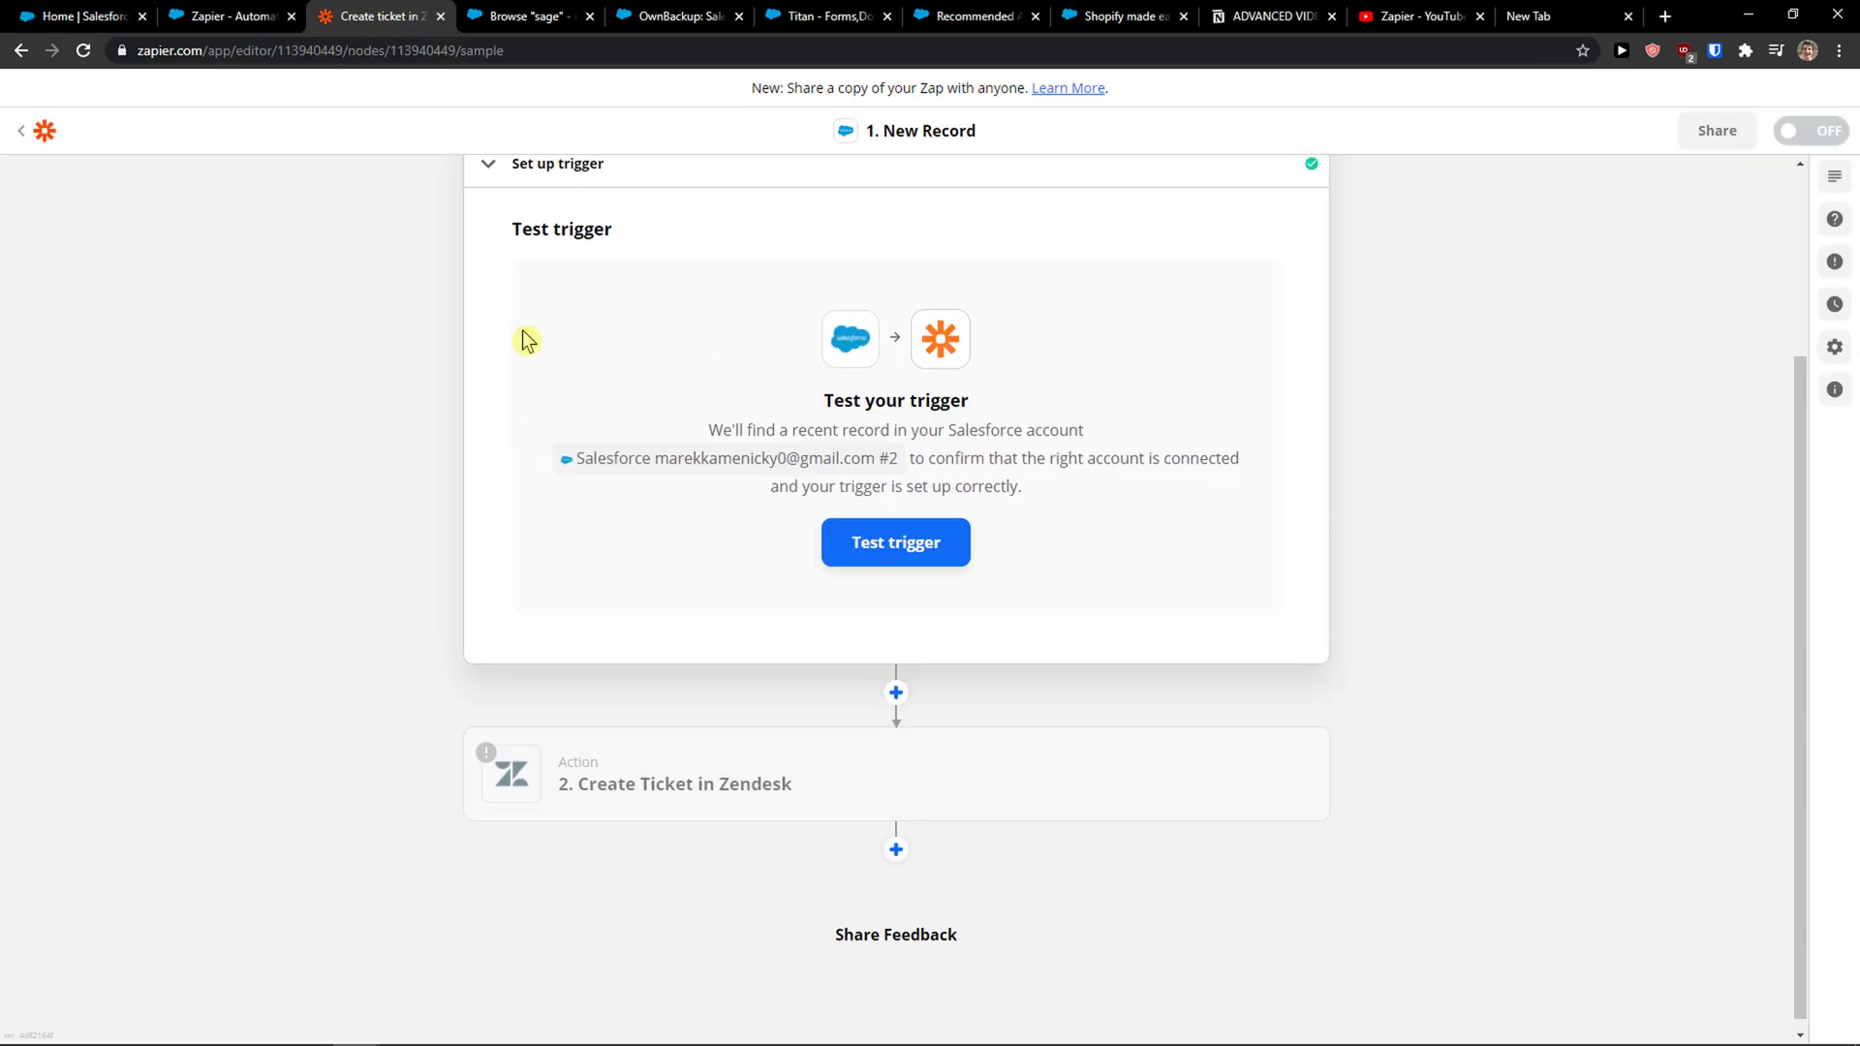
scroll(334, 323, "up", 3)
left_click(20, 139)
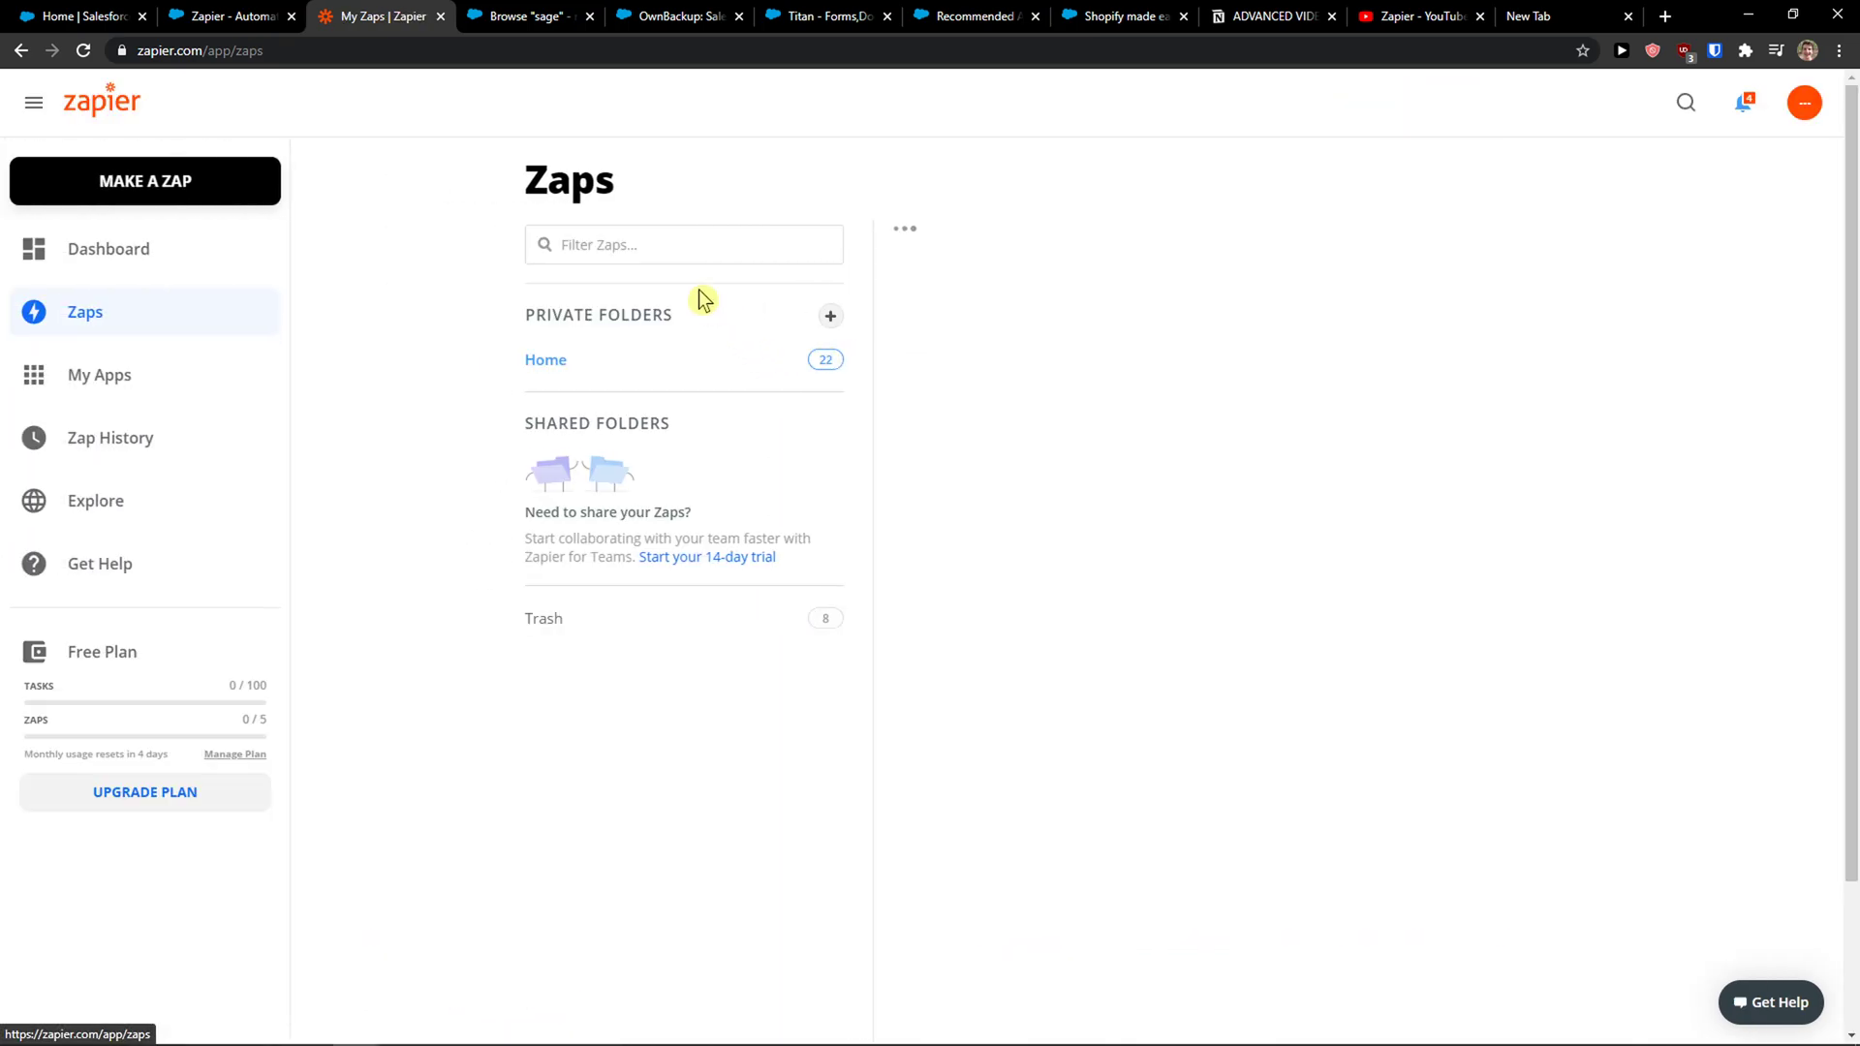
left_click(145, 248)
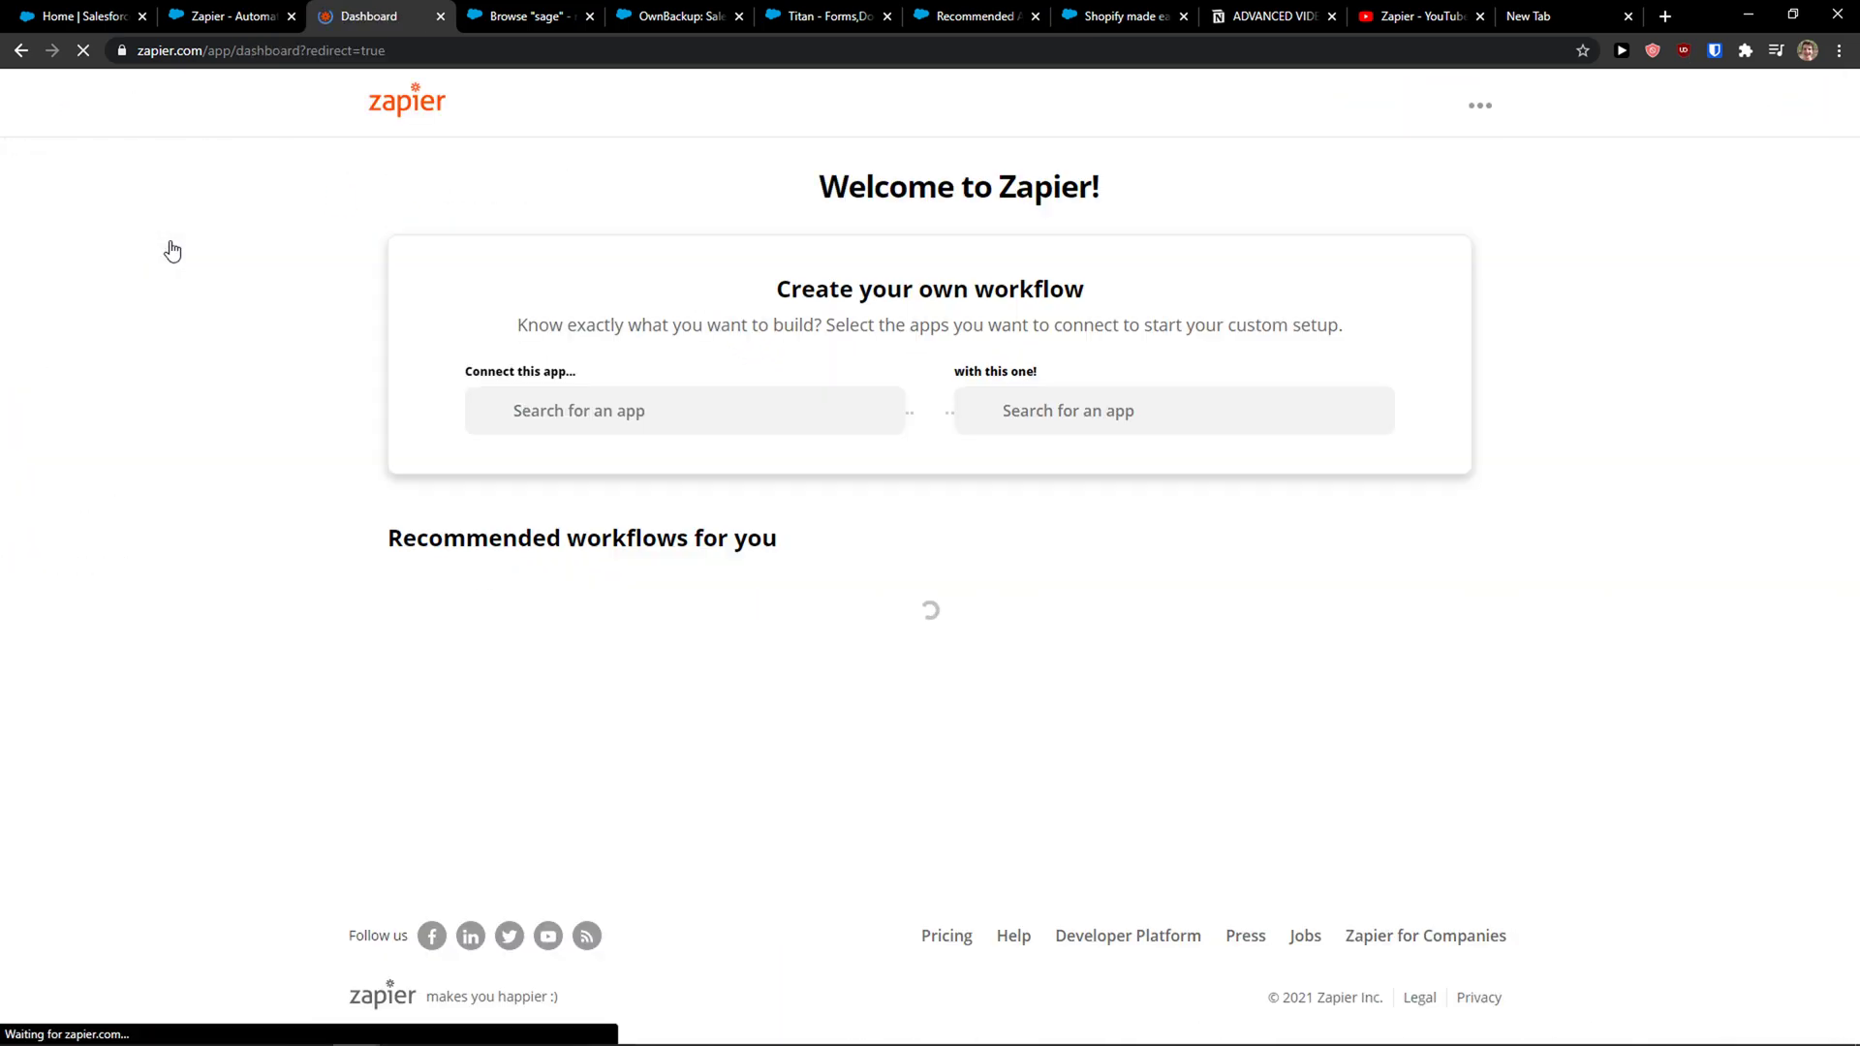
- Search 'link' and choose LinkedIn Lead Gen Forms as the first app
left_click(753, 417)
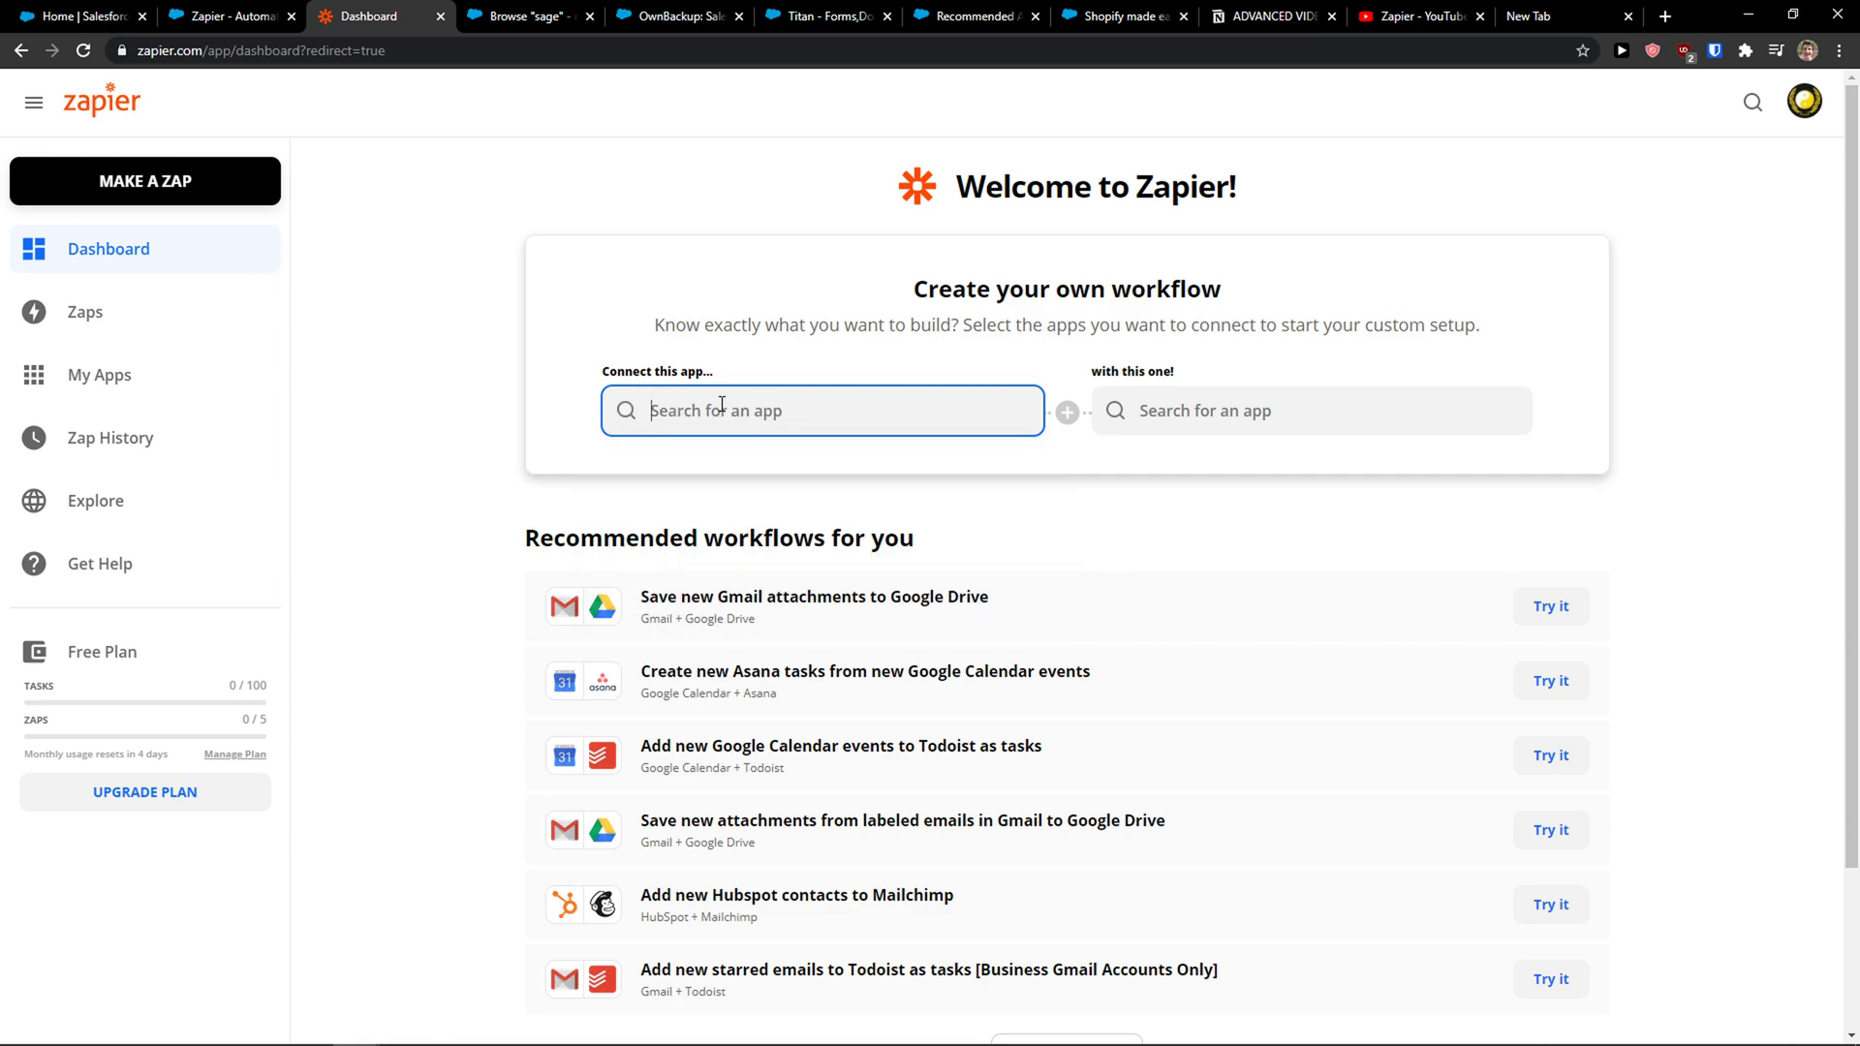
type("linke")
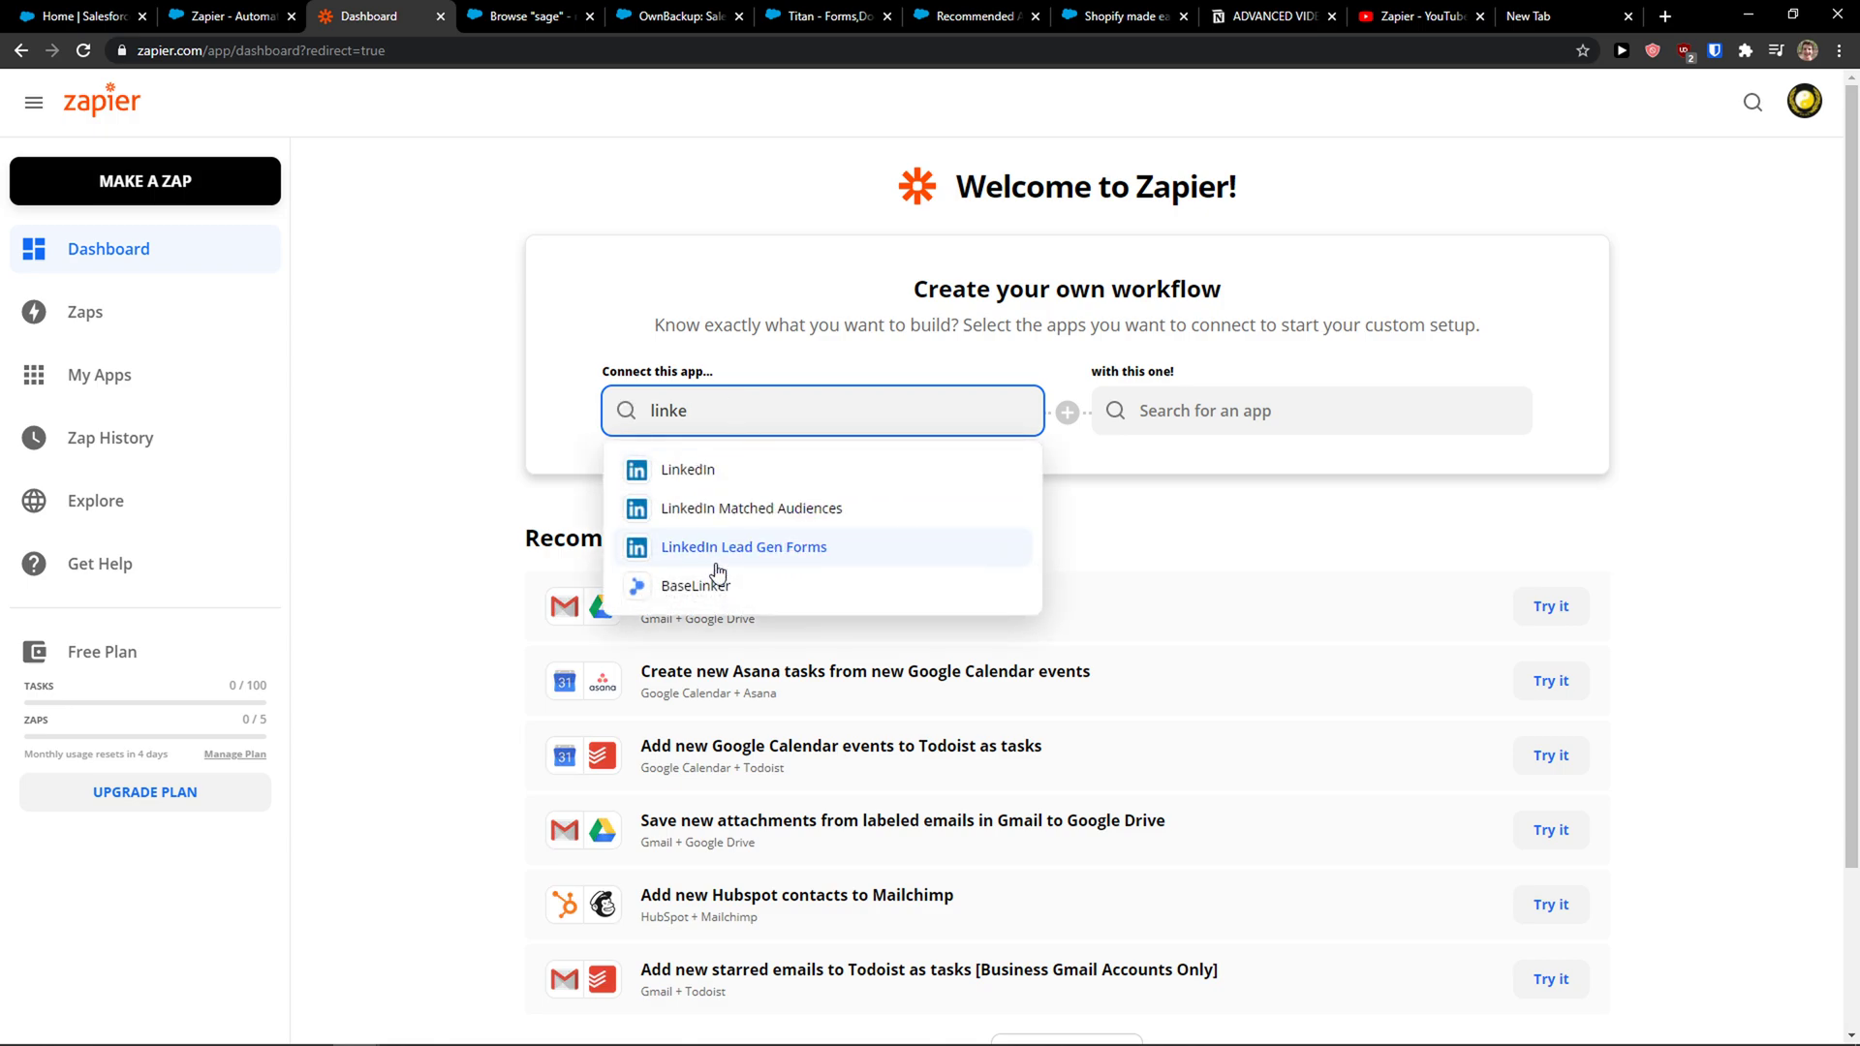
left_click(785, 548)
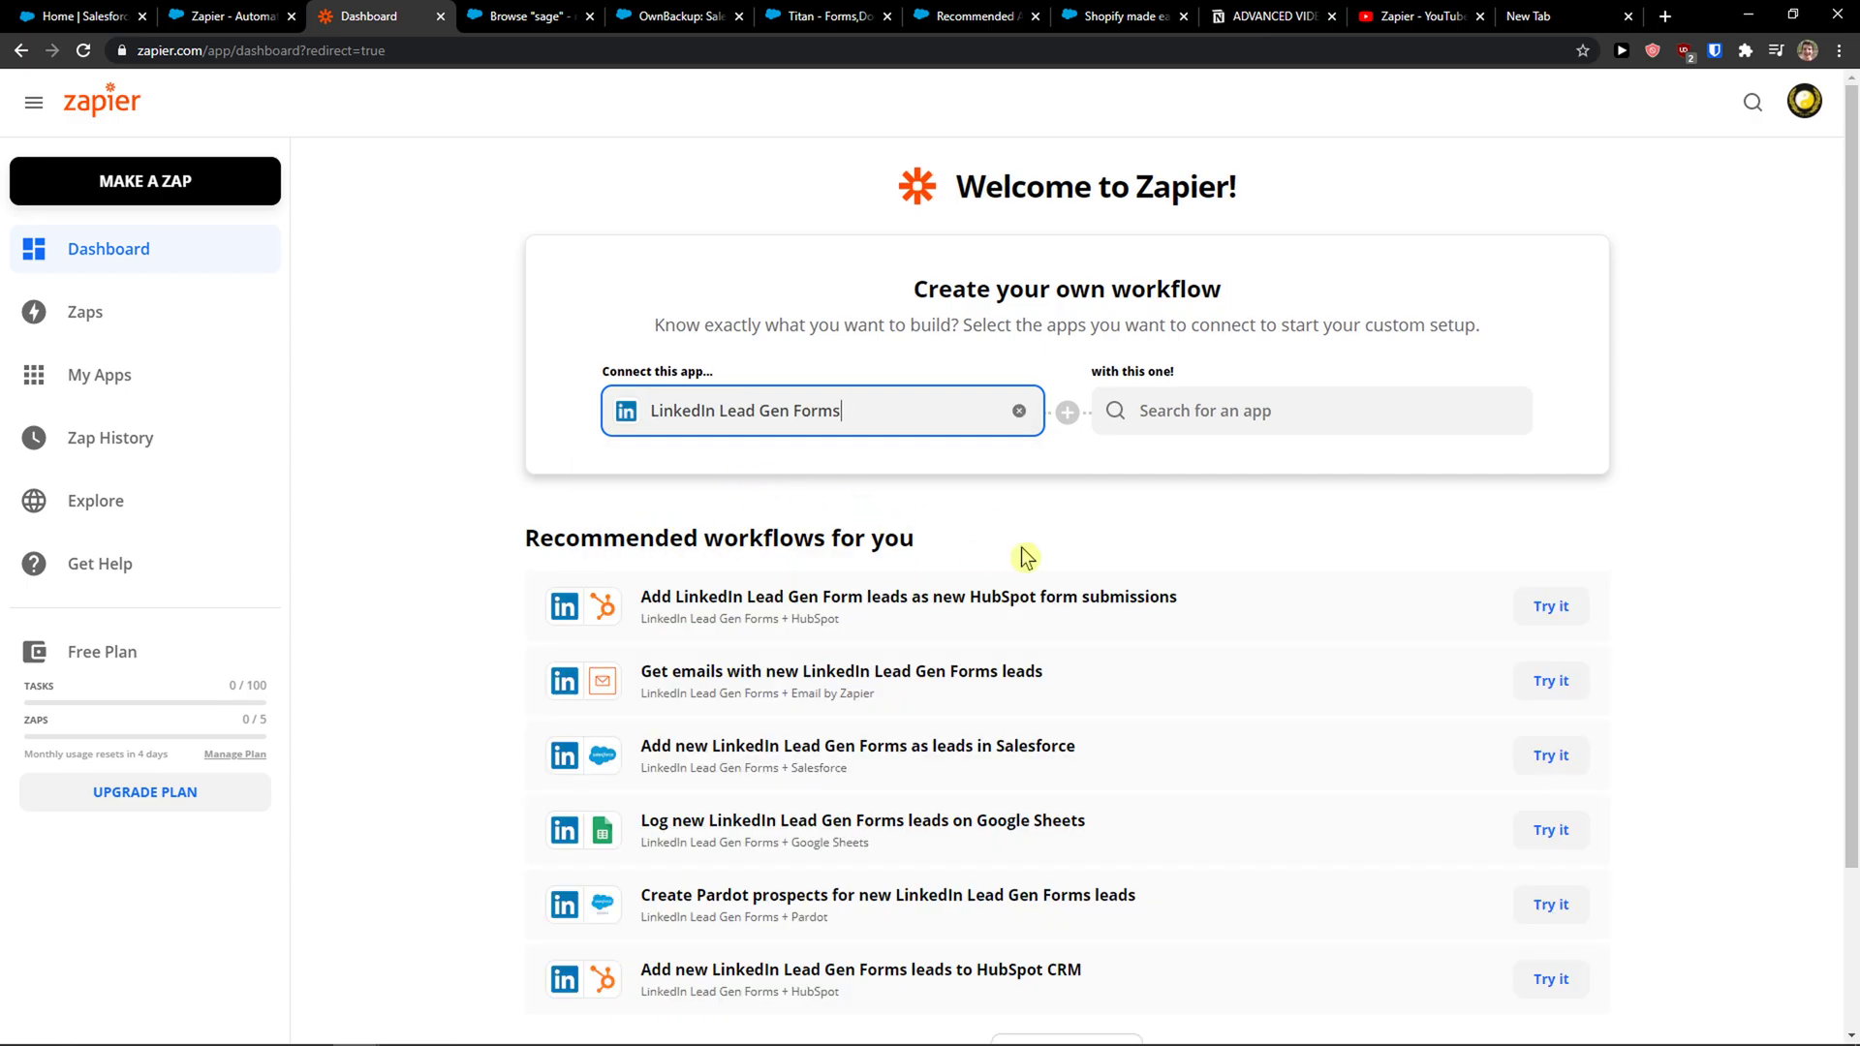
- Search 'sale' to add Salesforce as the second app, with New Form Response as trigger
left_click(1217, 413)
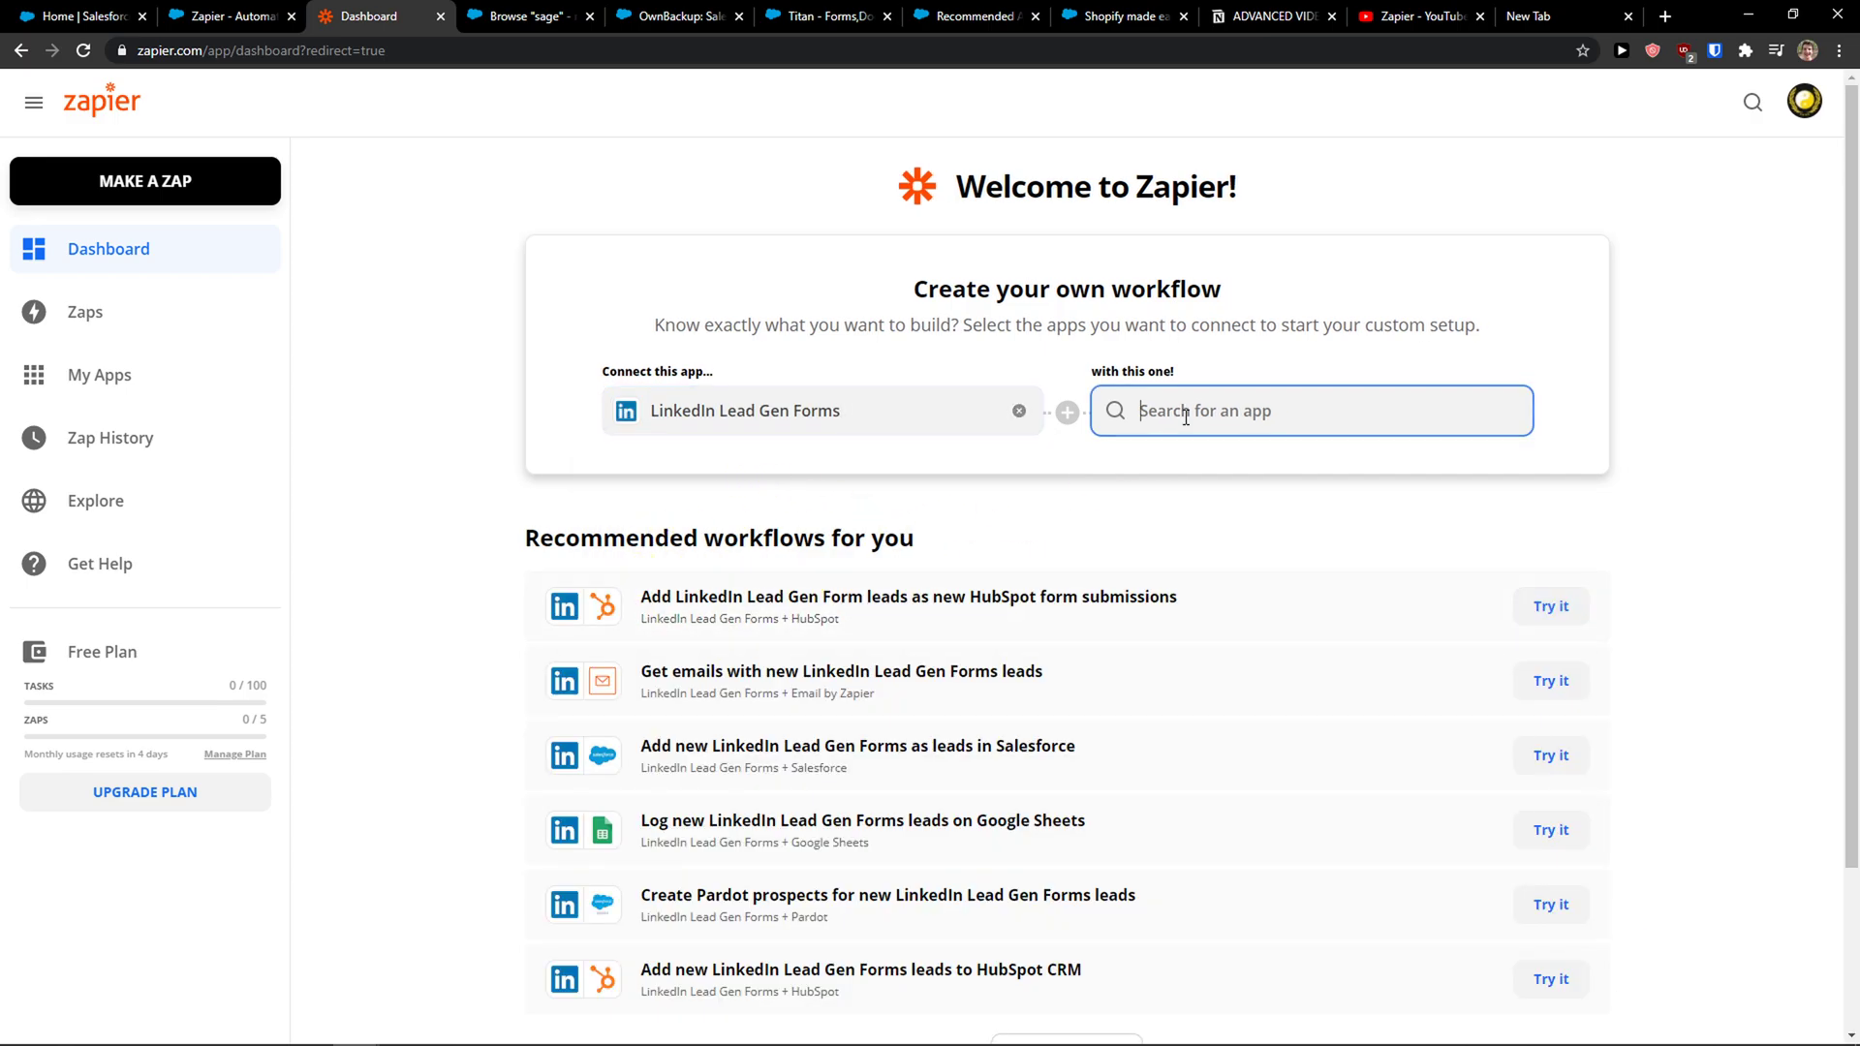
type("salesf")
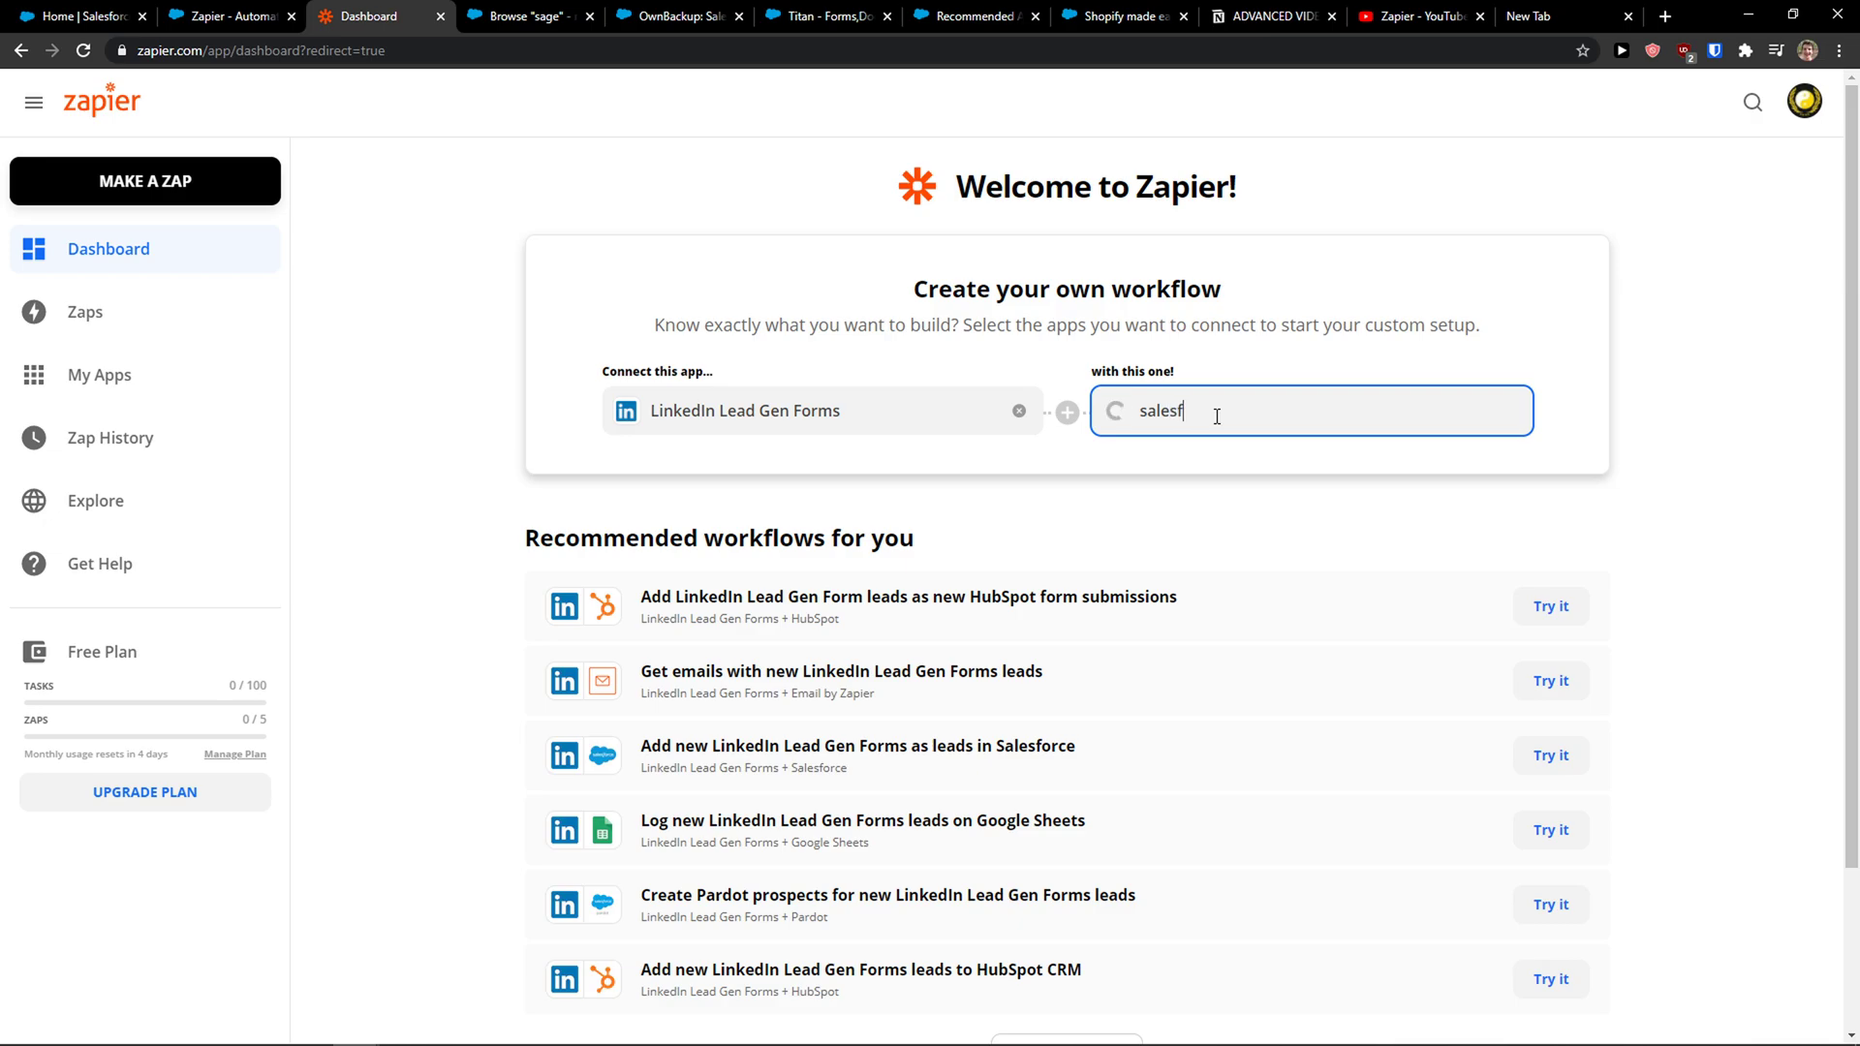
left_click(1231, 477)
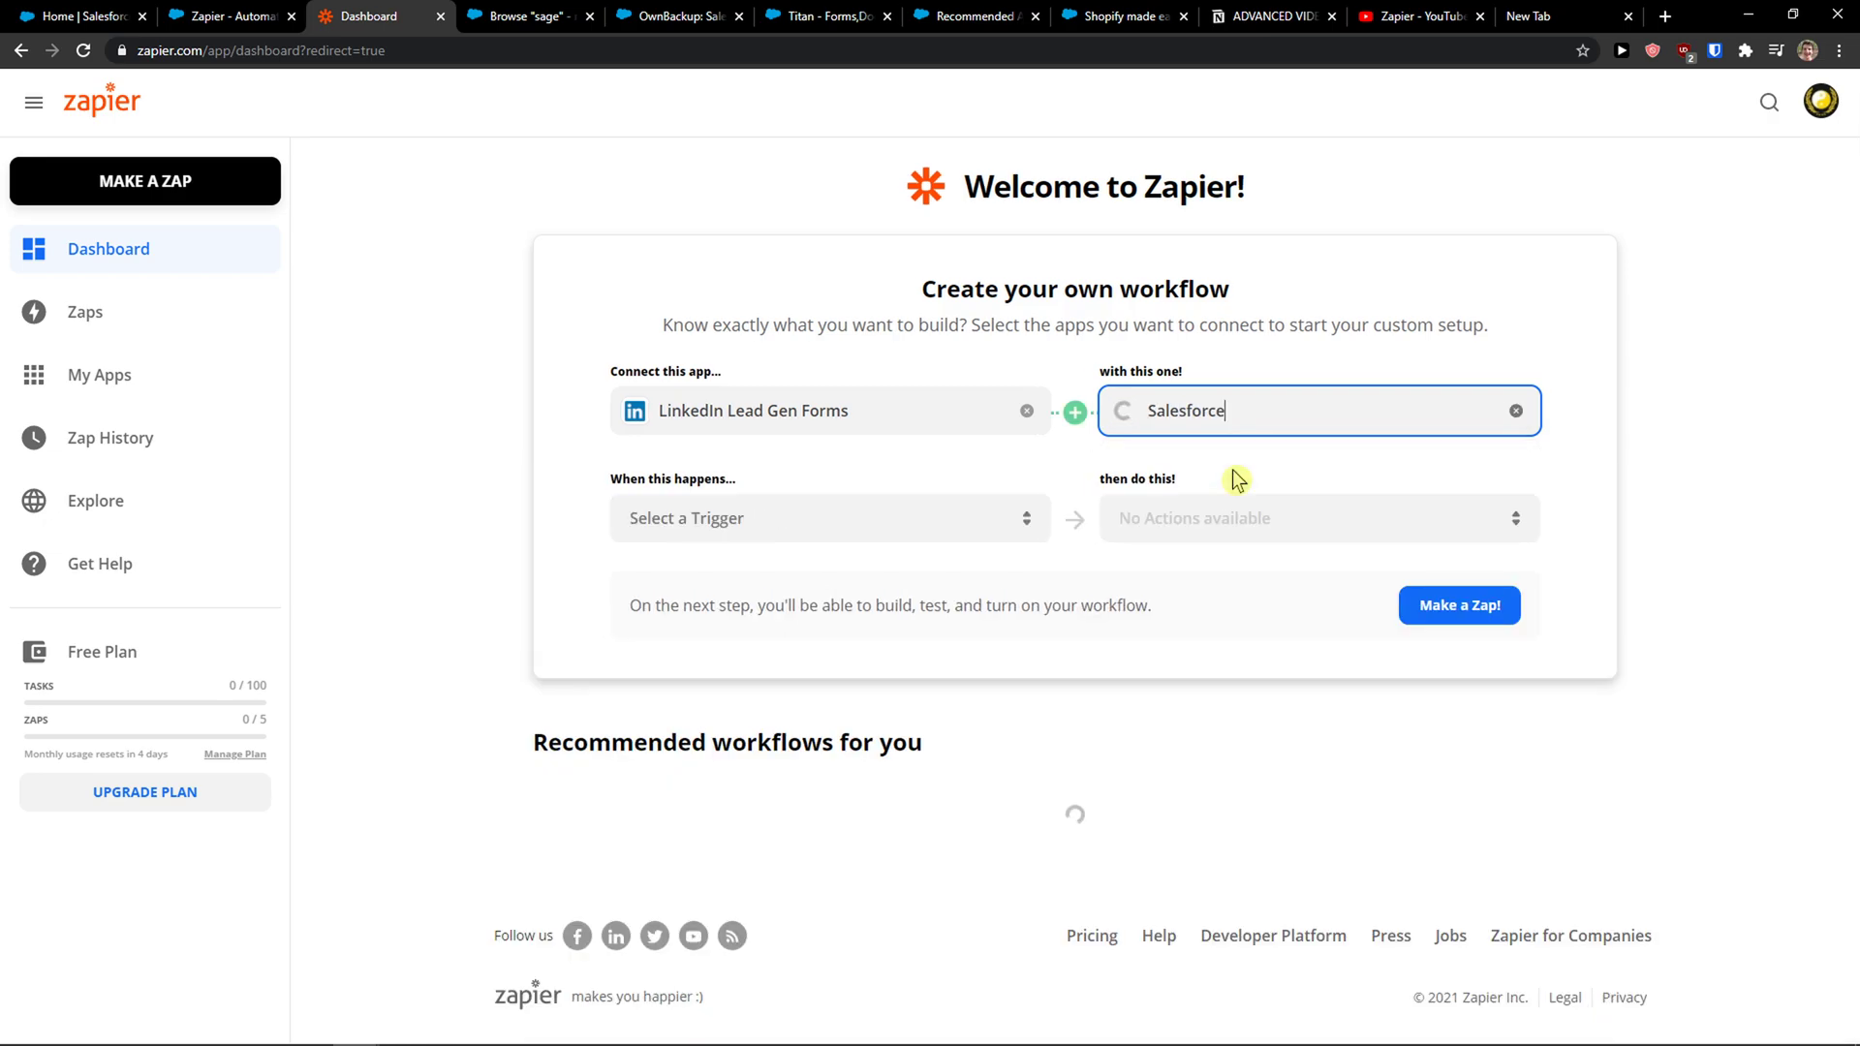
left_click(795, 543)
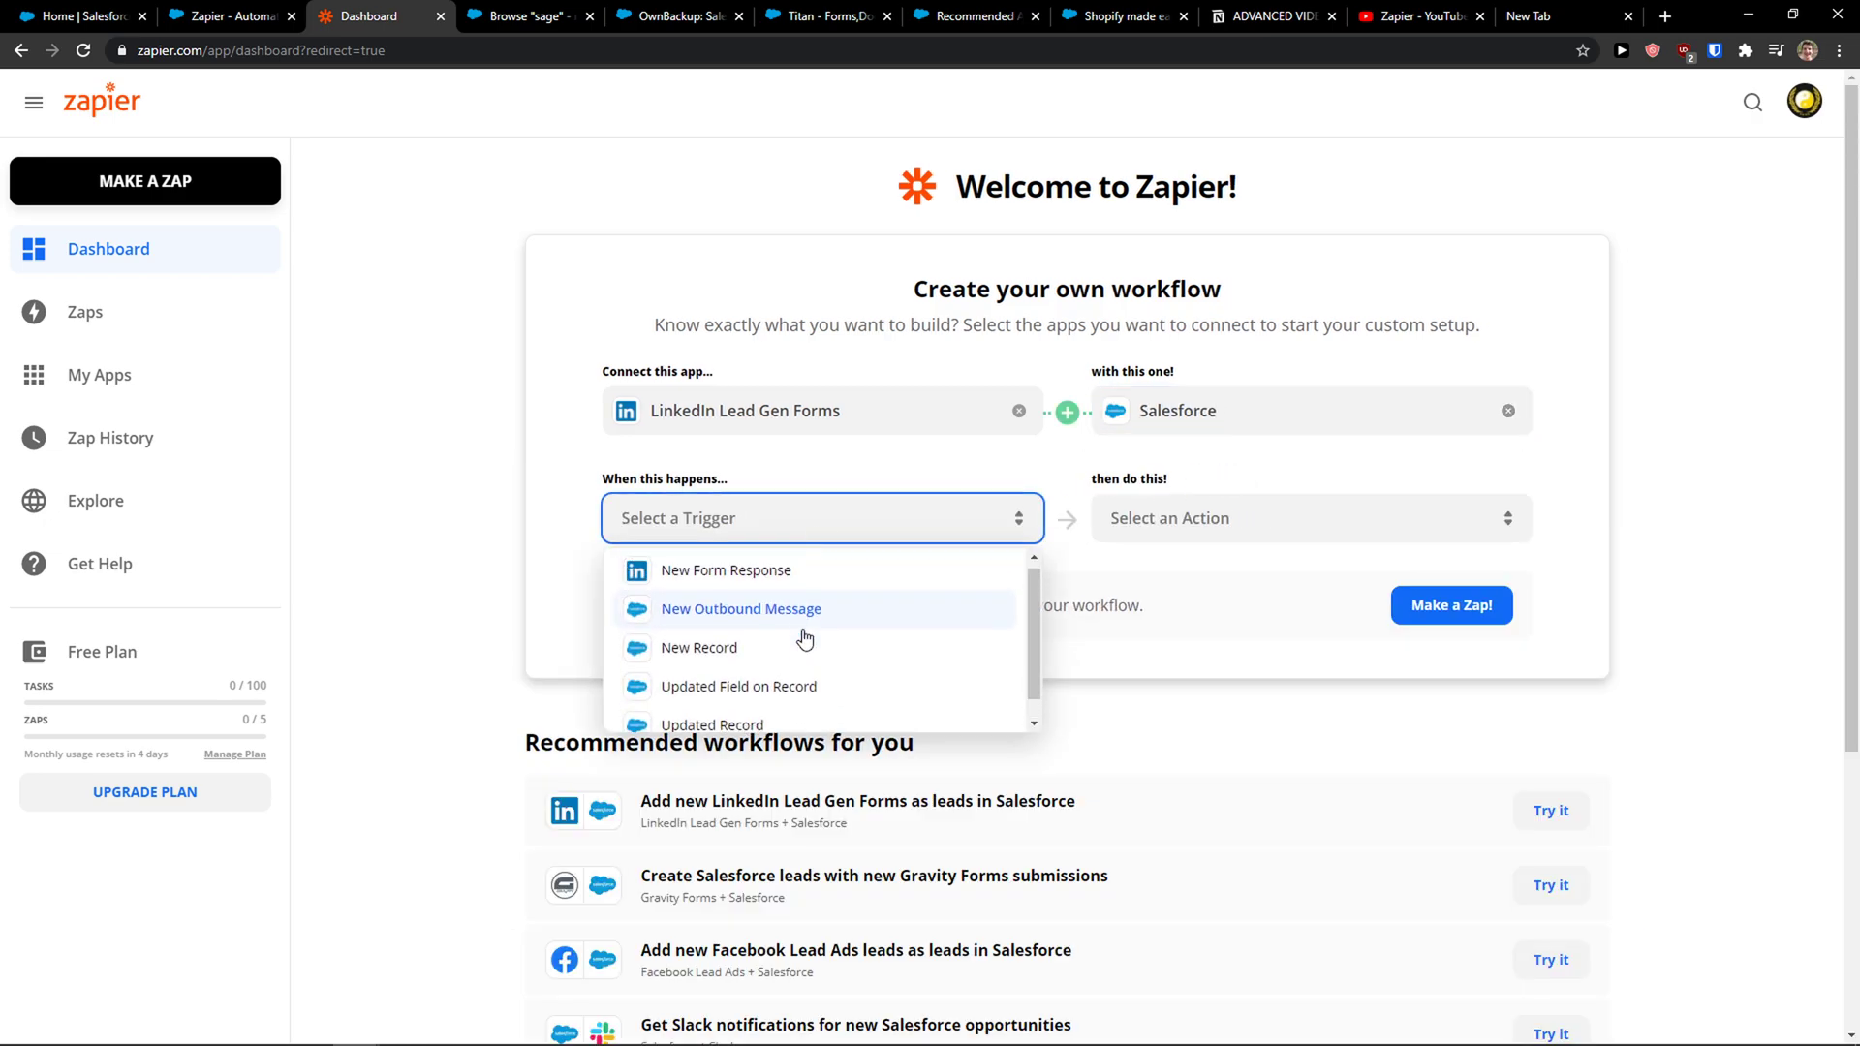
scroll(821, 598, "down", 1)
scroll(819, 598, "up", 1)
left_click(819, 589)
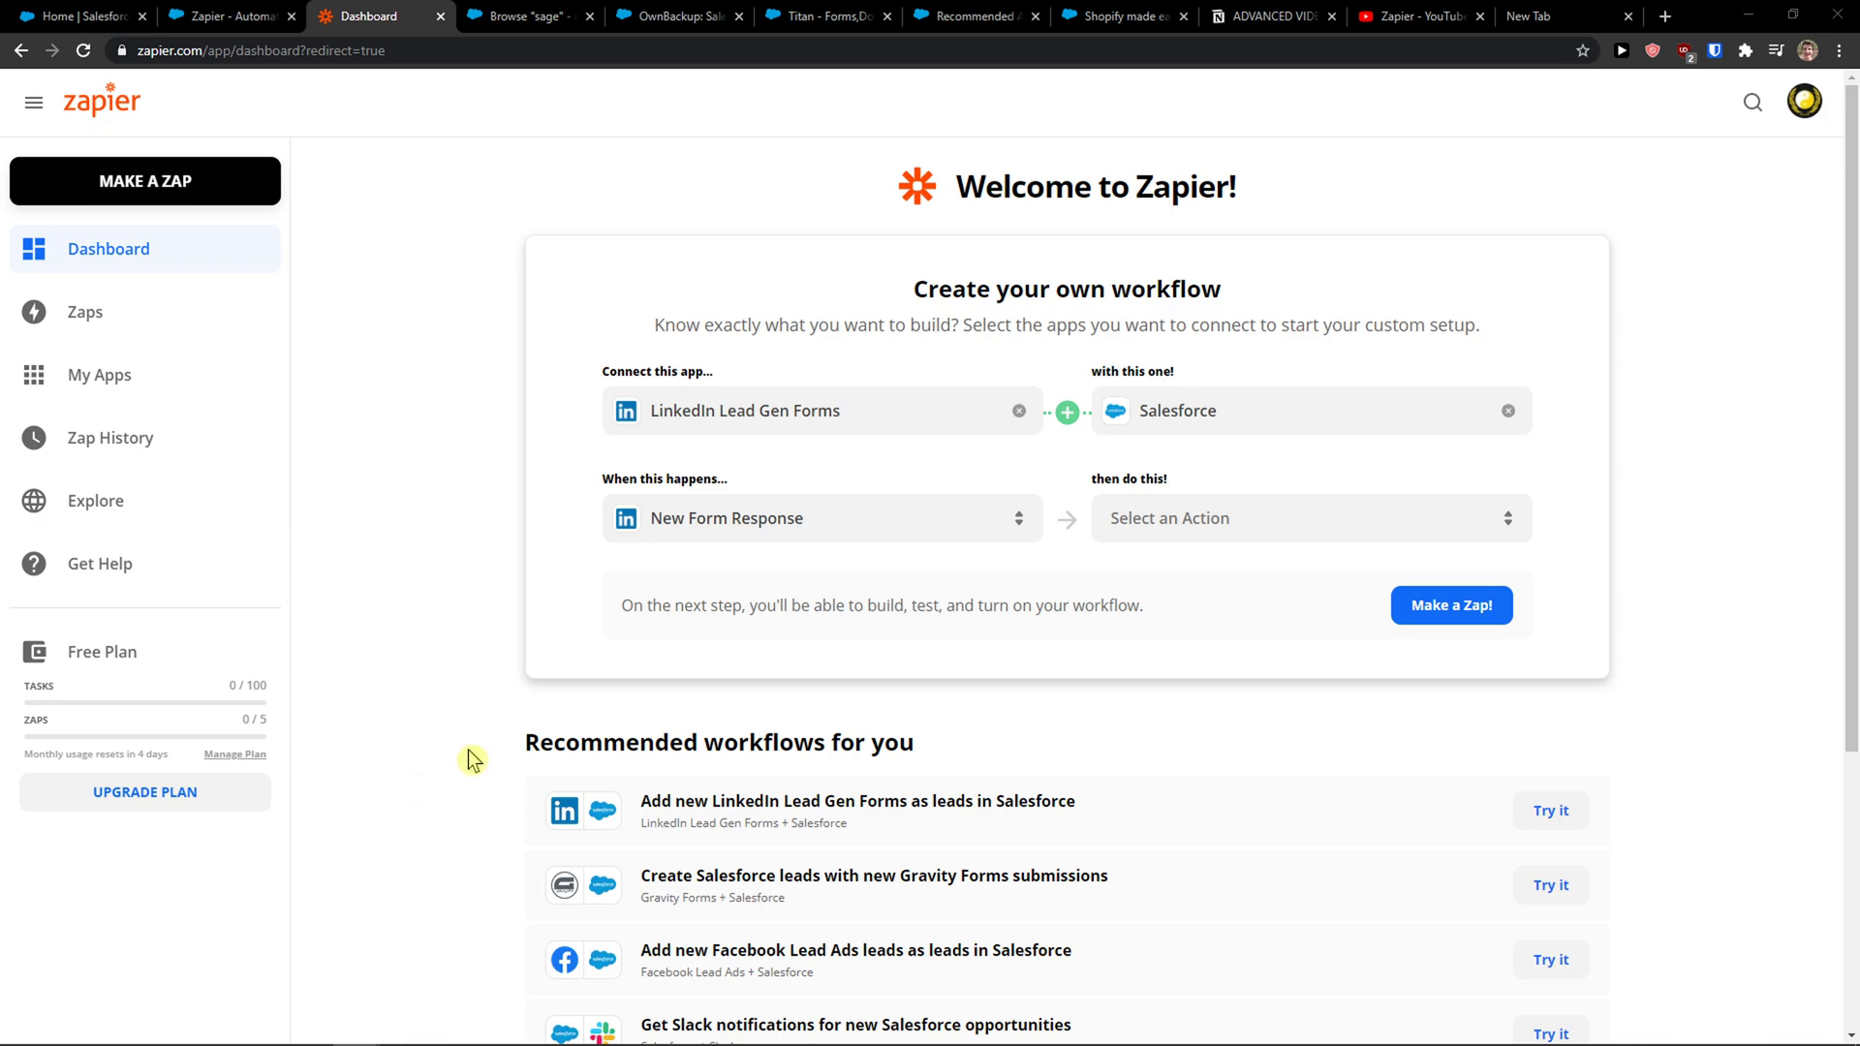
- Pick Create Record as the Salesforce action for the new zap
left_click(1259, 523)
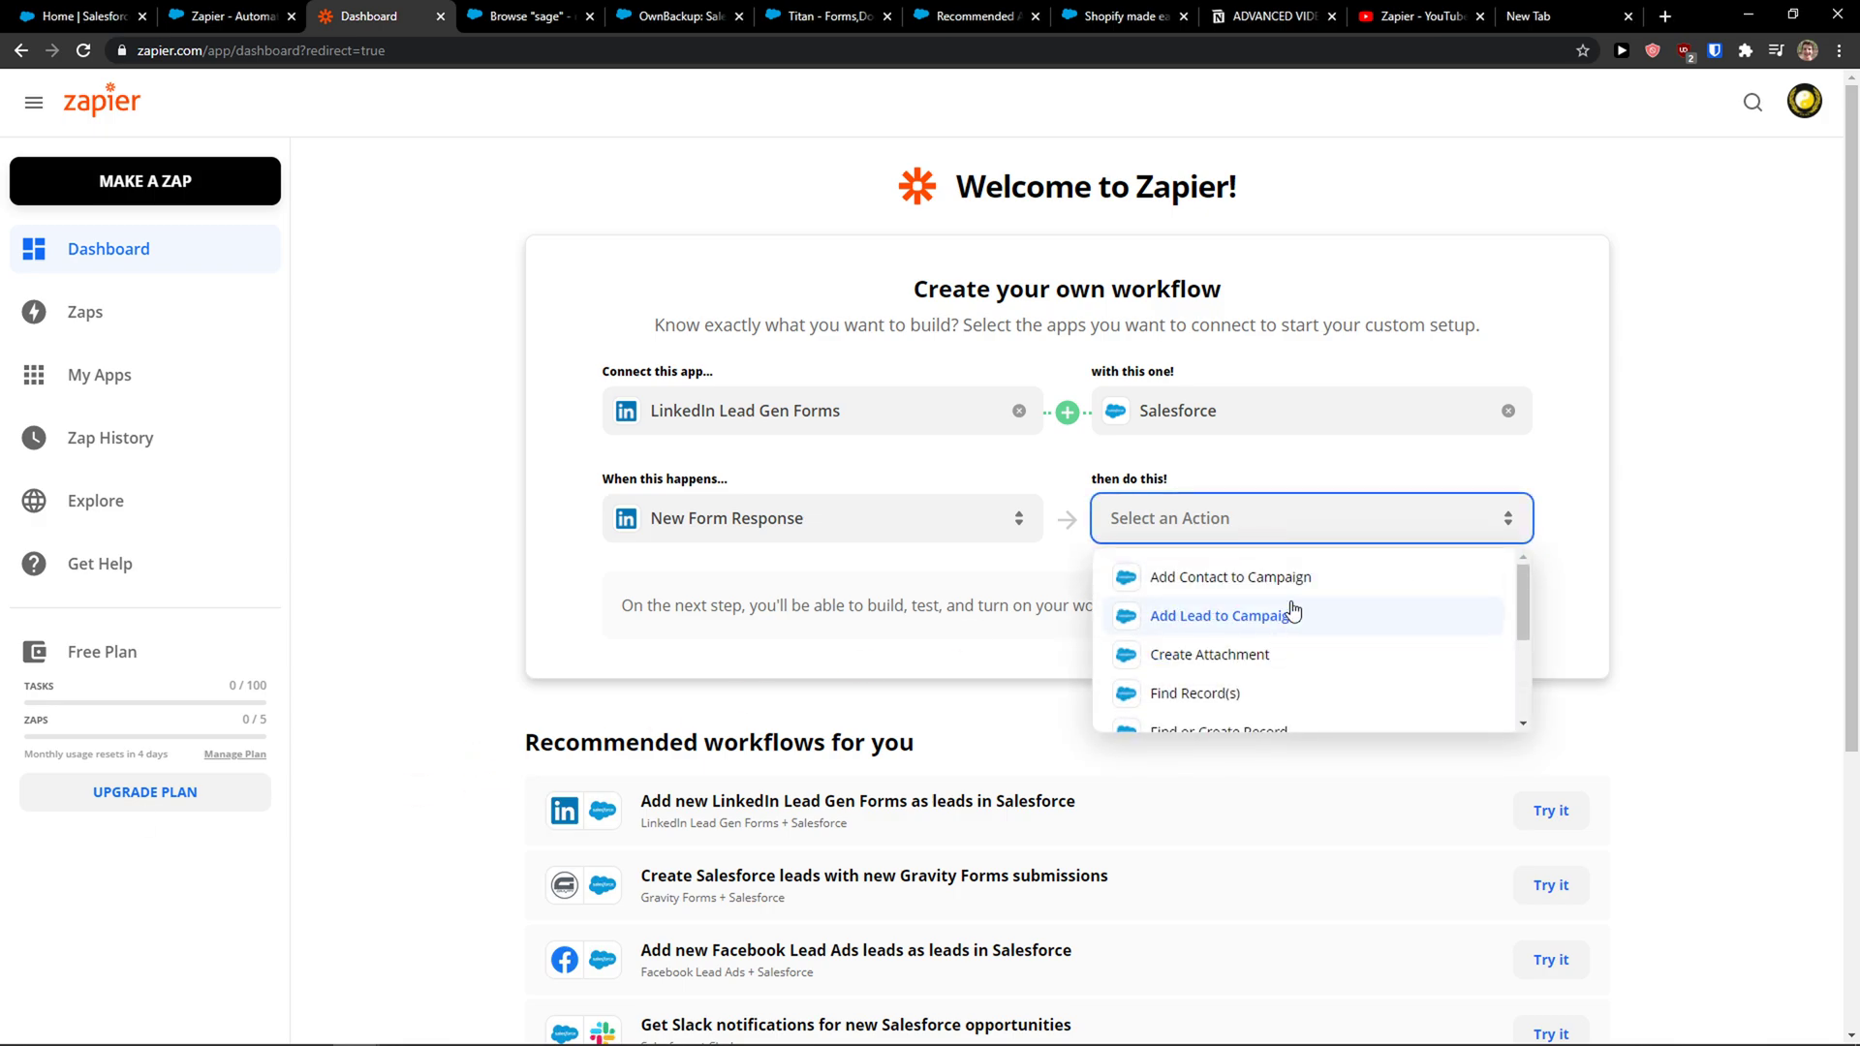
scroll(1279, 620, "down", 3)
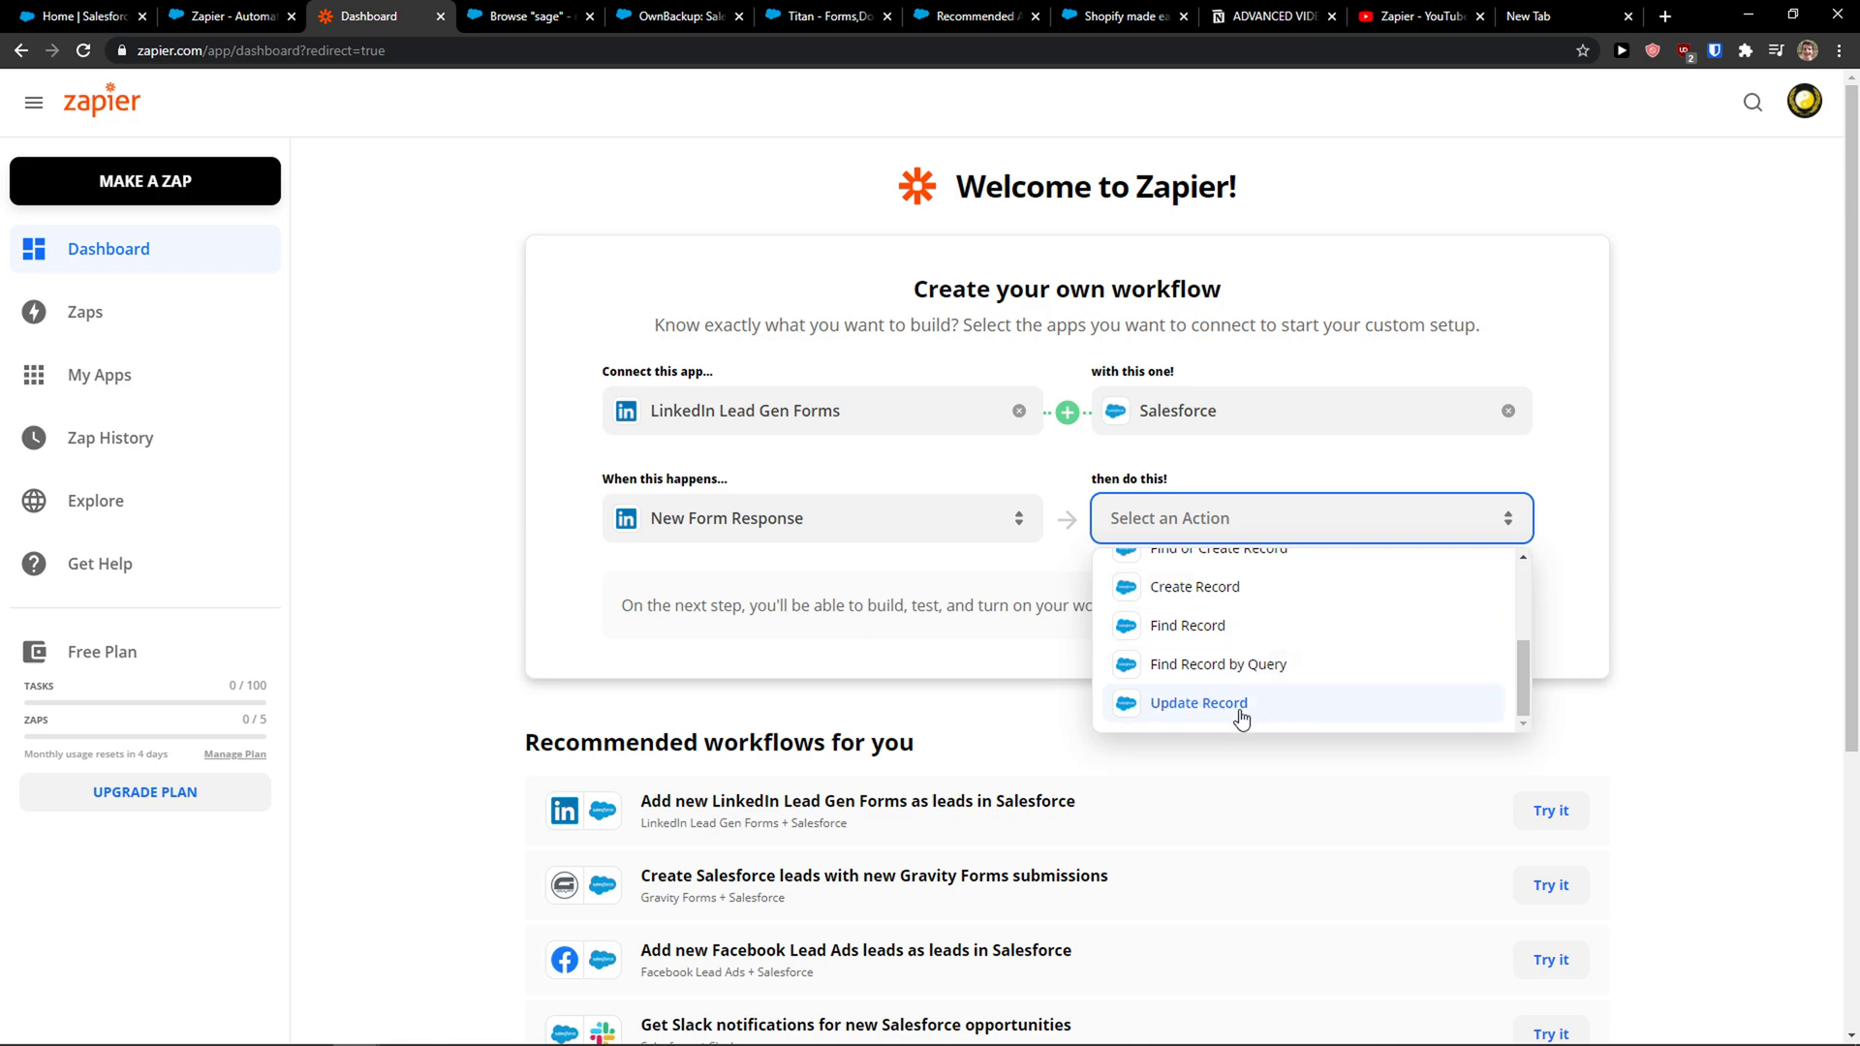
scroll(1241, 639, "up", 5)
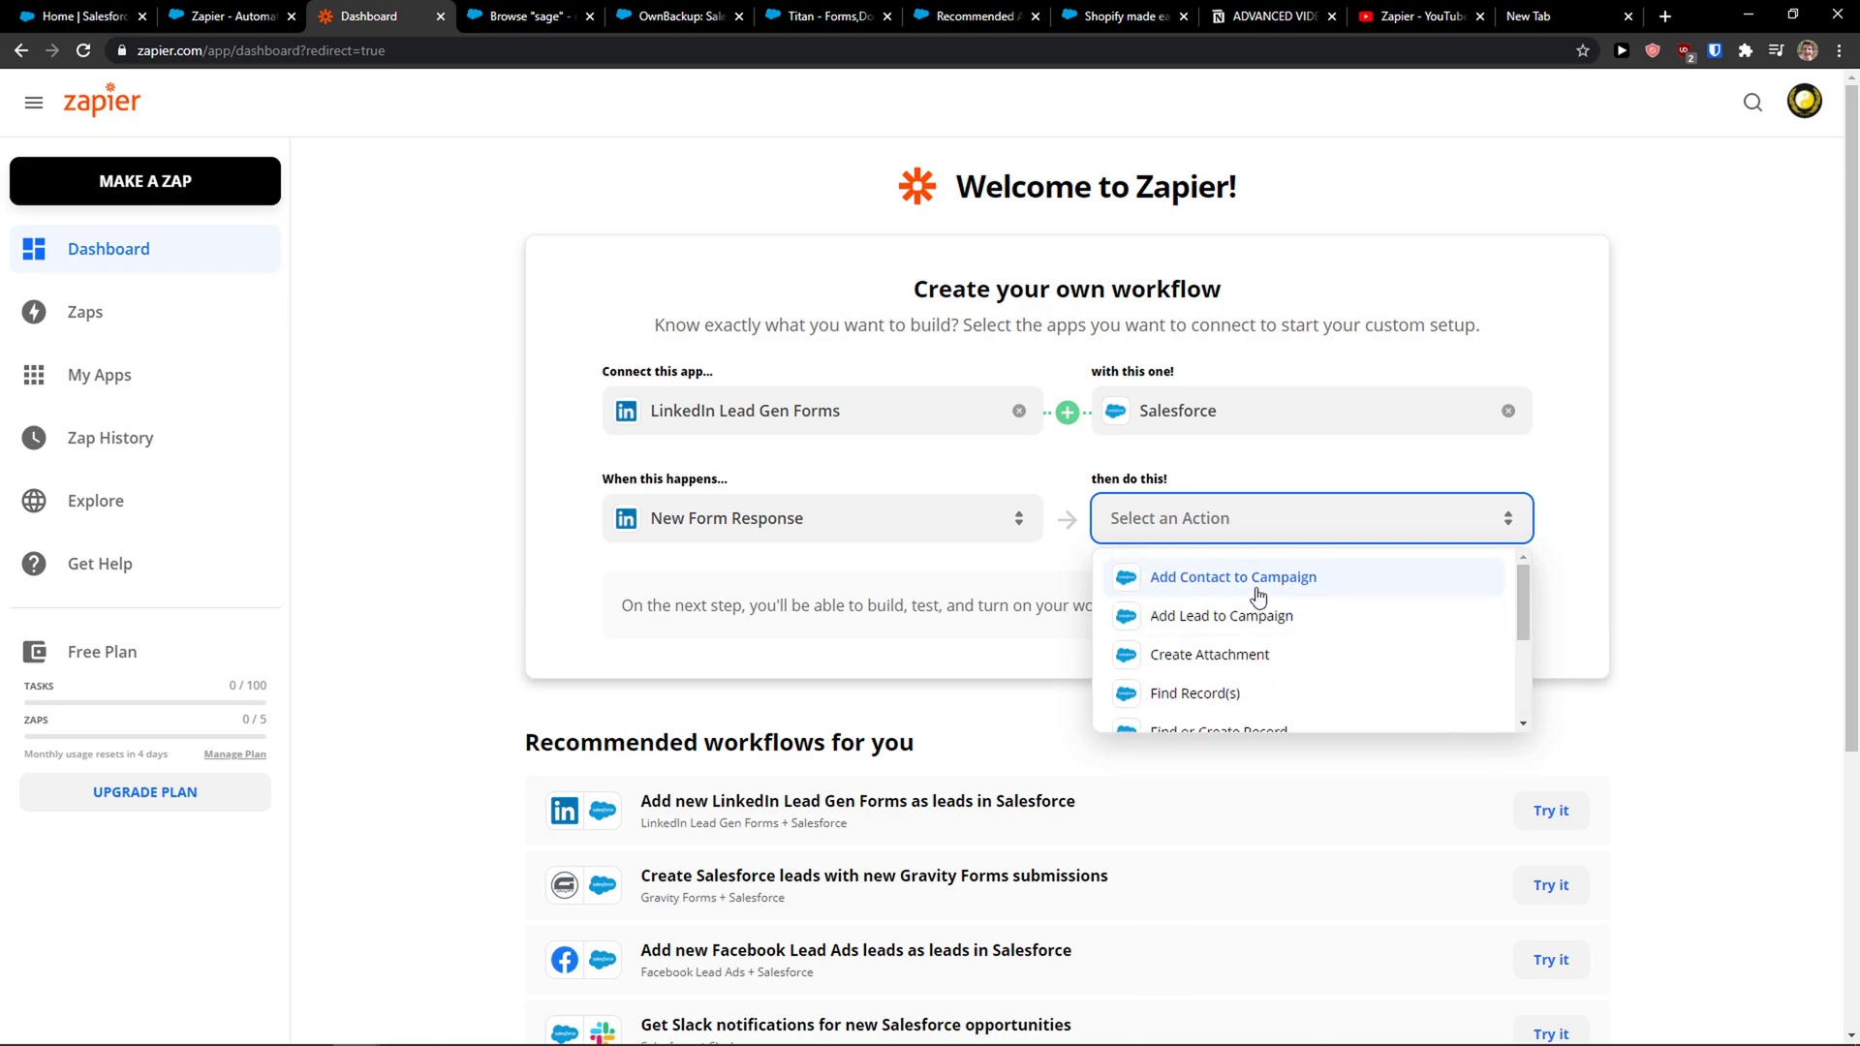
scroll(1259, 605, "down", 2)
left_click(1247, 675)
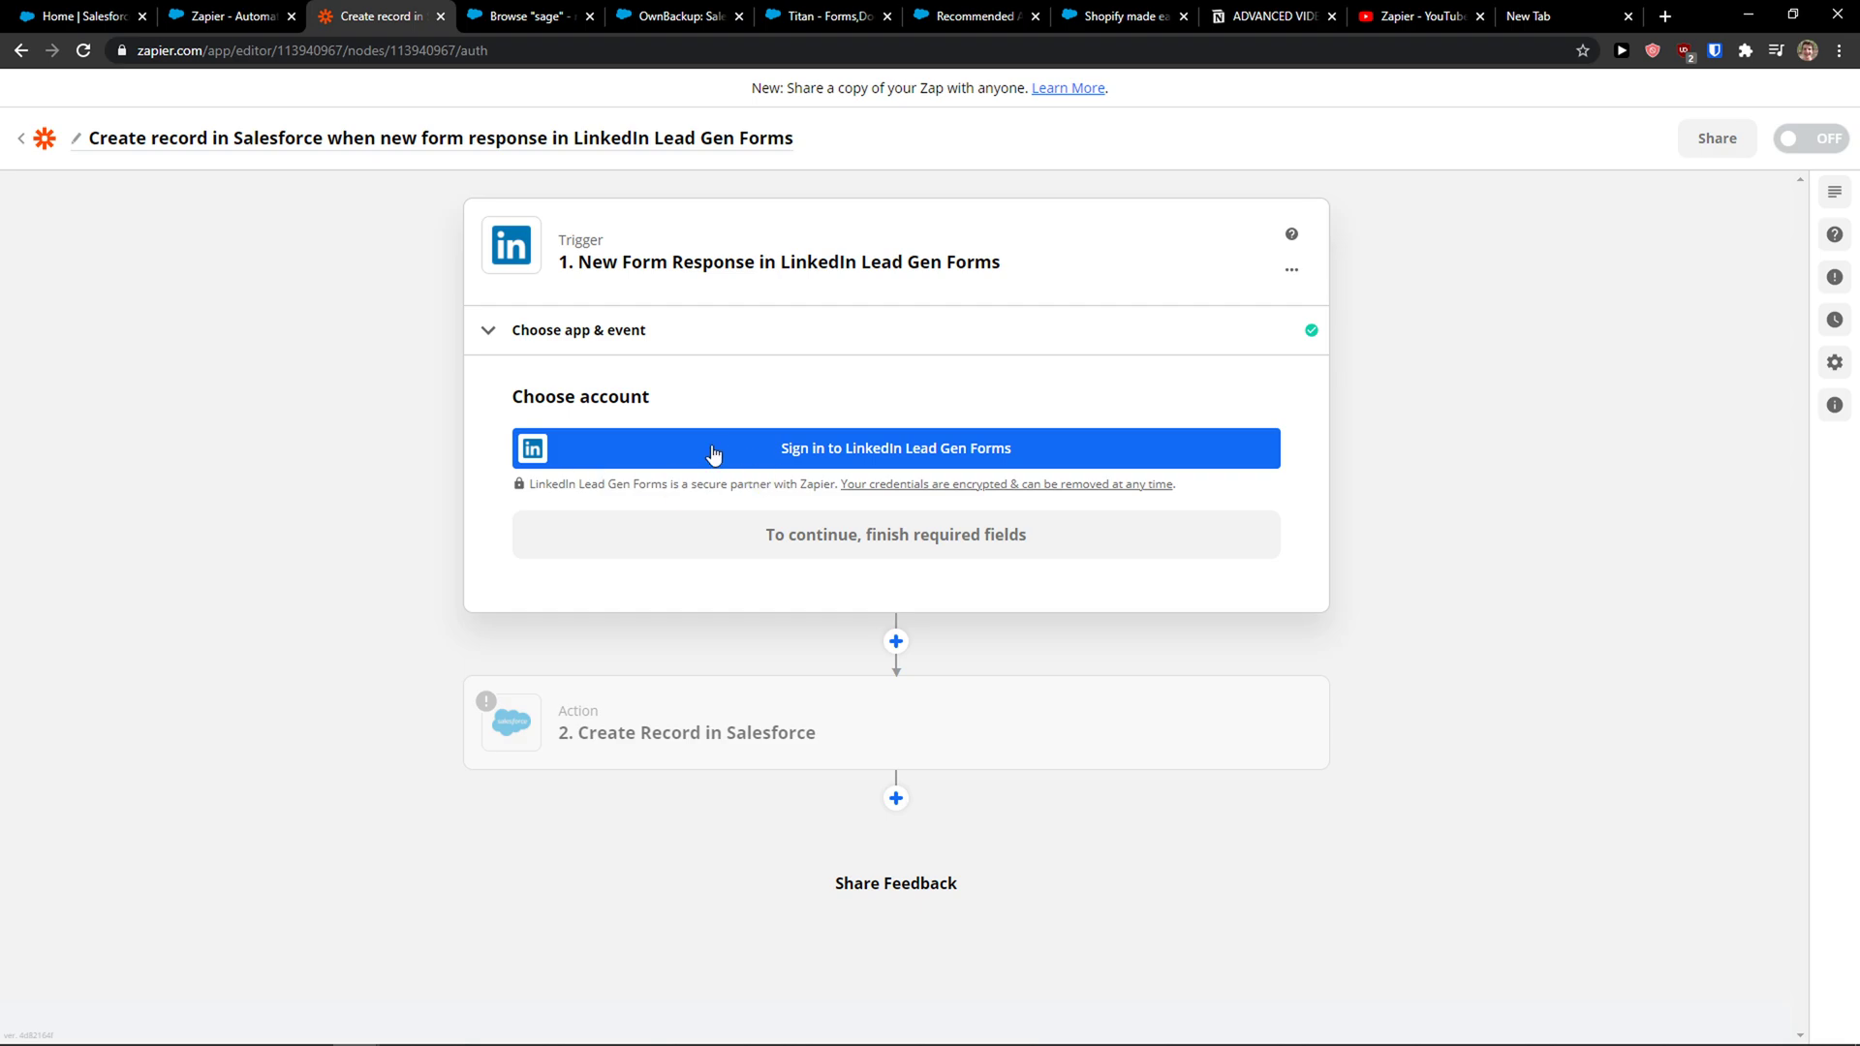
- Sign in to LinkedIn Lead Gen Forms, pass the image captcha, and allow Zapier access
left_click(746, 457)
left_click_drag(561, 33, 570, 196)
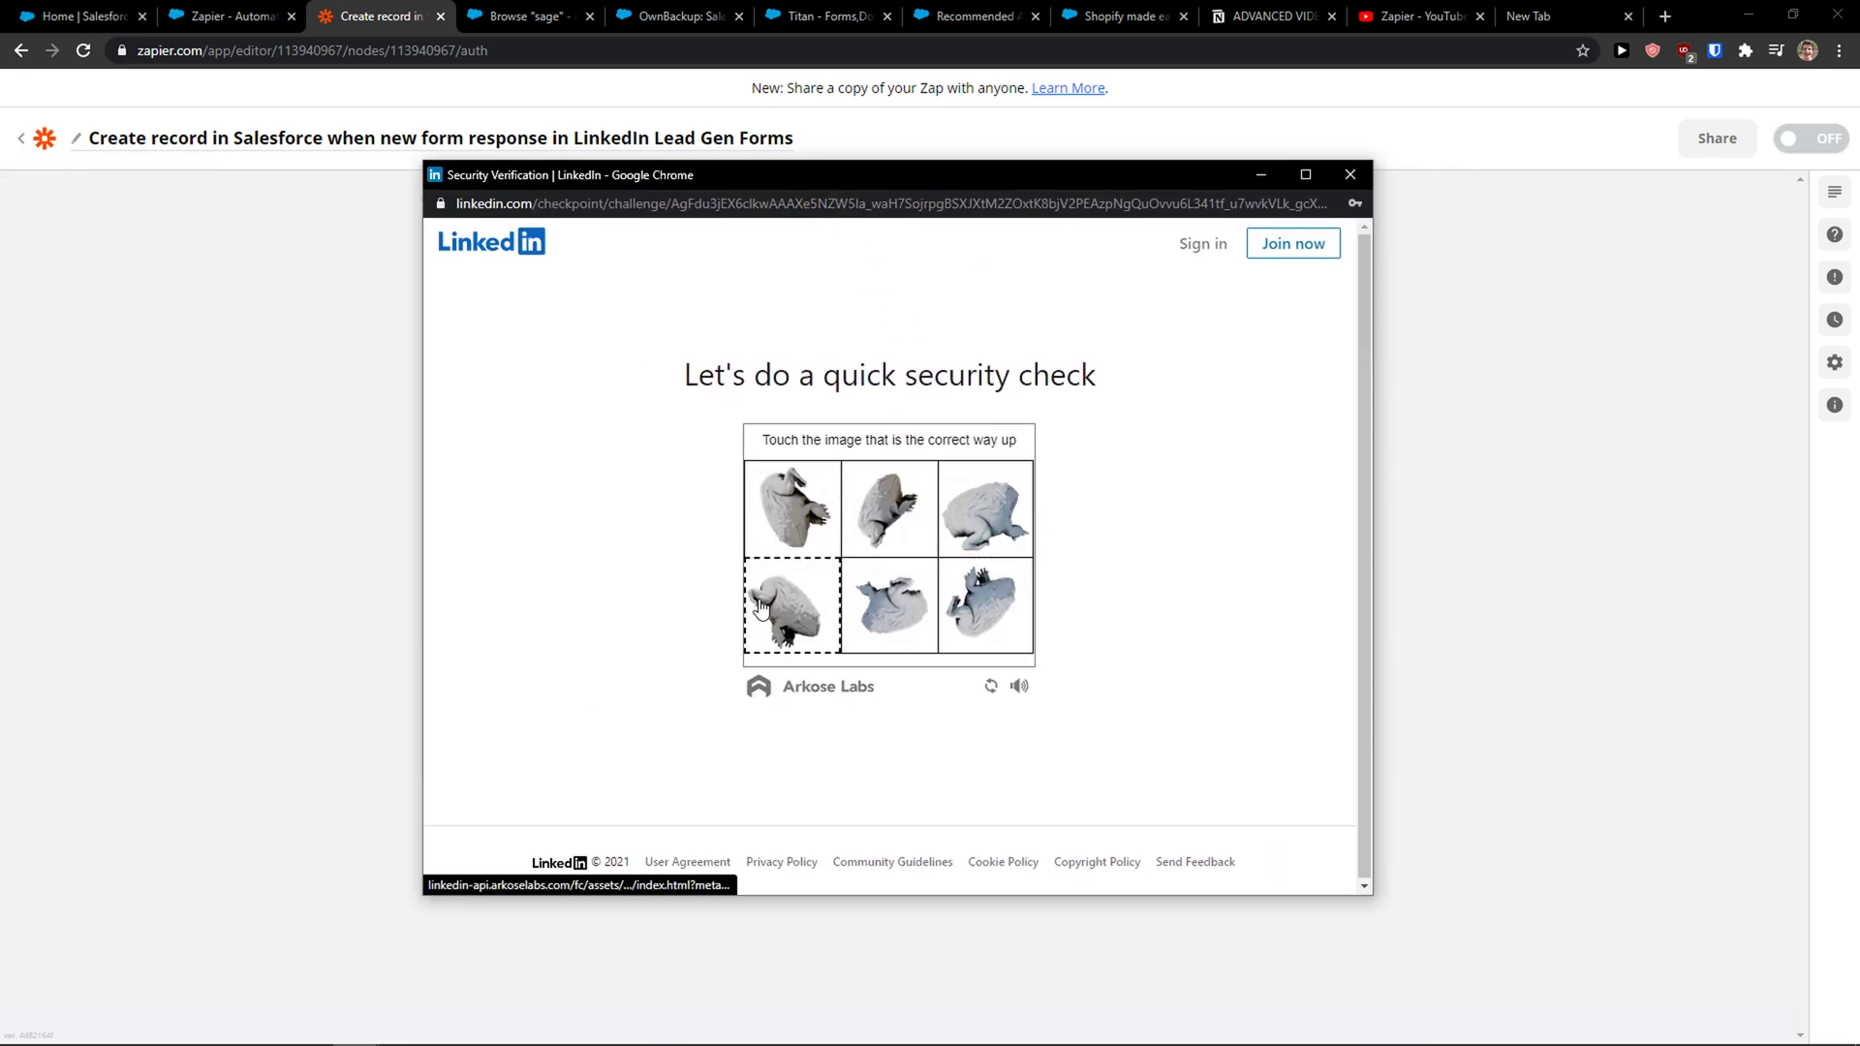
left_click(761, 608)
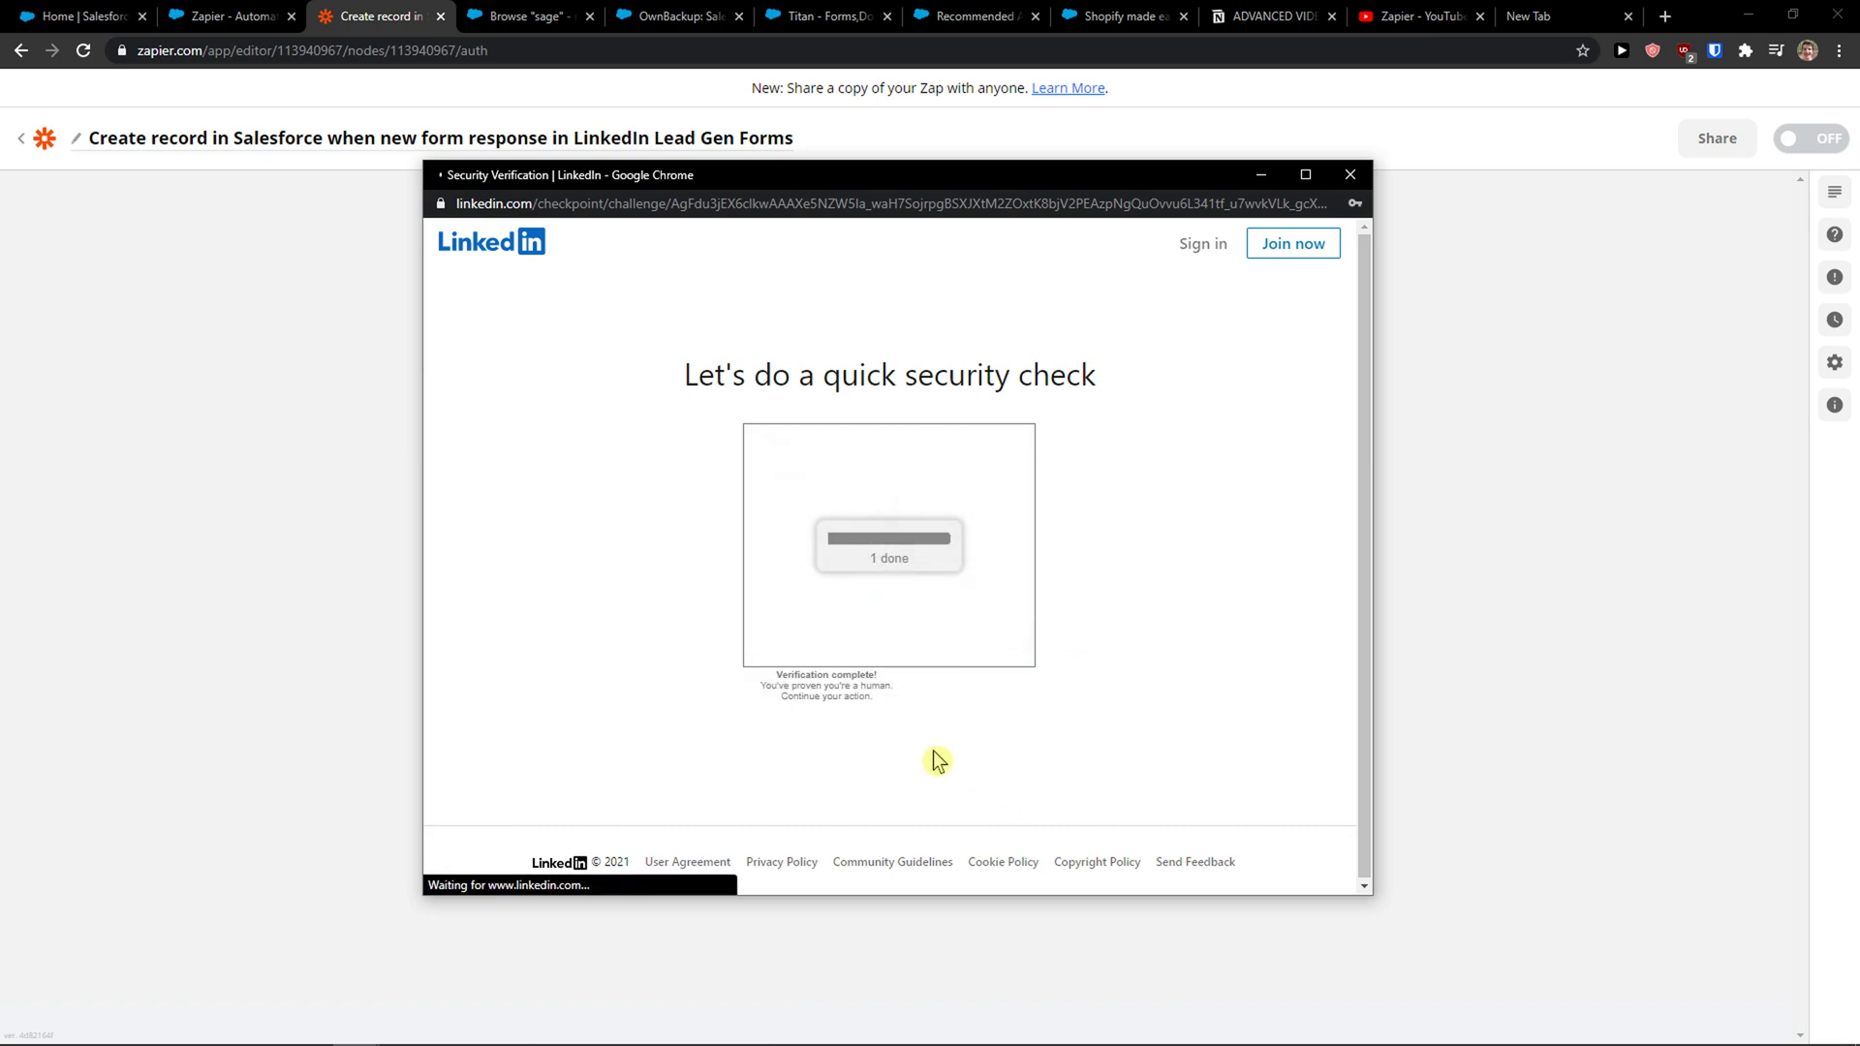
scroll(896, 765, "down", 2)
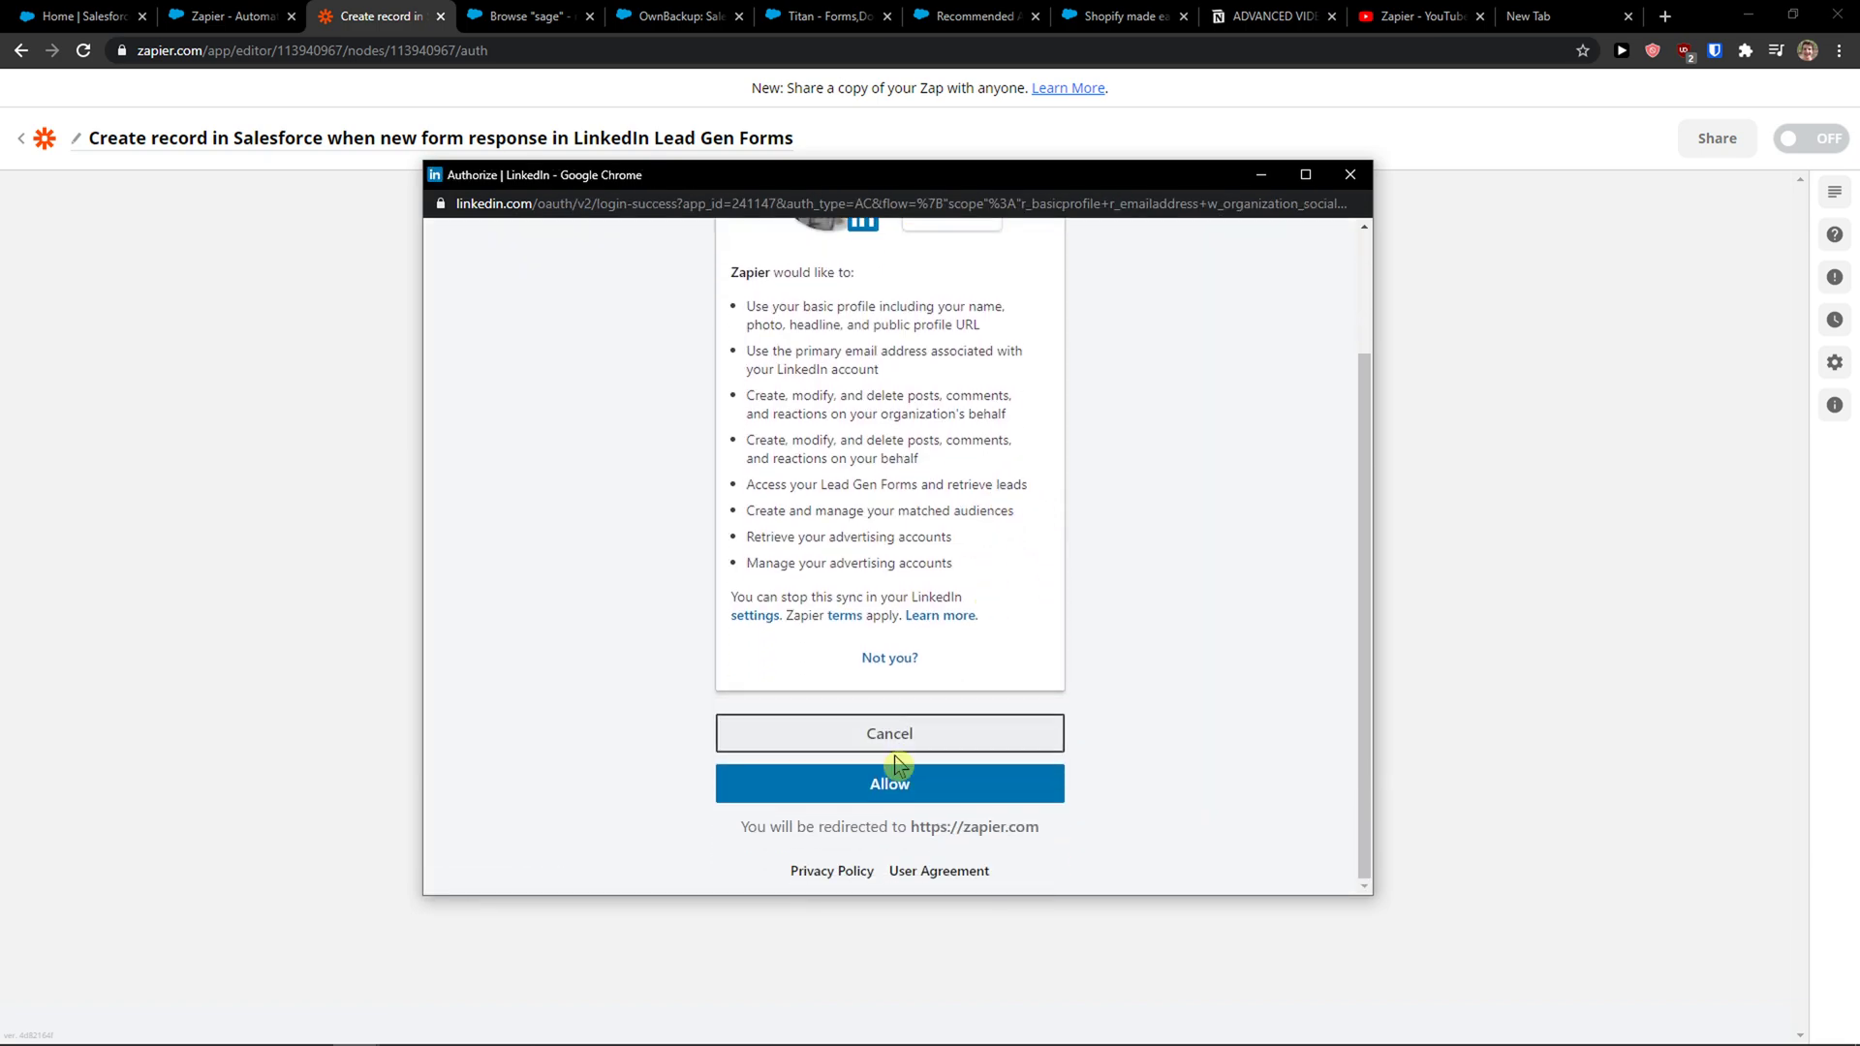
left_click(936, 781)
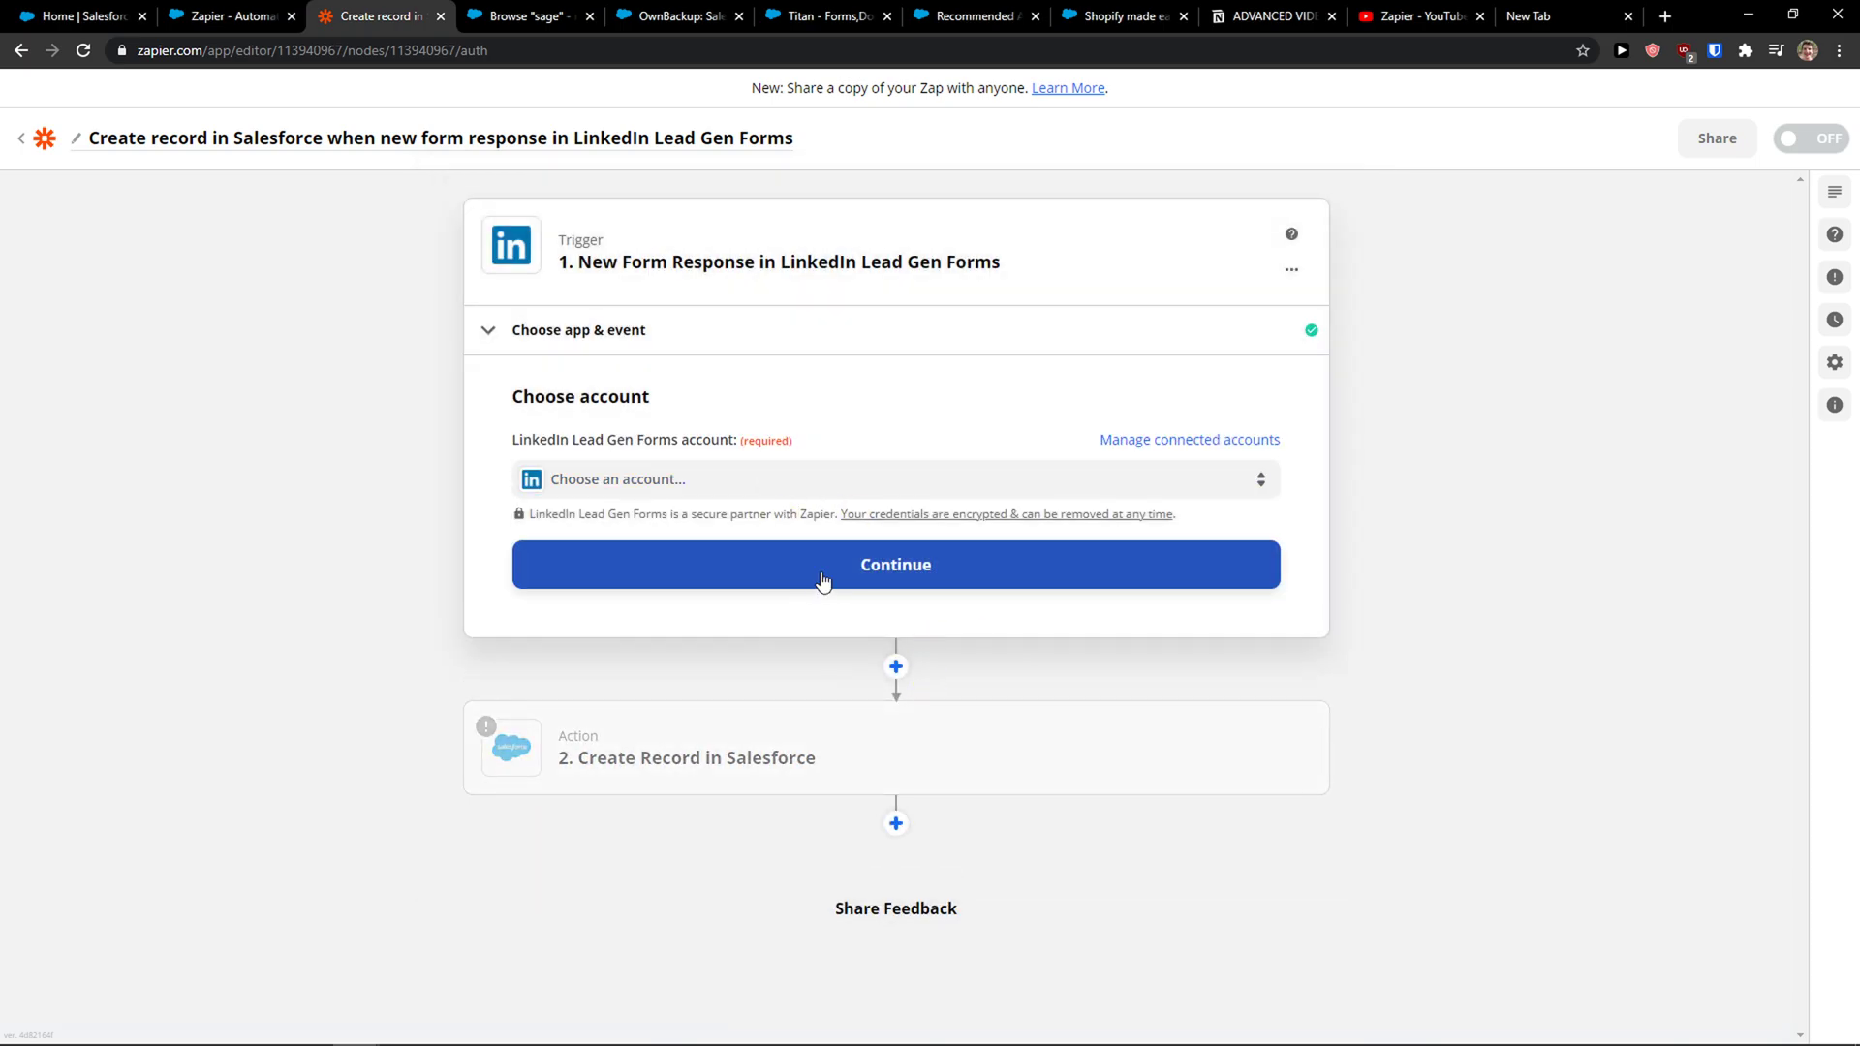
- Select the connected LinkedIn Lead Gen Forms account for the trigger and continue
left_click(821, 580)
left_click(510, 337)
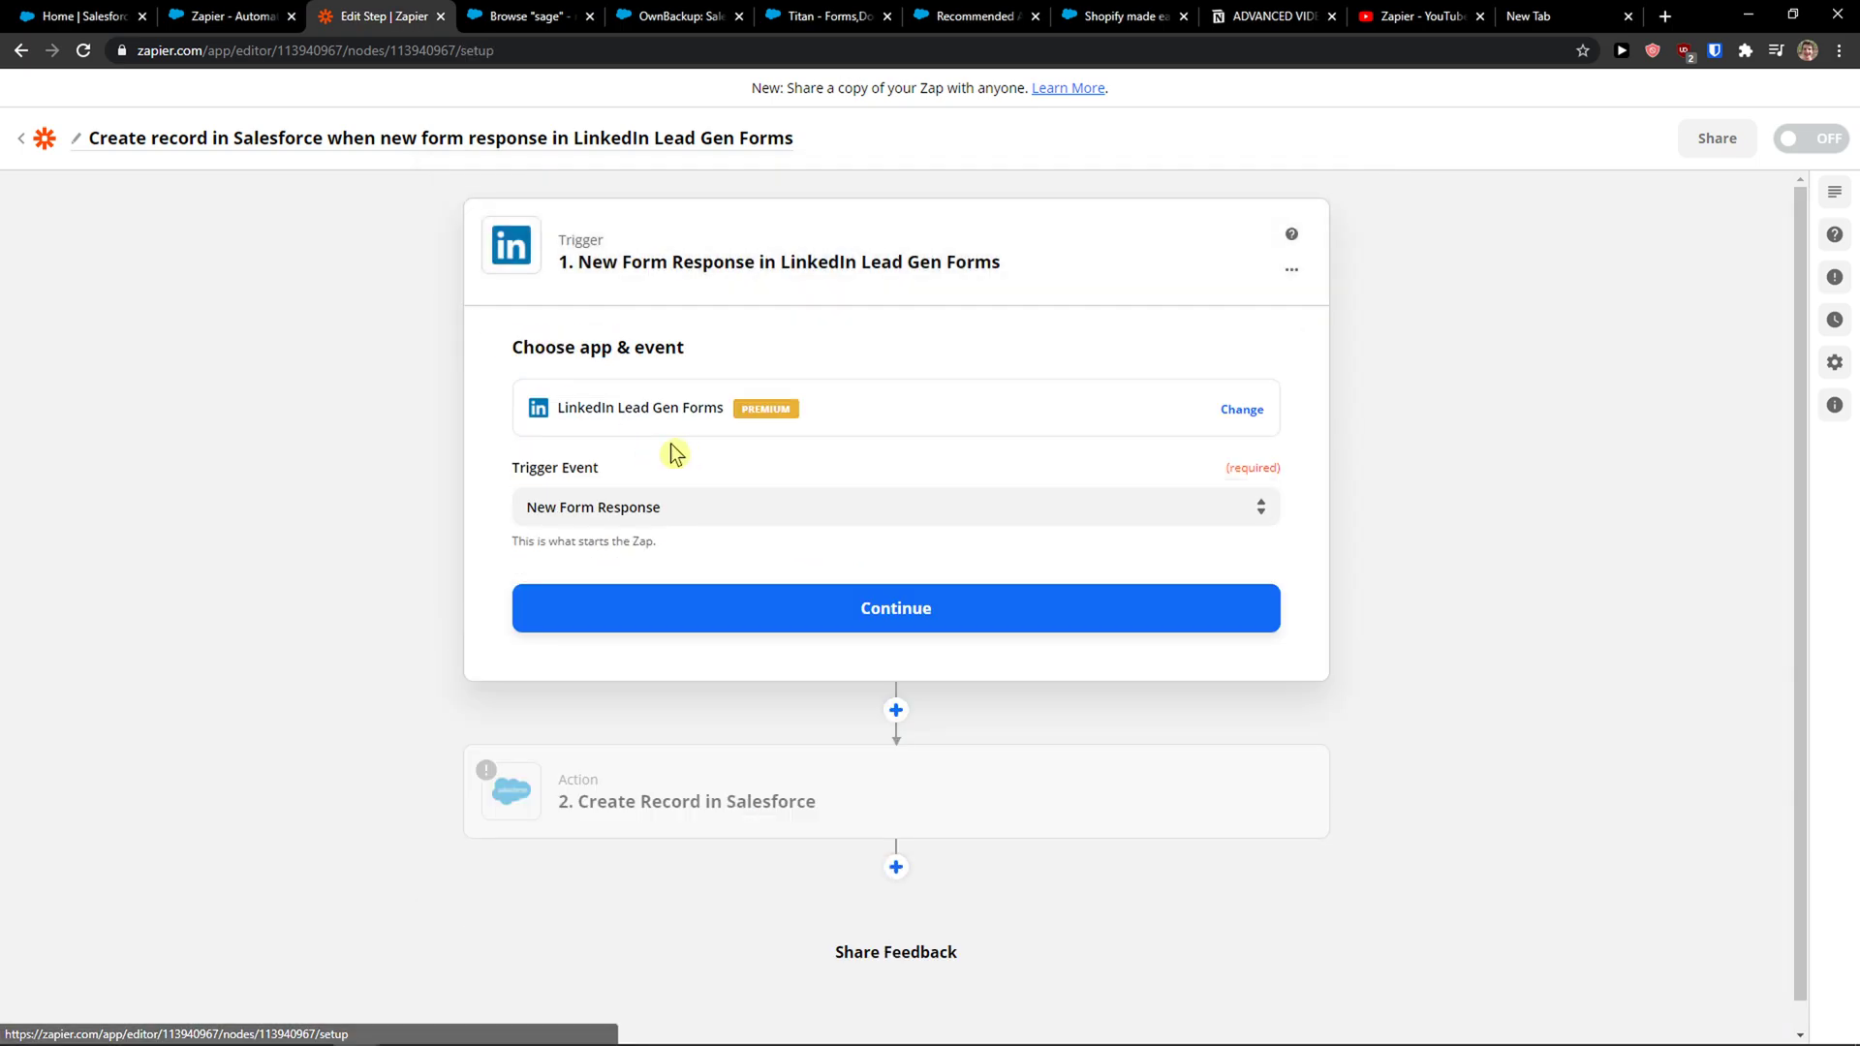
left_click(678, 503)
left_click(607, 652)
left_click(622, 635)
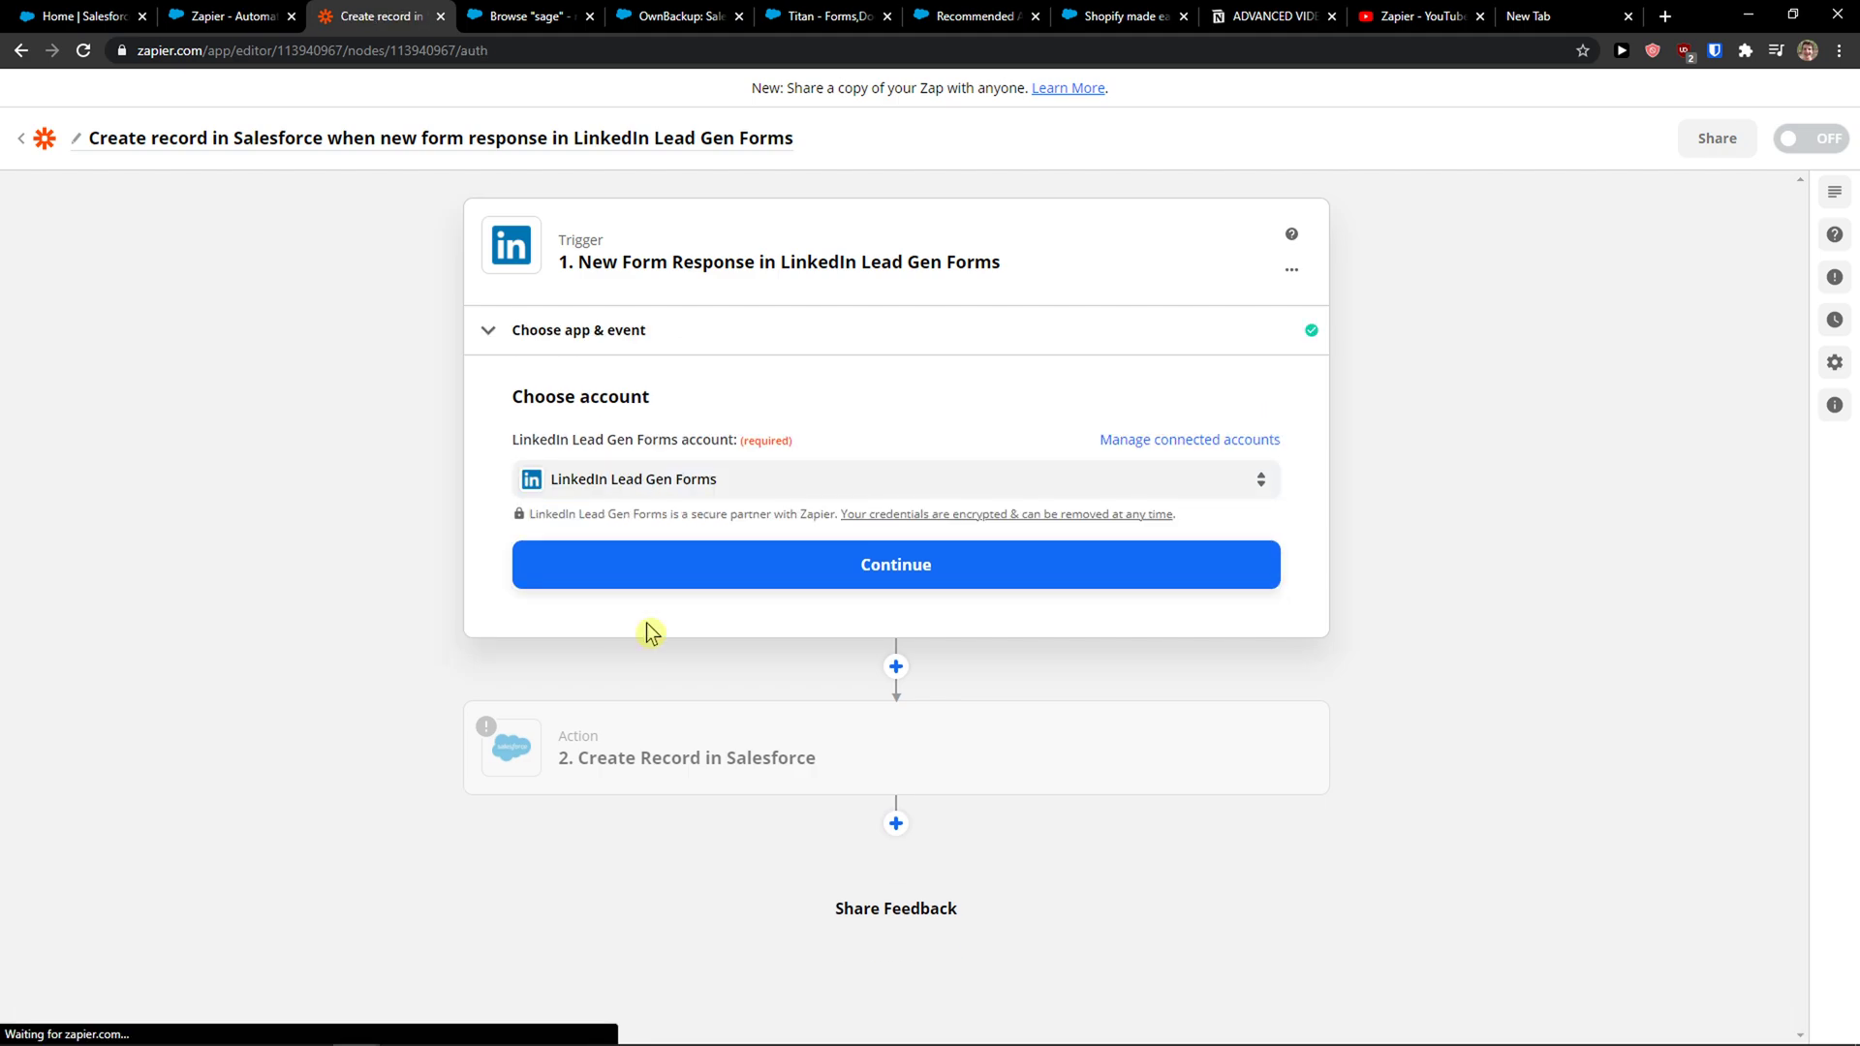
left_click(706, 482)
left_click(654, 640)
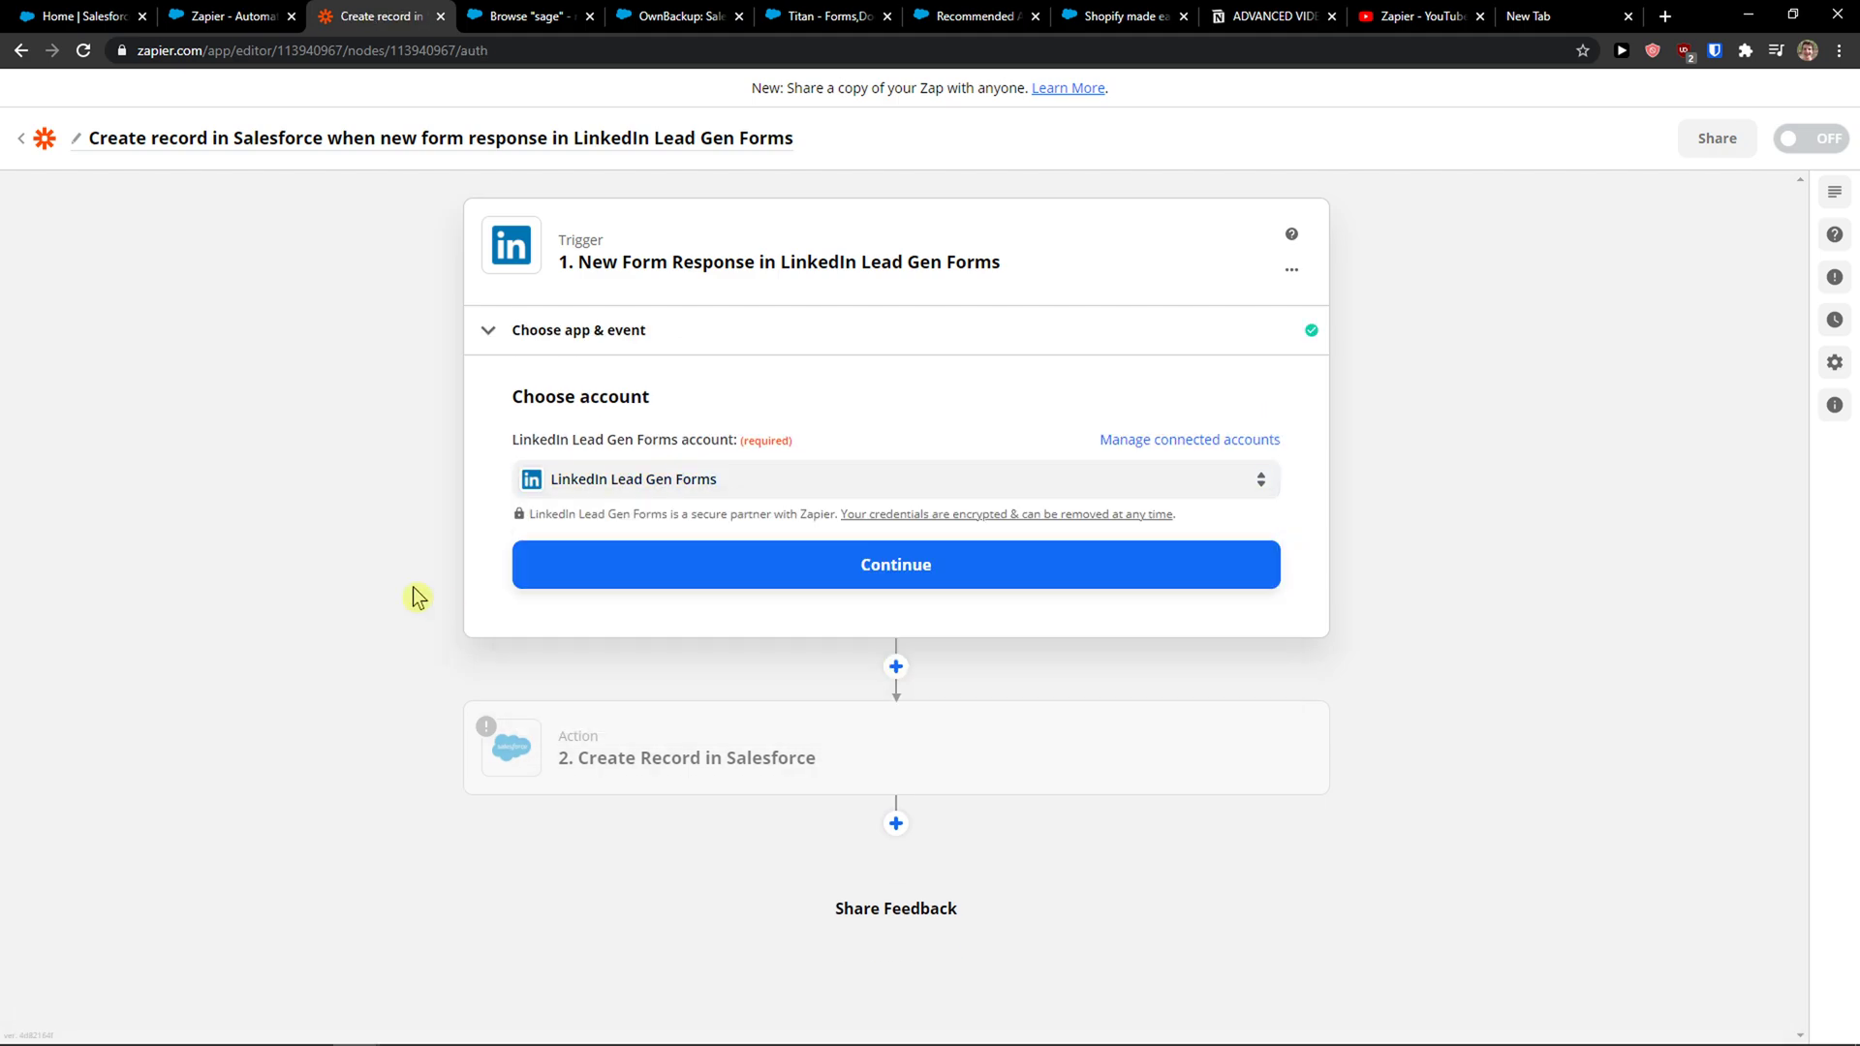
left_click(648, 577)
- Choose the LinkedIn ad account as the trigger's Account, leaving Lead Form empty
left_click(588, 520)
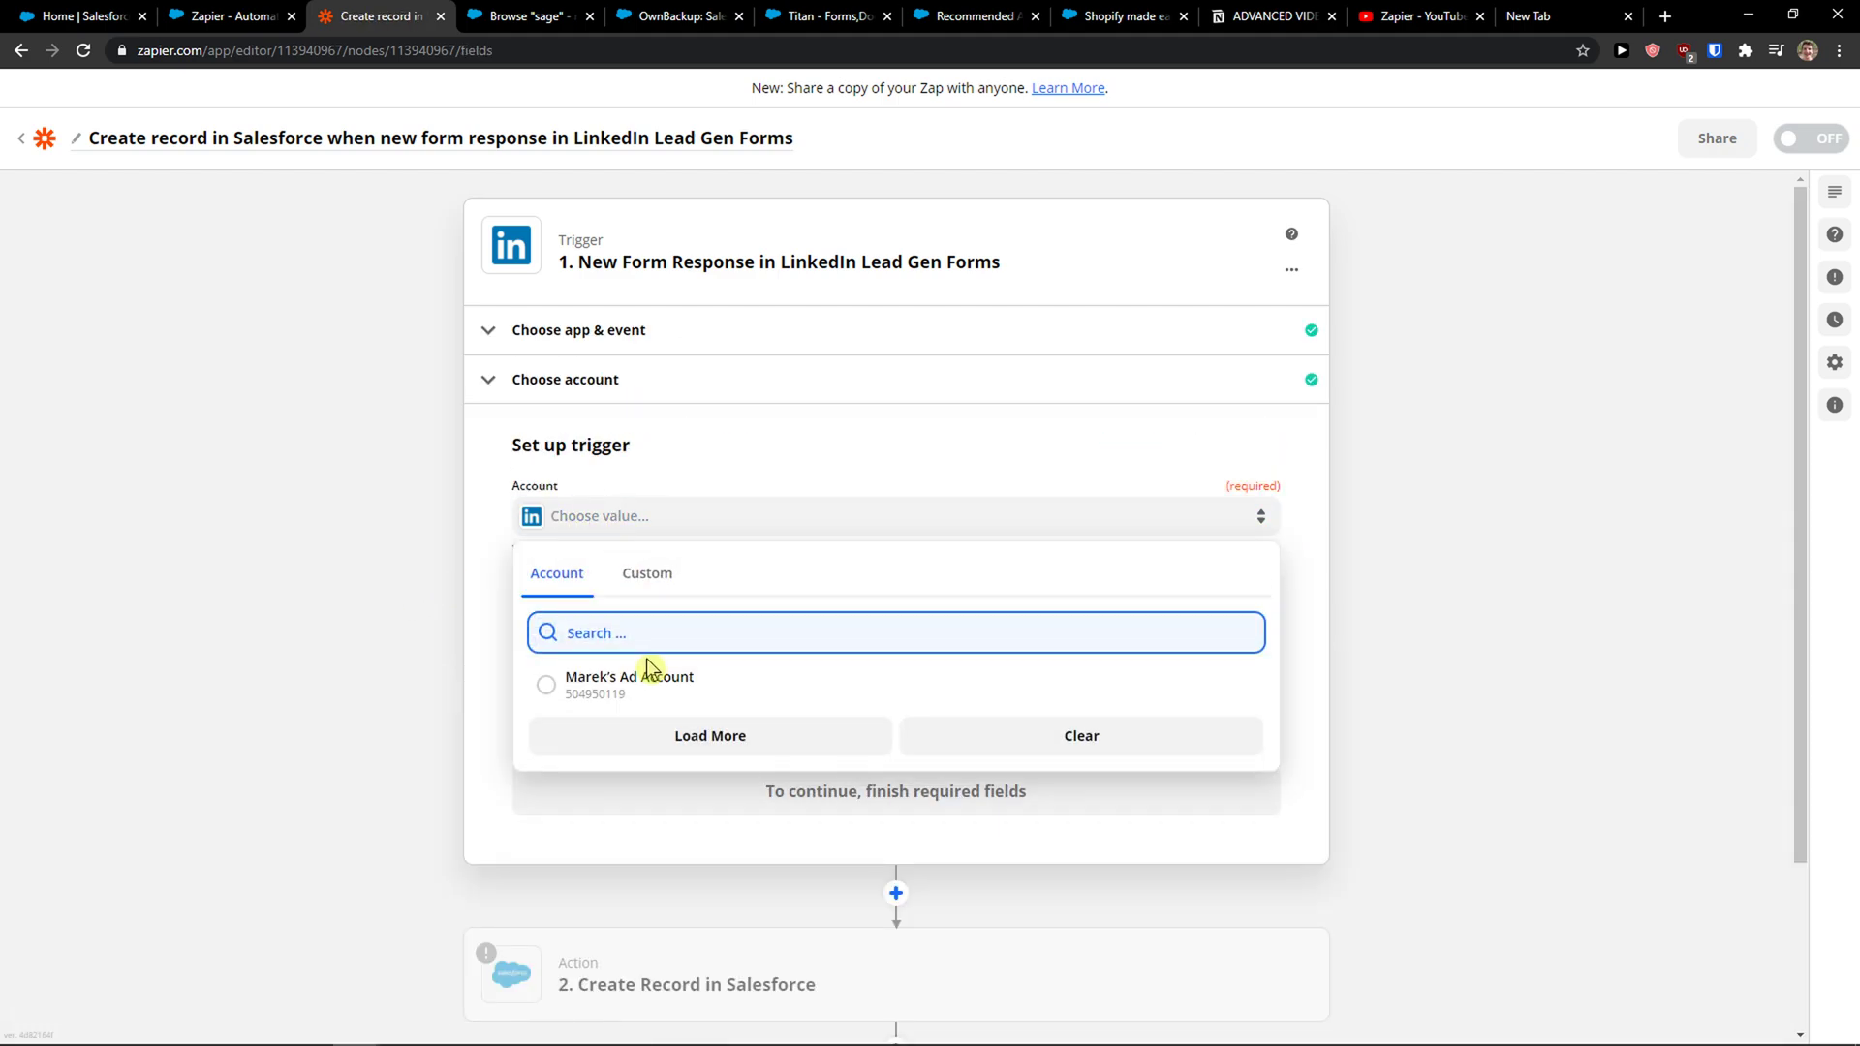
left_click(639, 673)
left_click(628, 639)
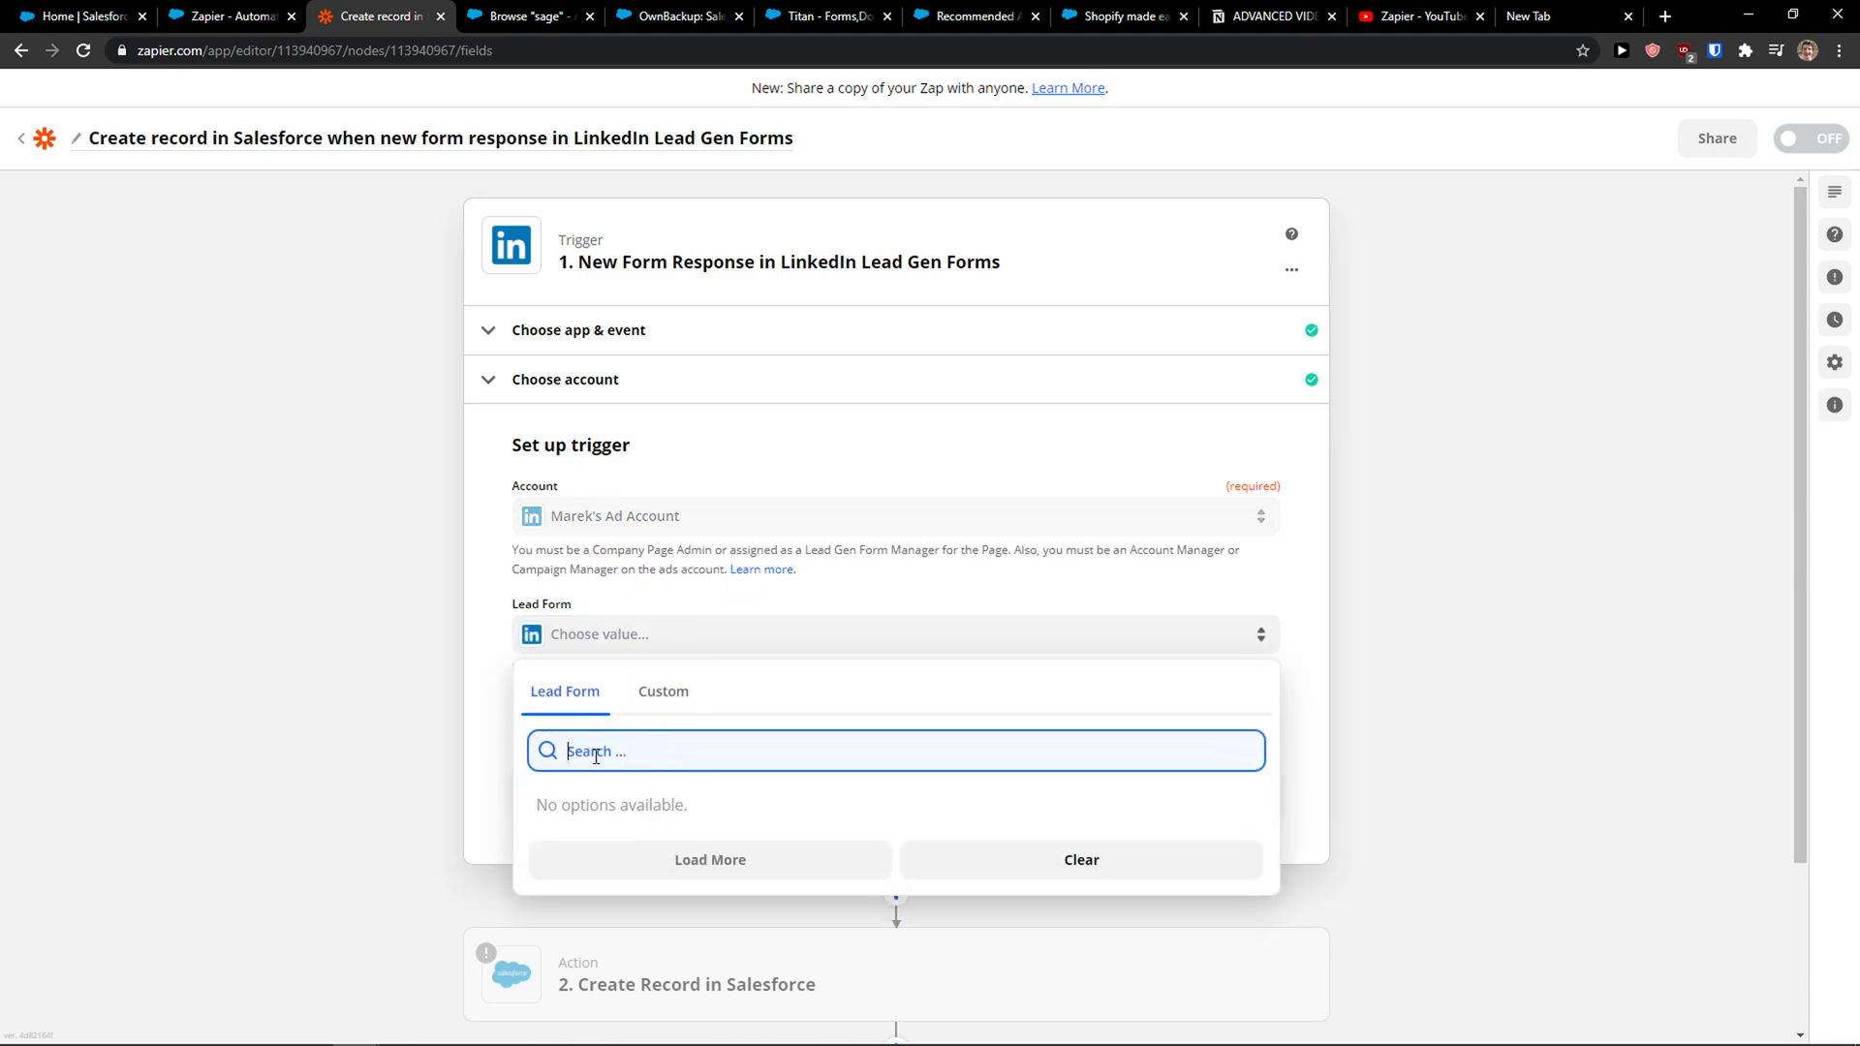
left_click(662, 711)
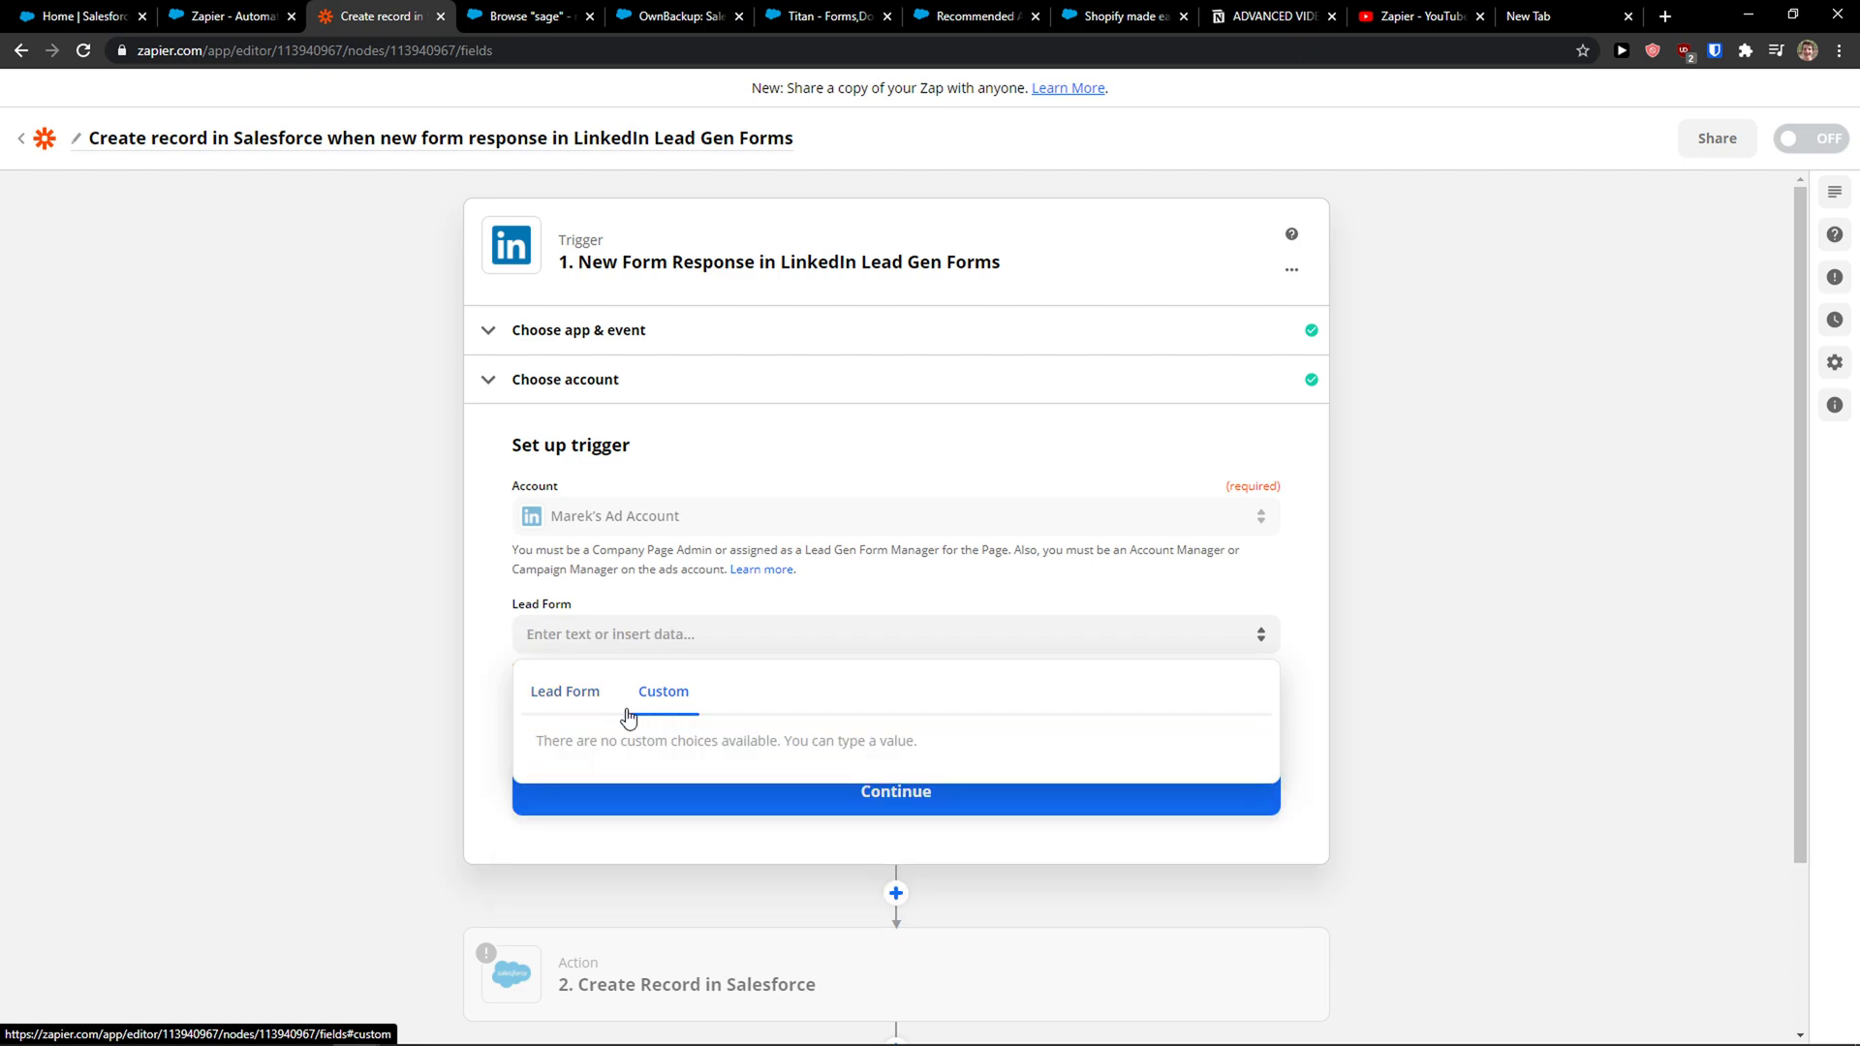
left_click(457, 680)
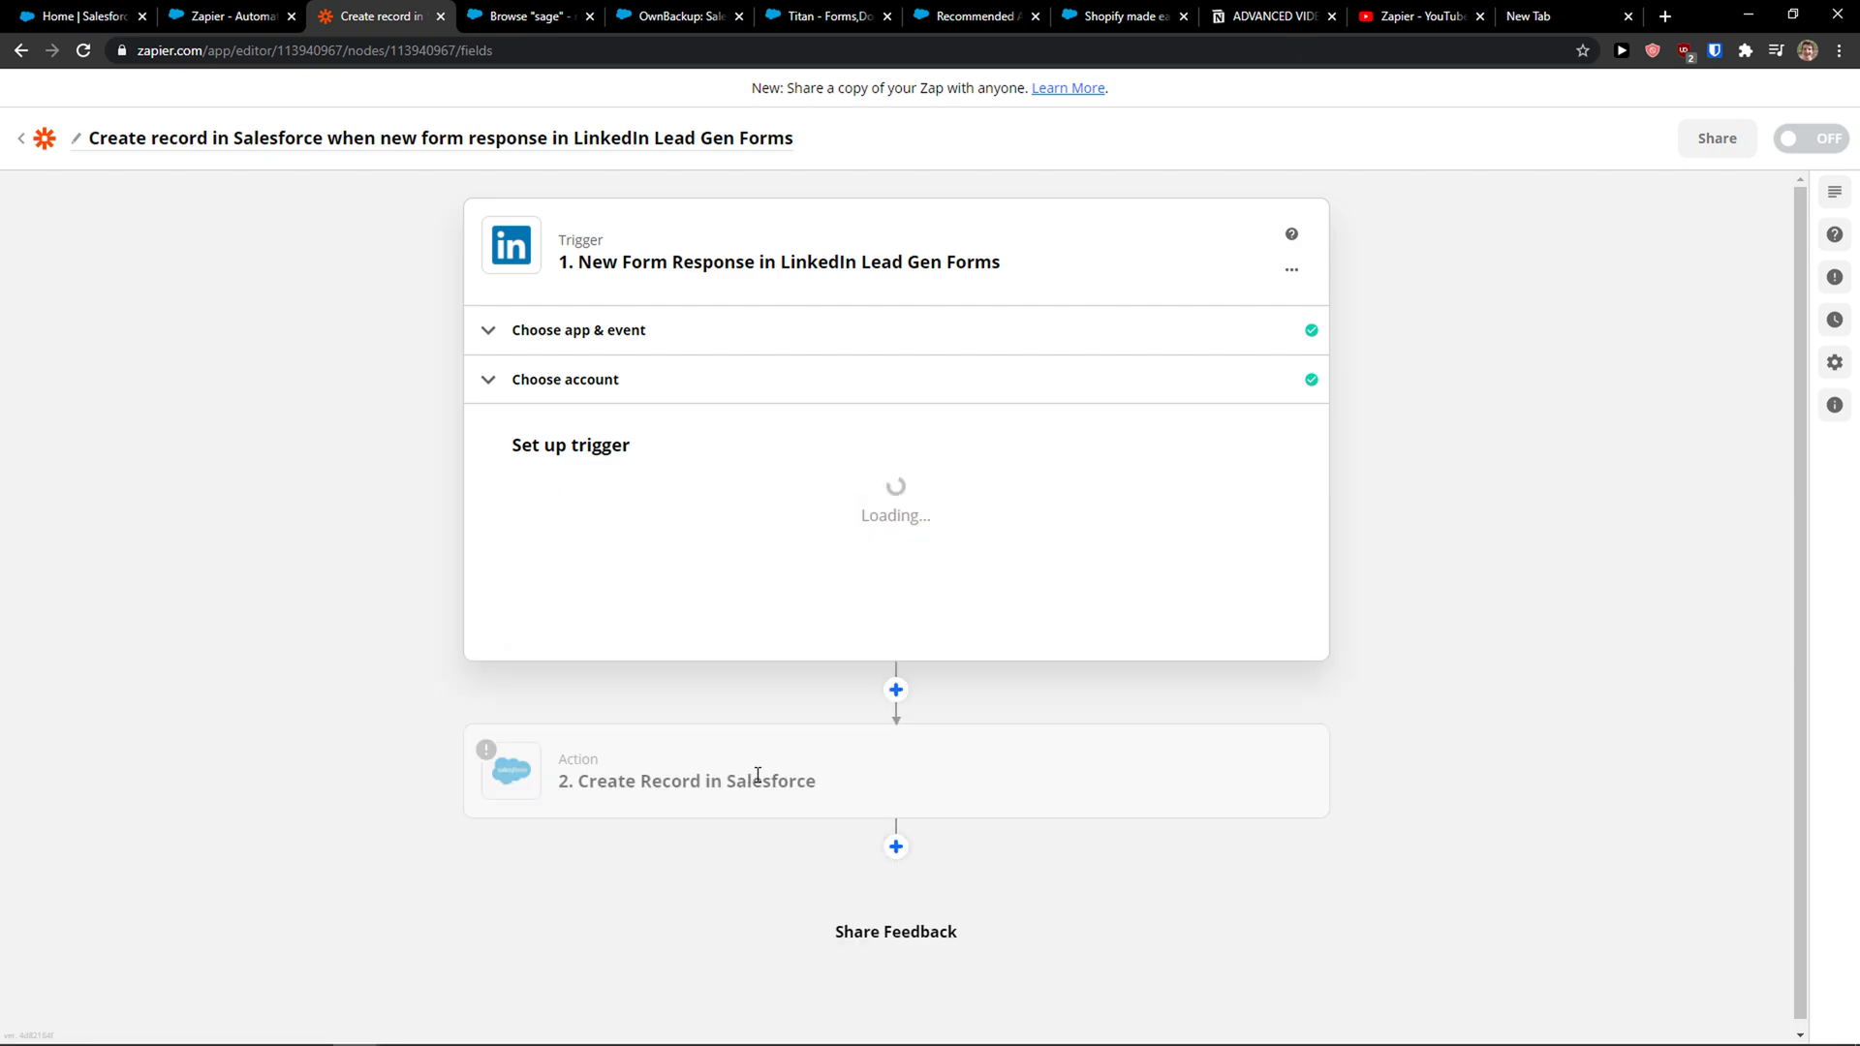
left_click(614, 380)
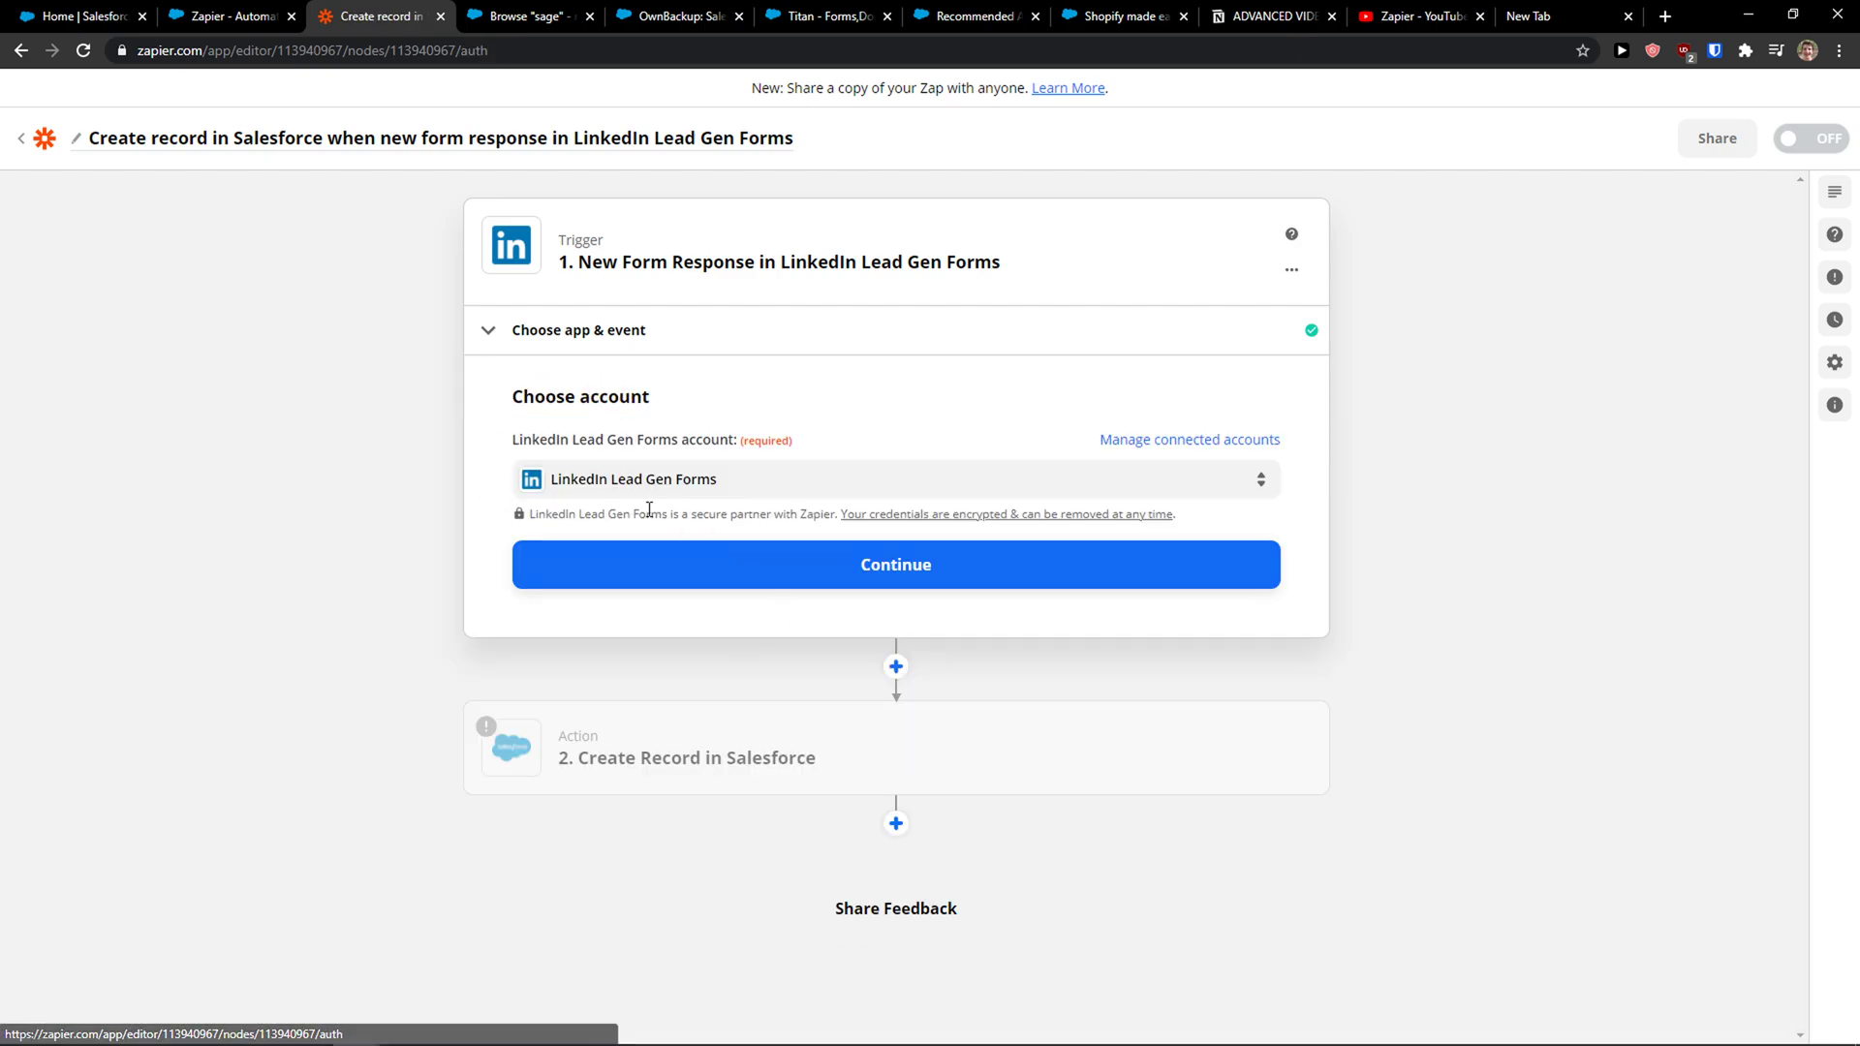
left_click(742, 578)
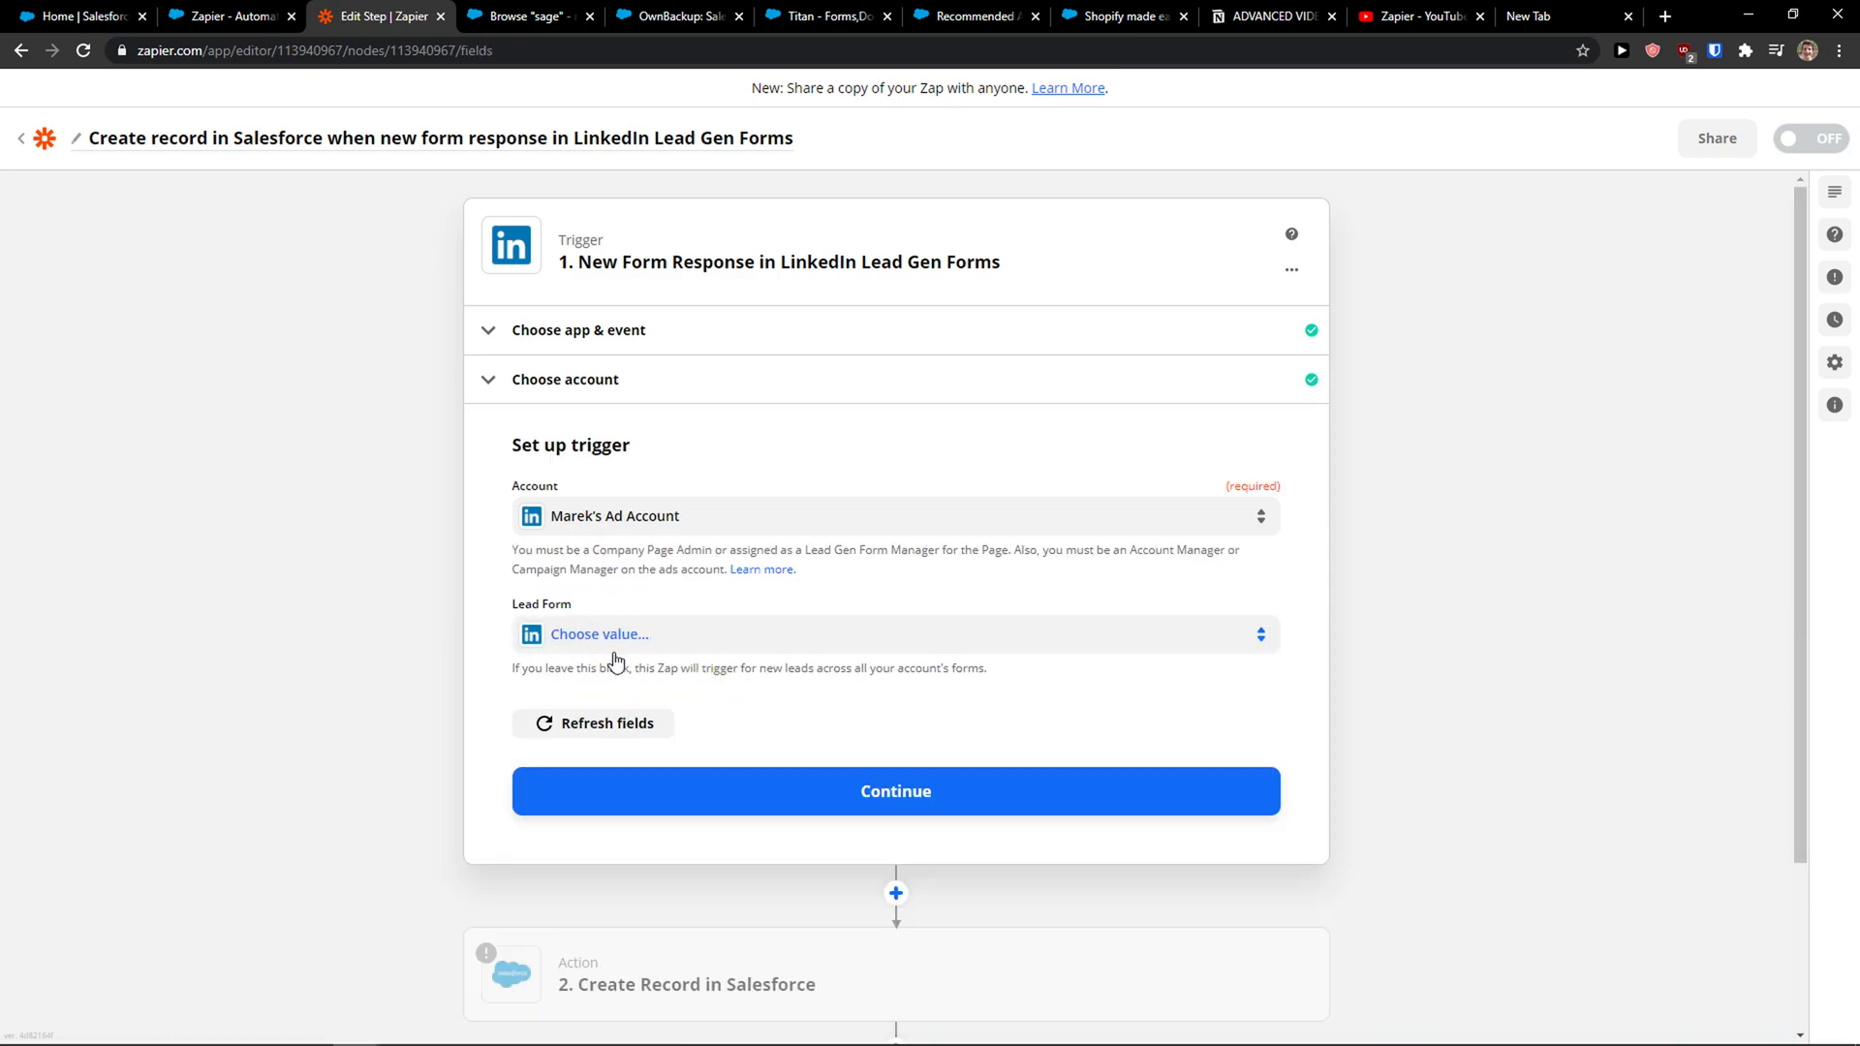
- Run the trigger test, then skip it after the 403 error to use example data
left_click(701, 806)
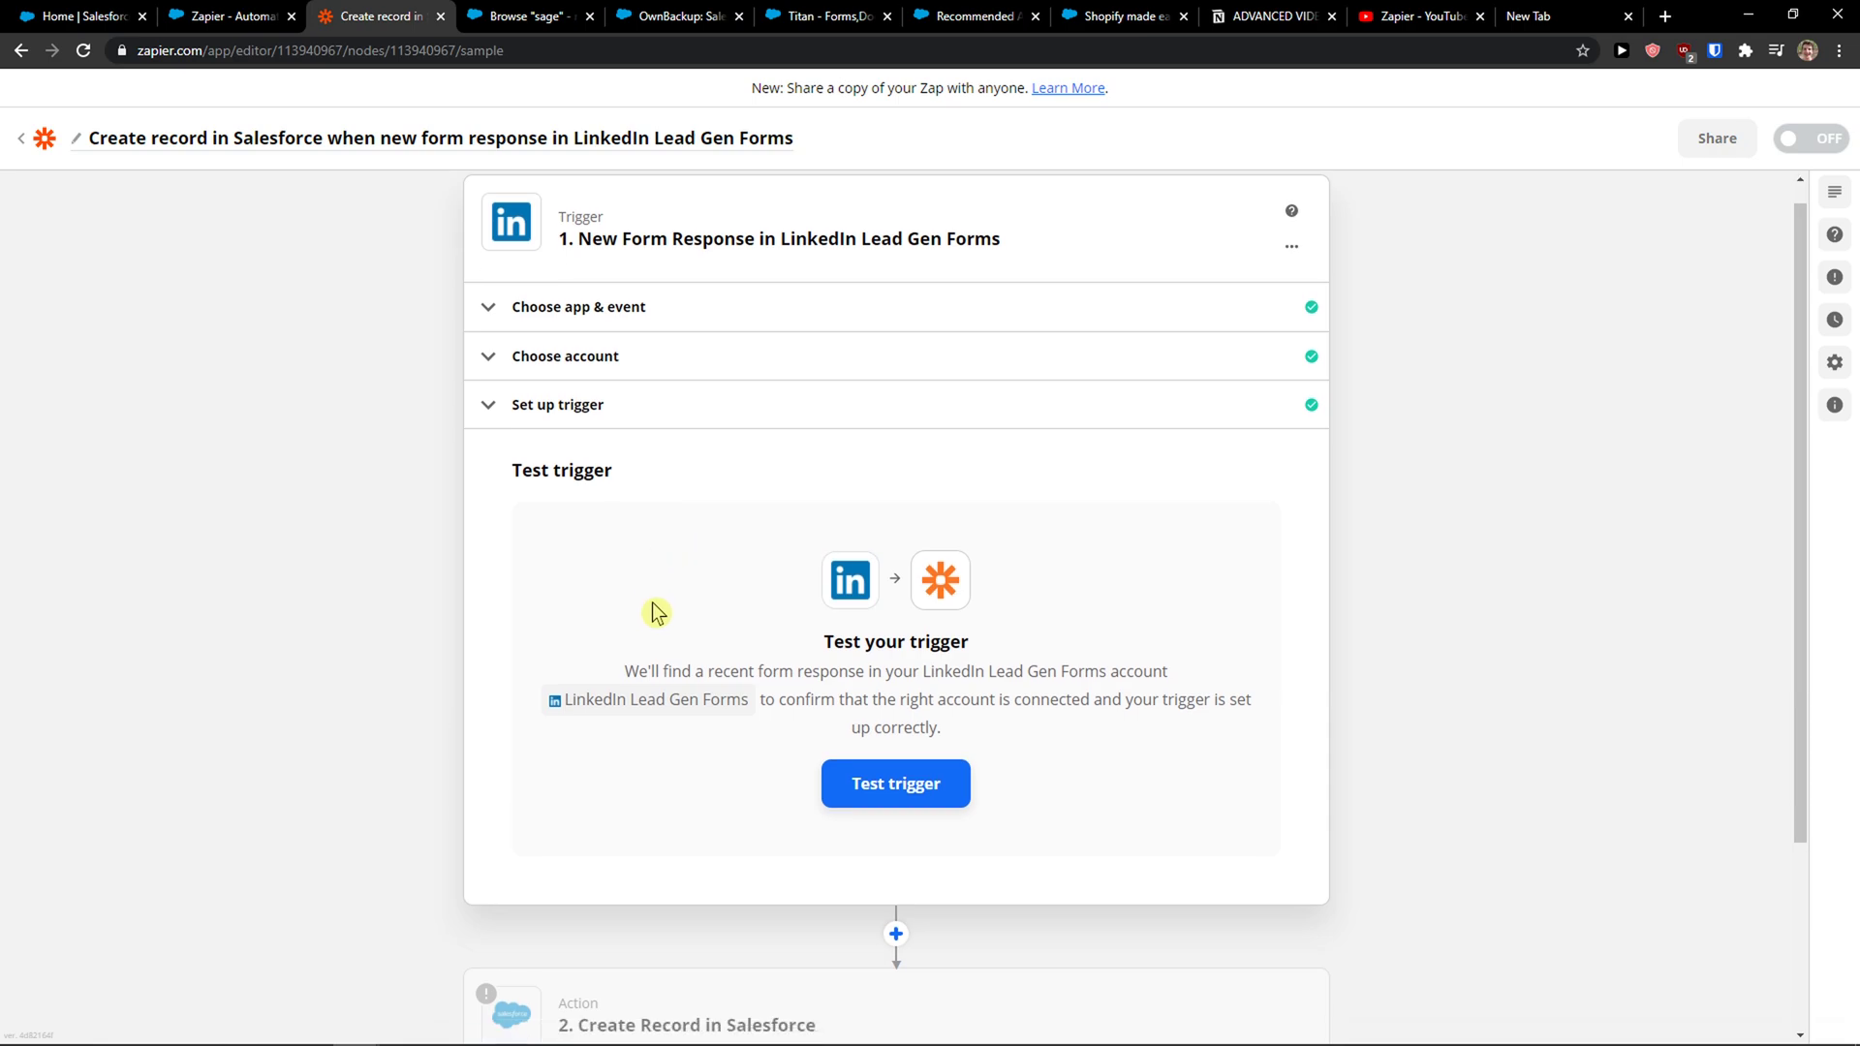
left_click(874, 713)
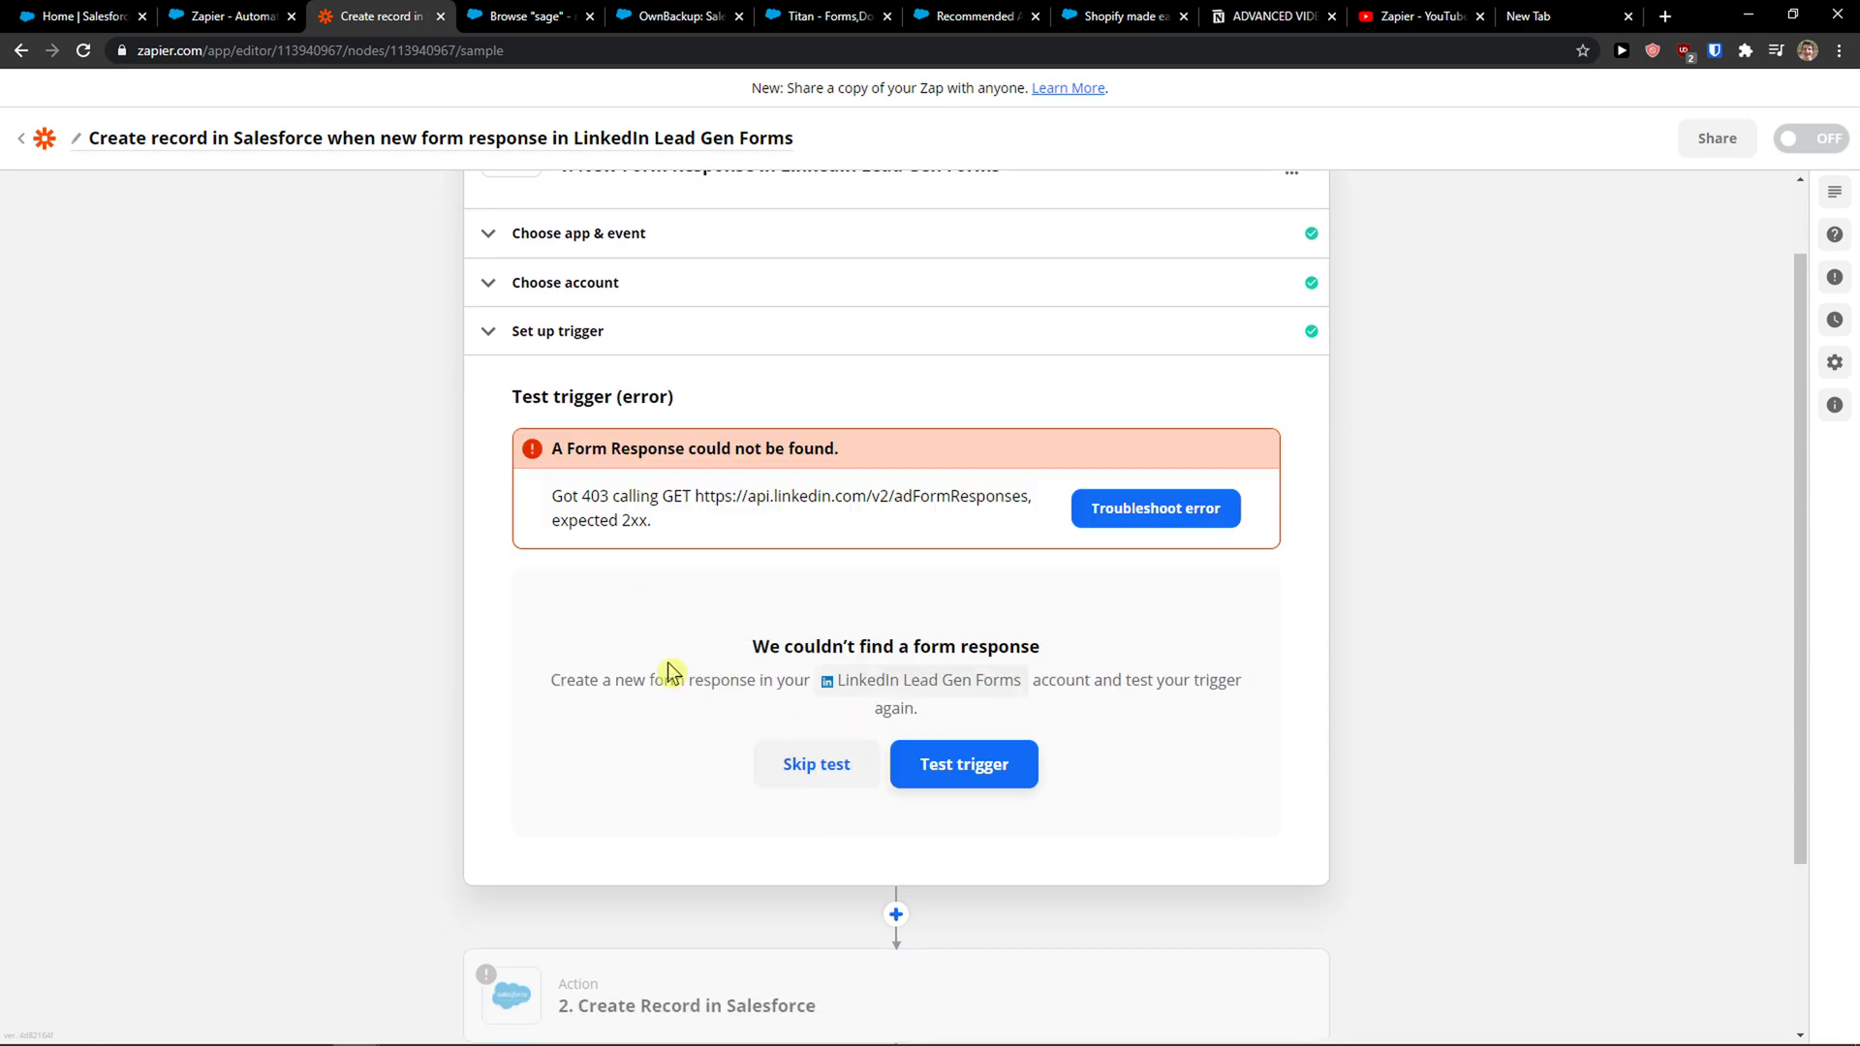
left_click(821, 775)
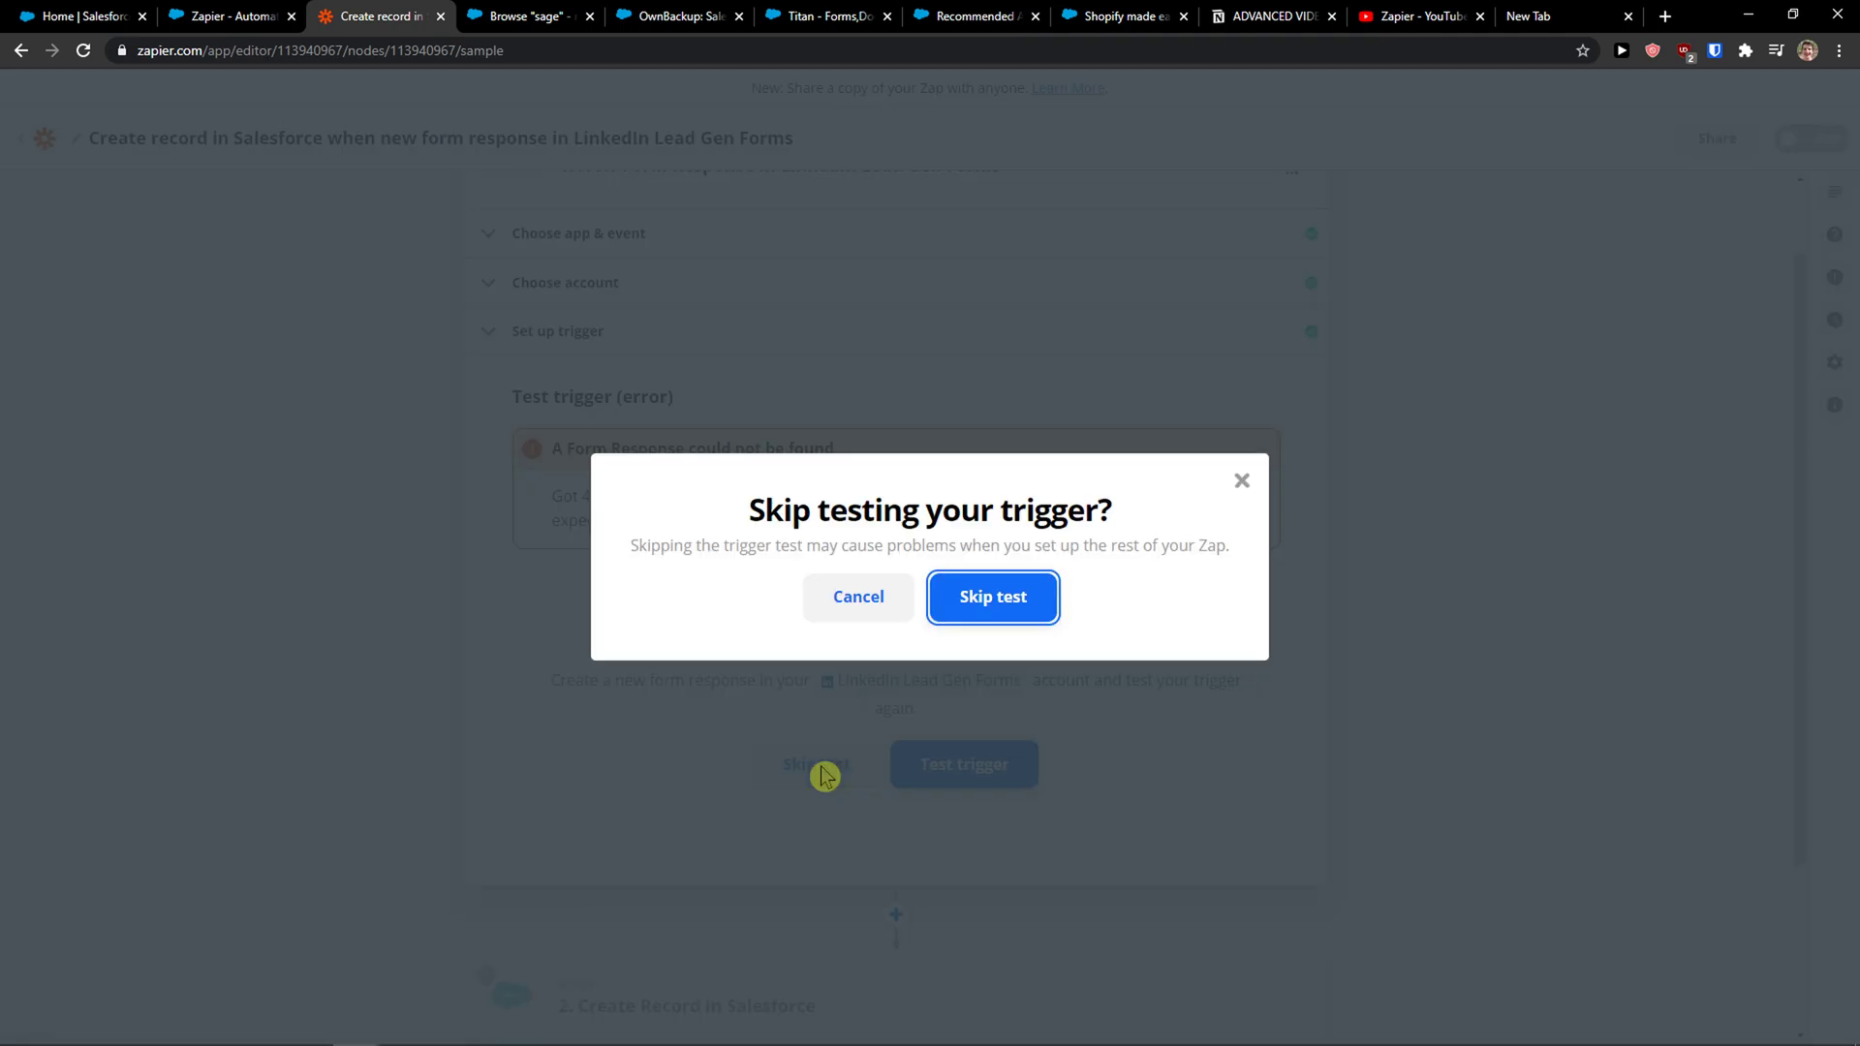
left_click(1006, 605)
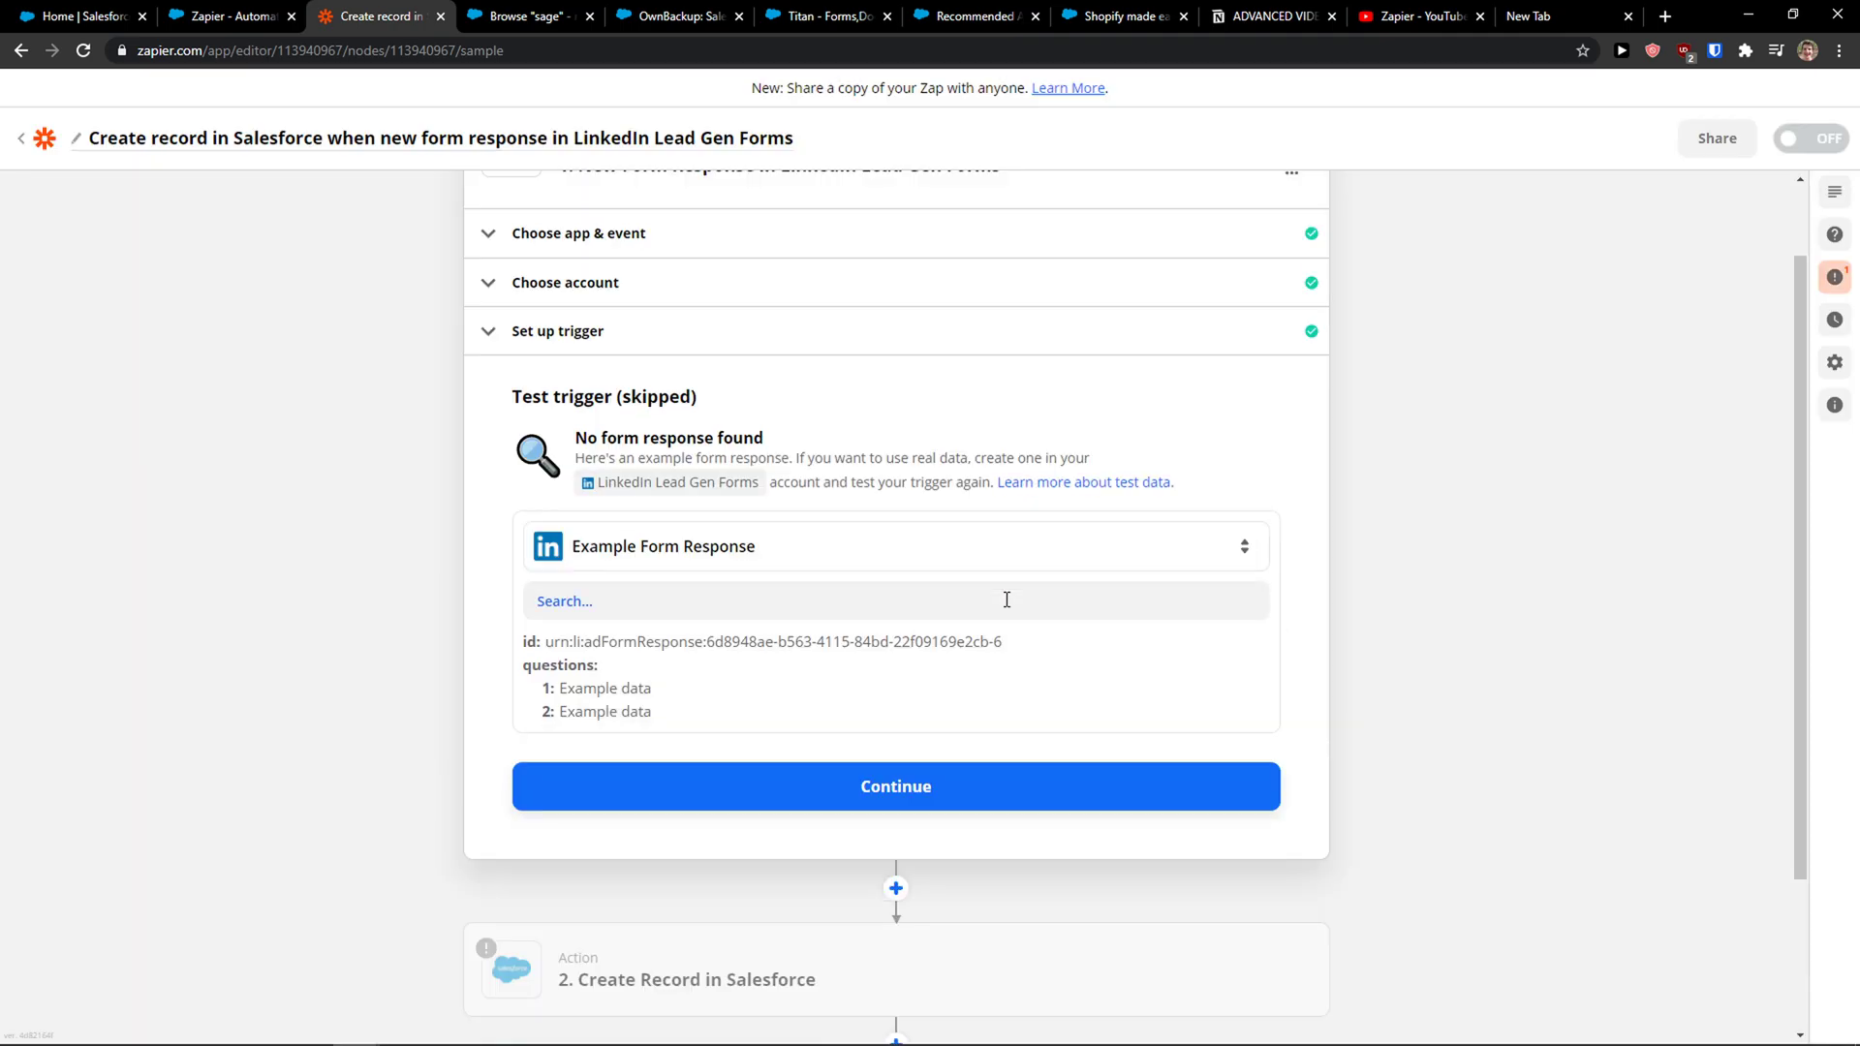
scroll(665, 636, "down", 1)
left_click_drag(717, 620, 490, 514)
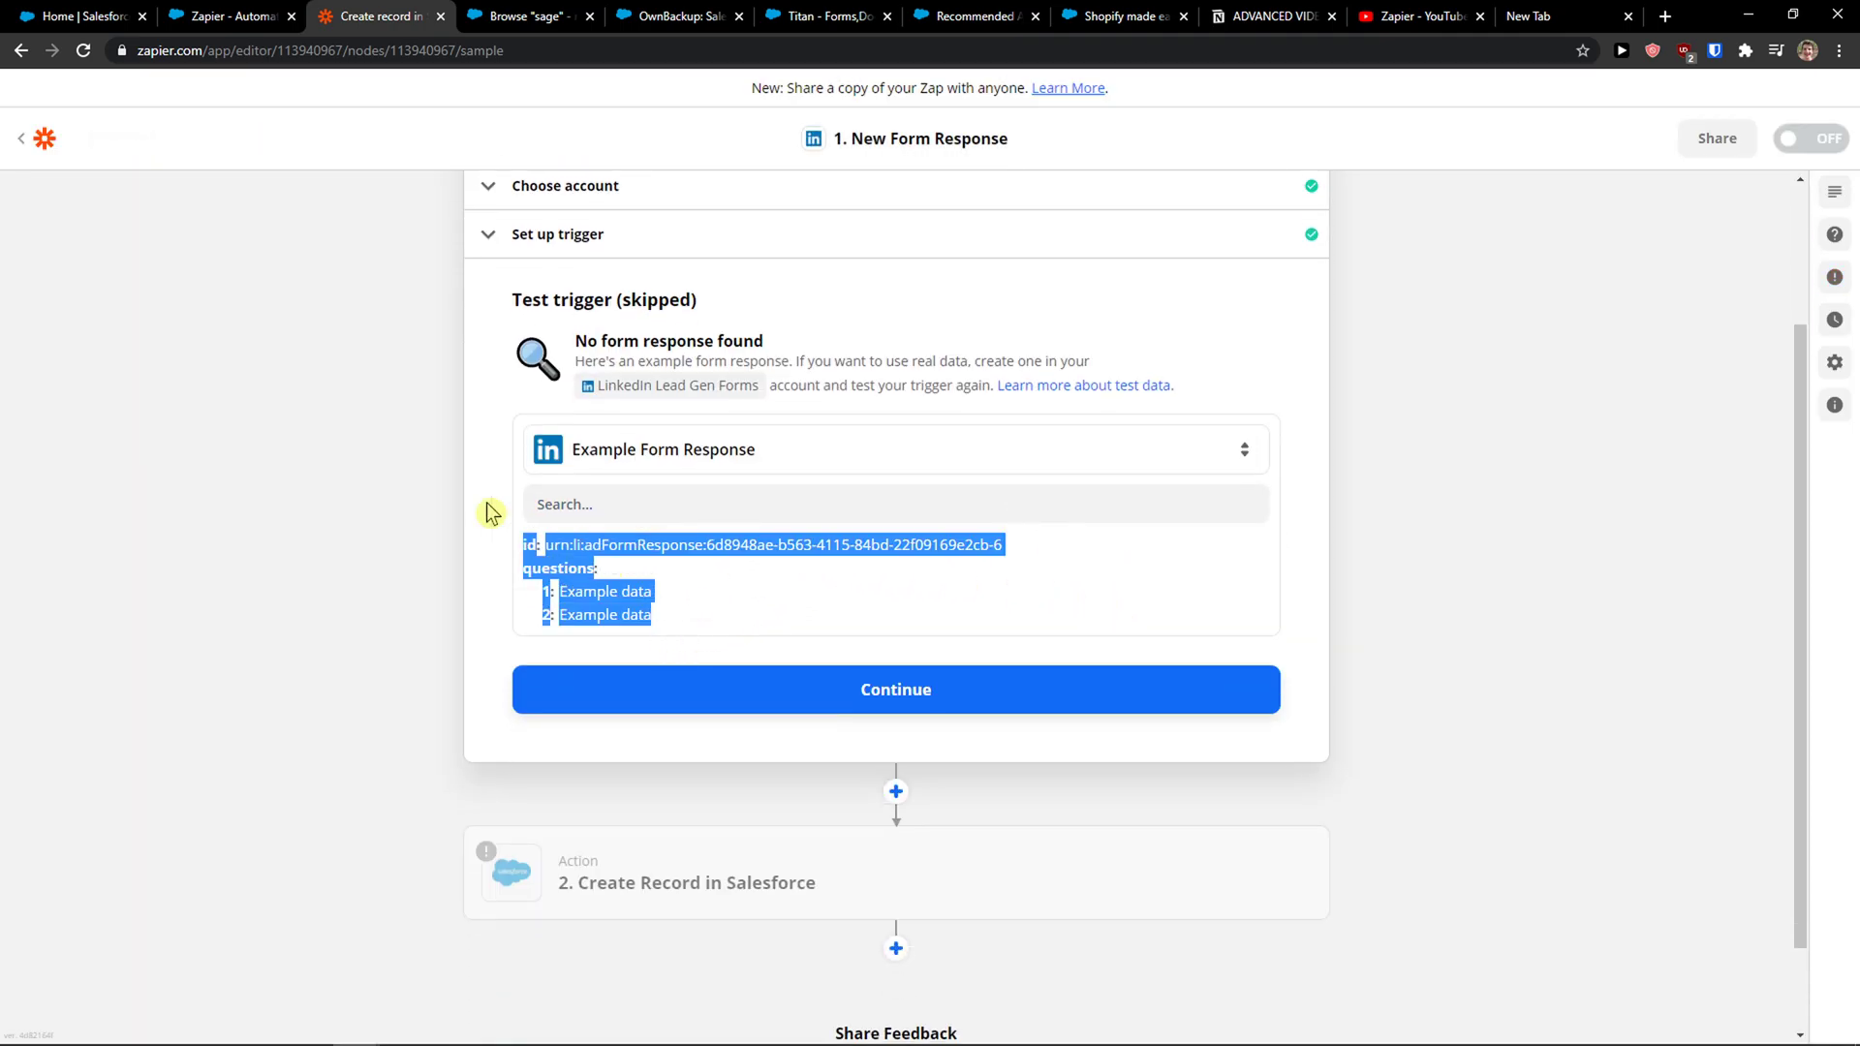
left_click(814, 615)
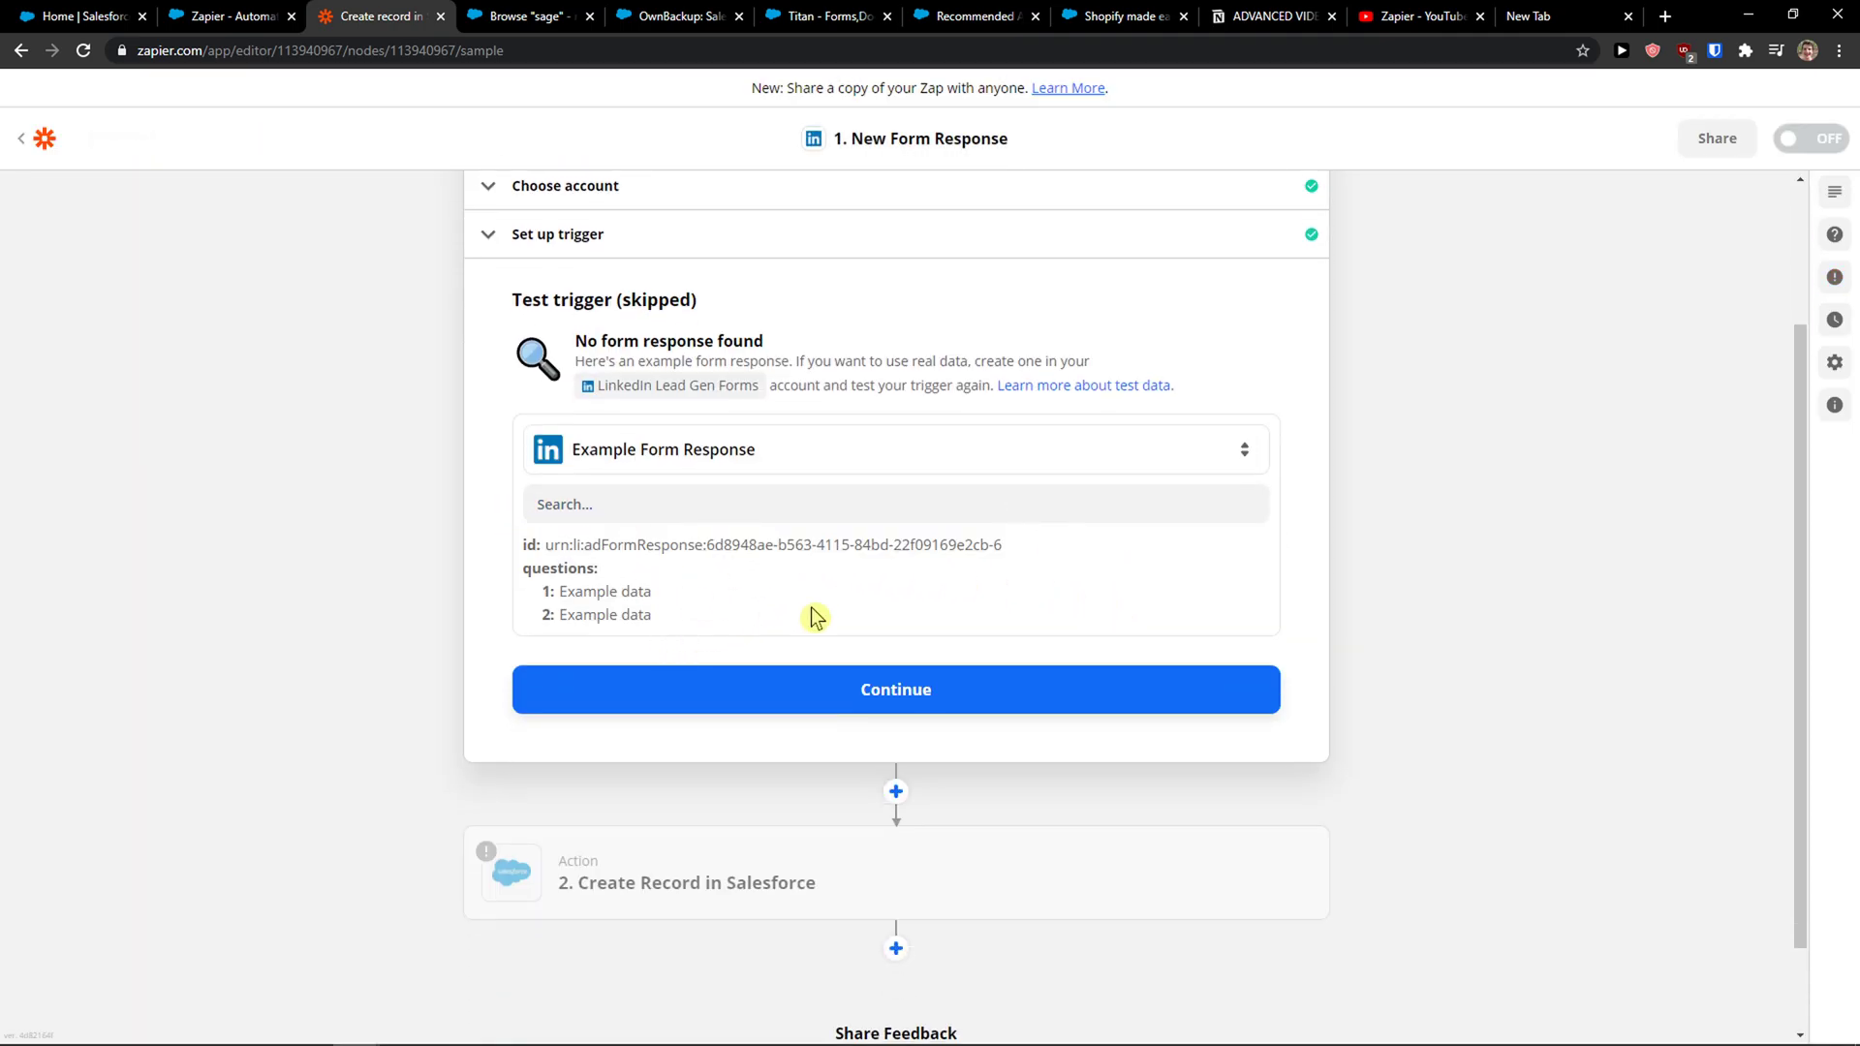
- Continue to the Salesforce action step, leaving Create Record as the action event
left_click(823, 691)
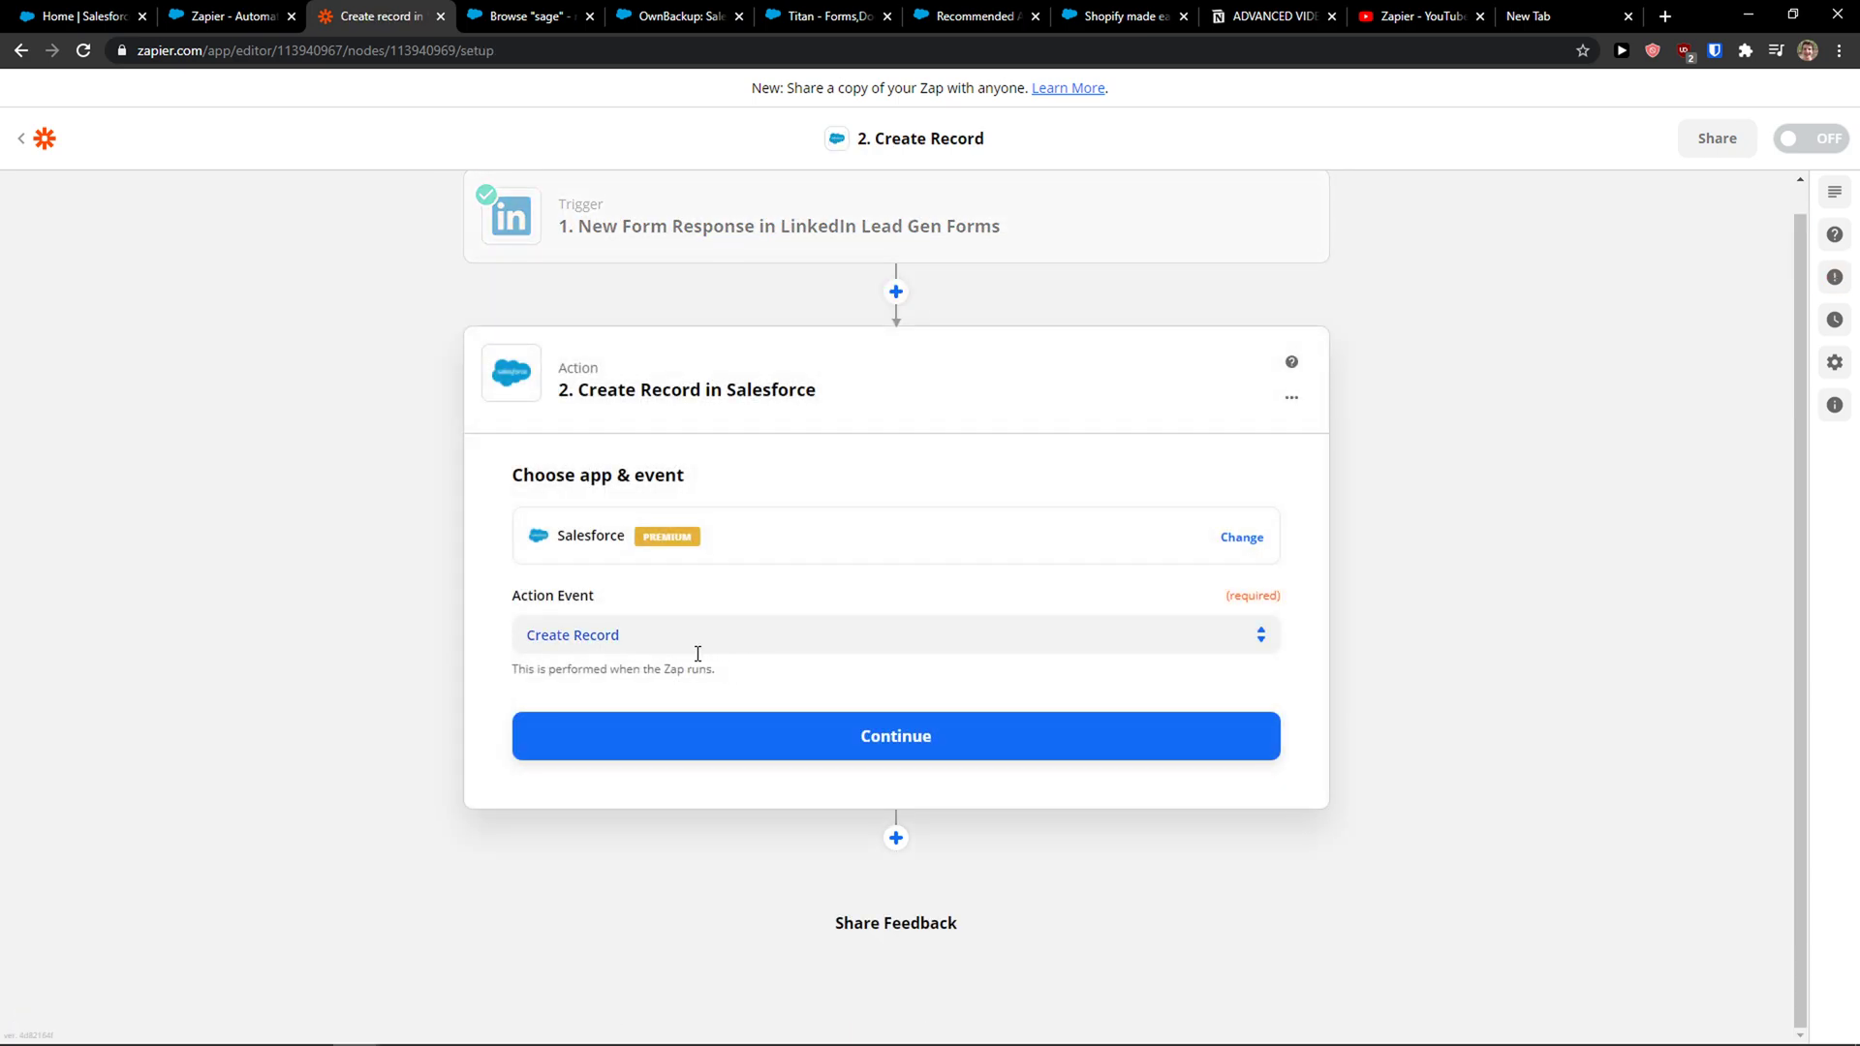
left_click(705, 648)
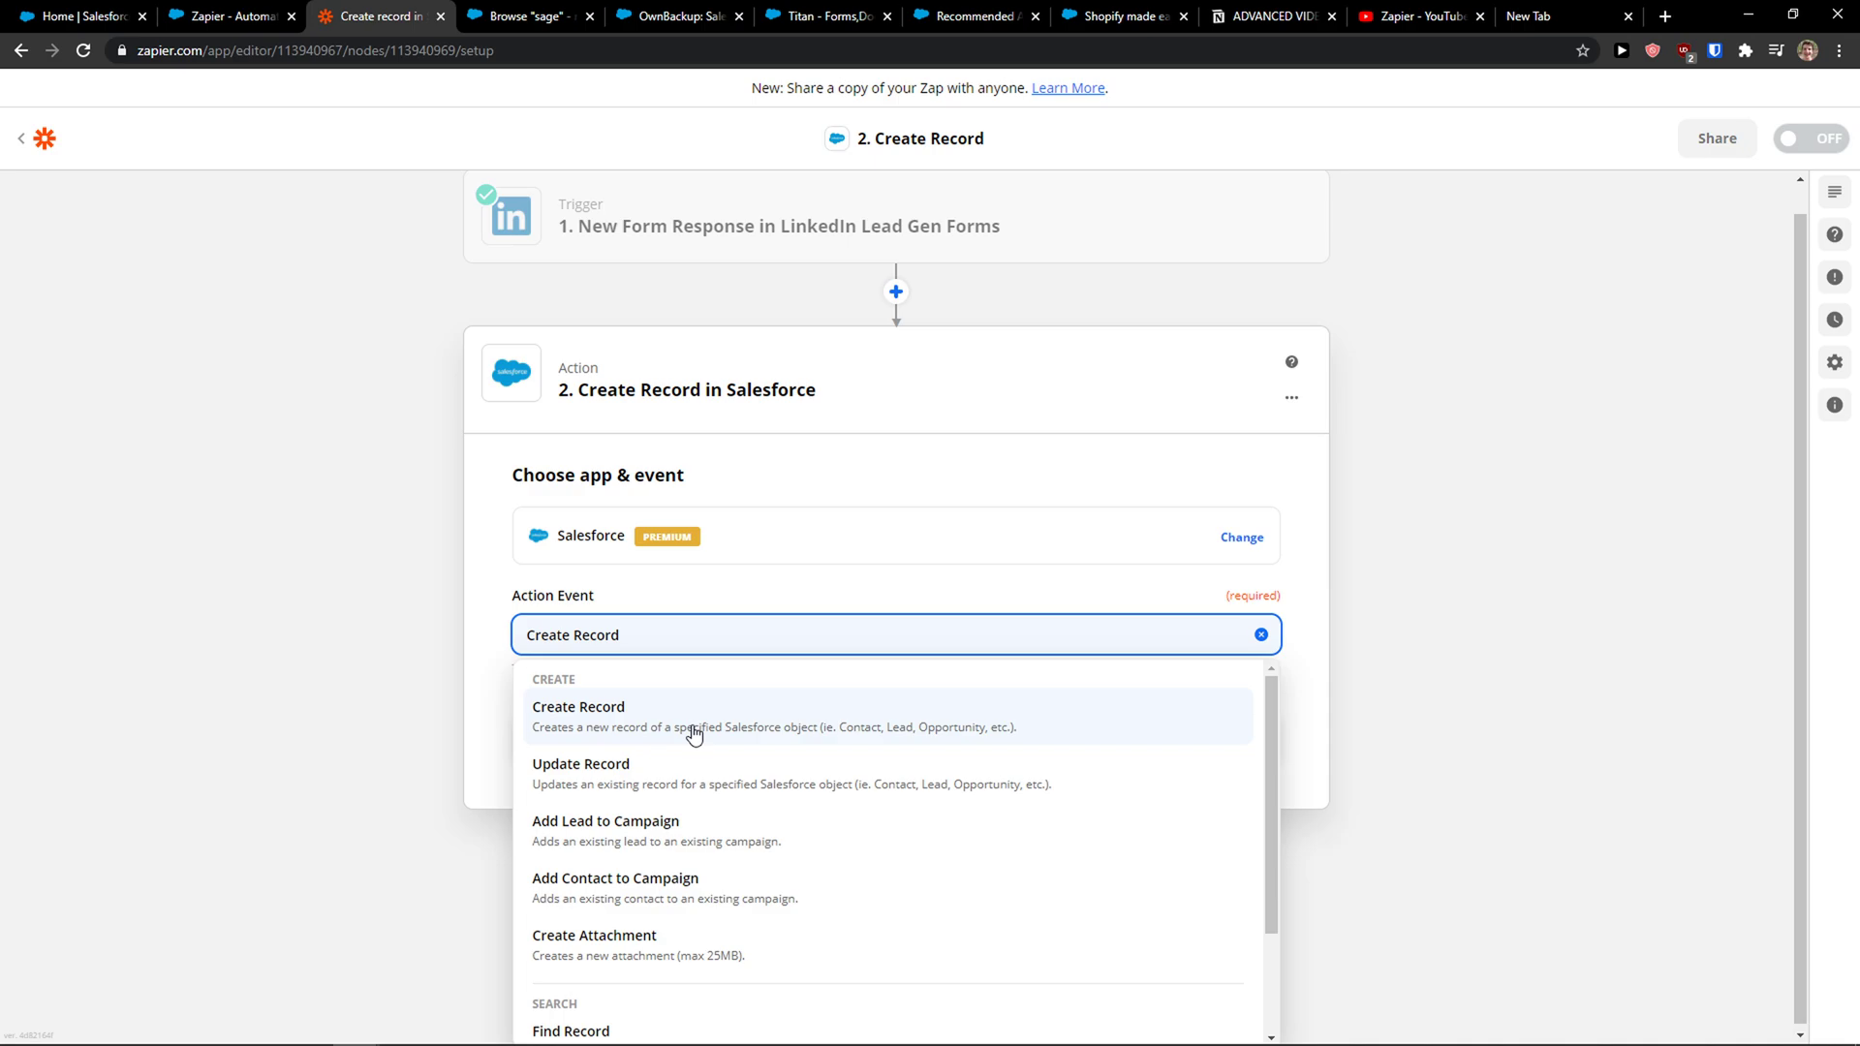
left_click(365, 656)
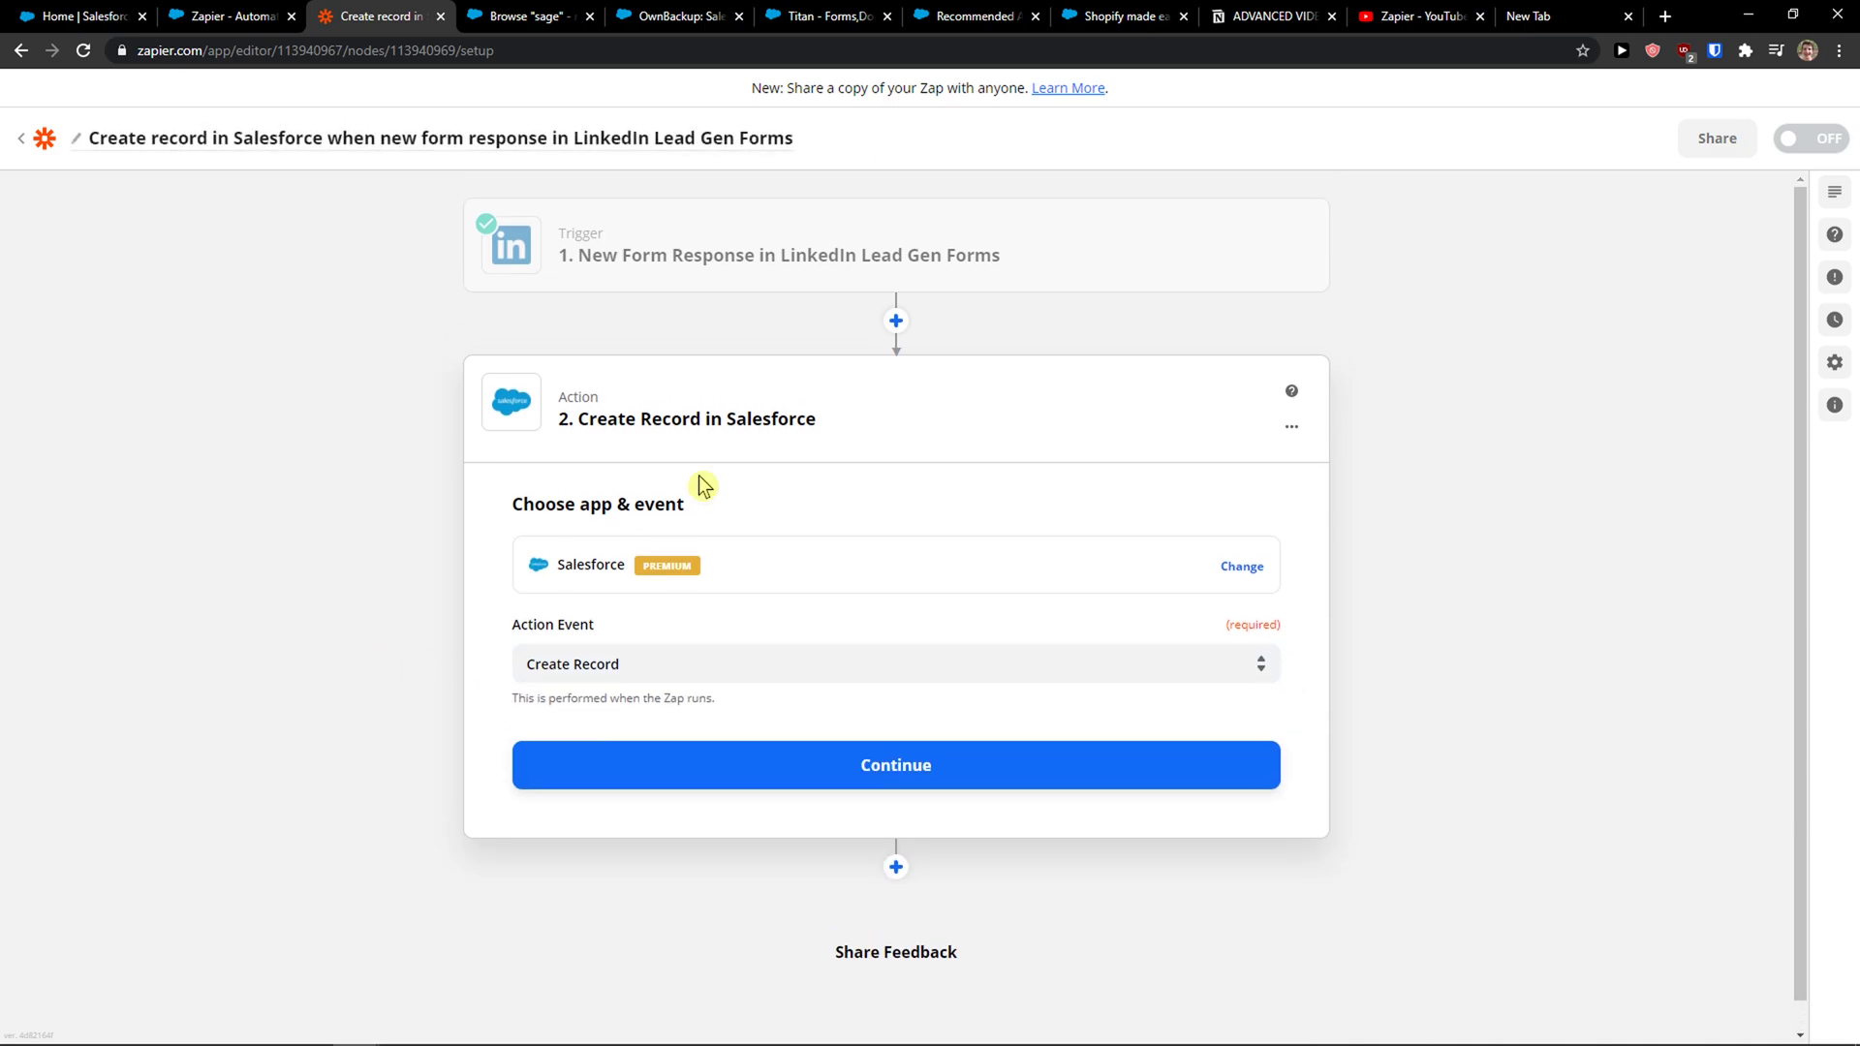
- Choose the connected Salesforce account for the action and continue to setup
left_click(708, 778)
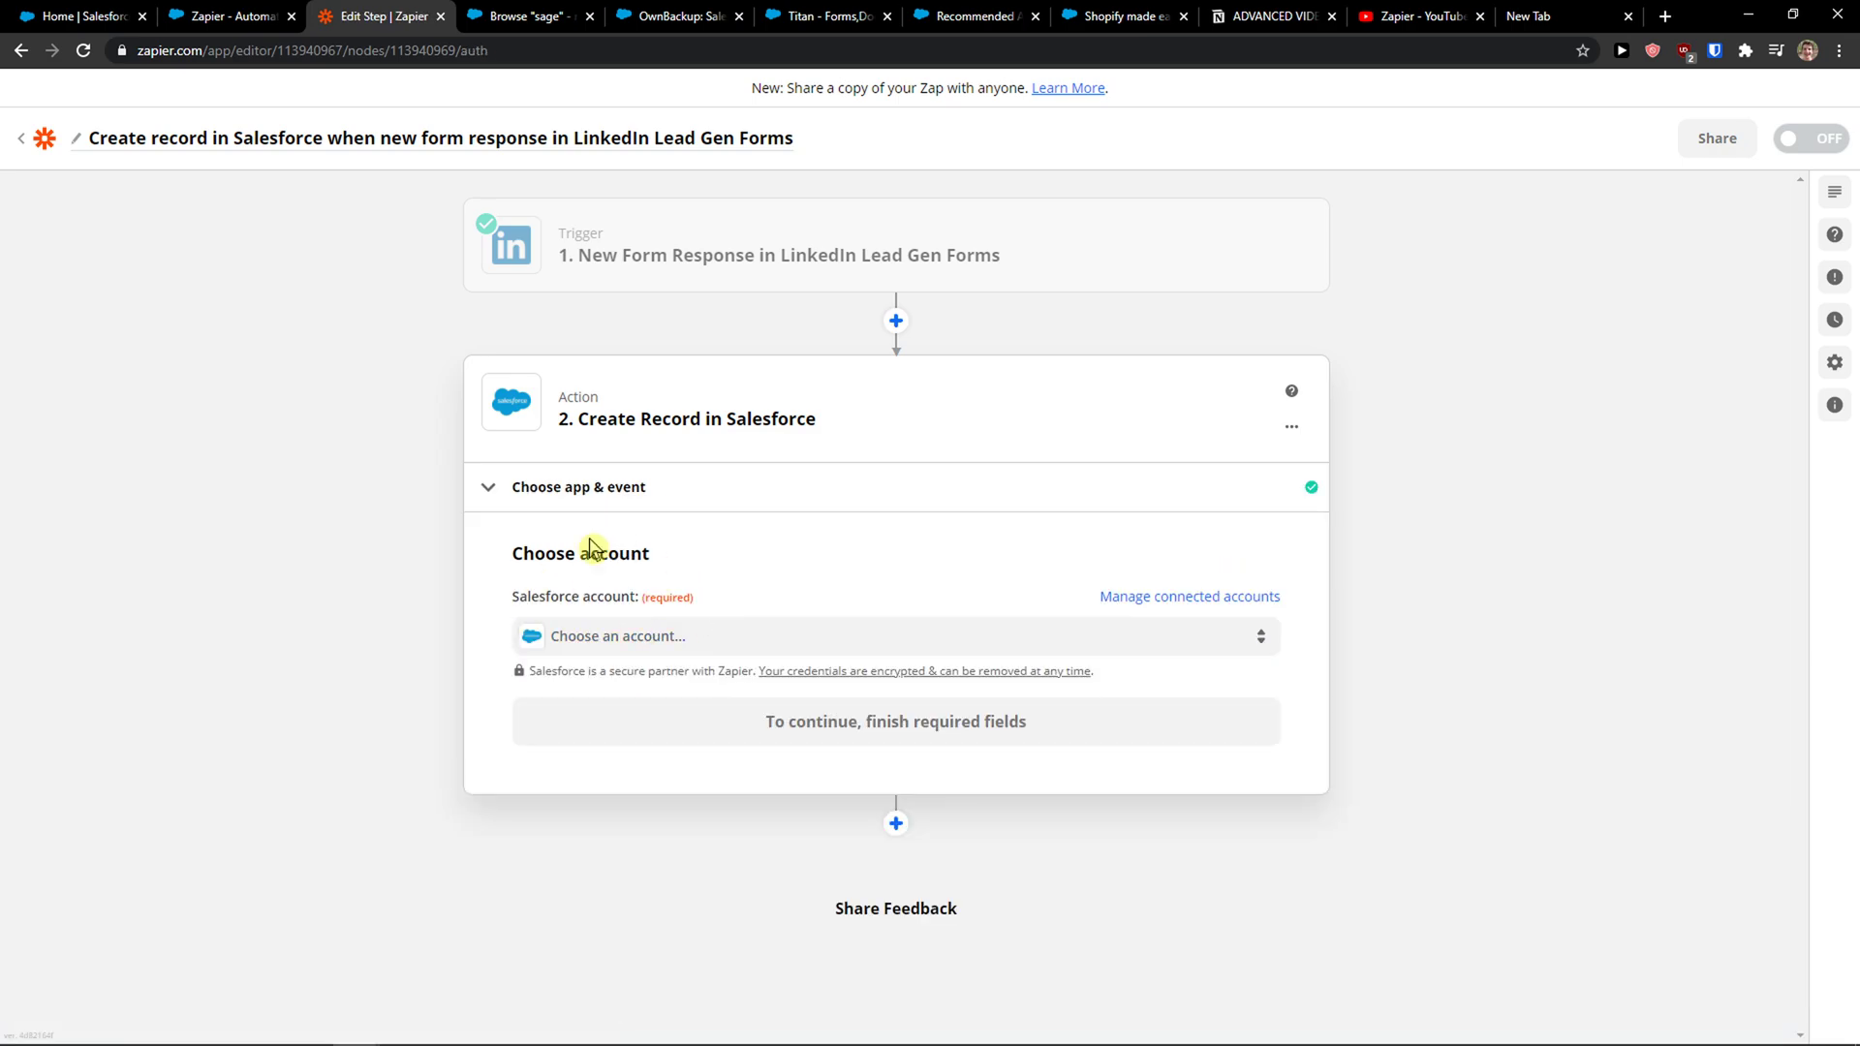
left_click(734, 648)
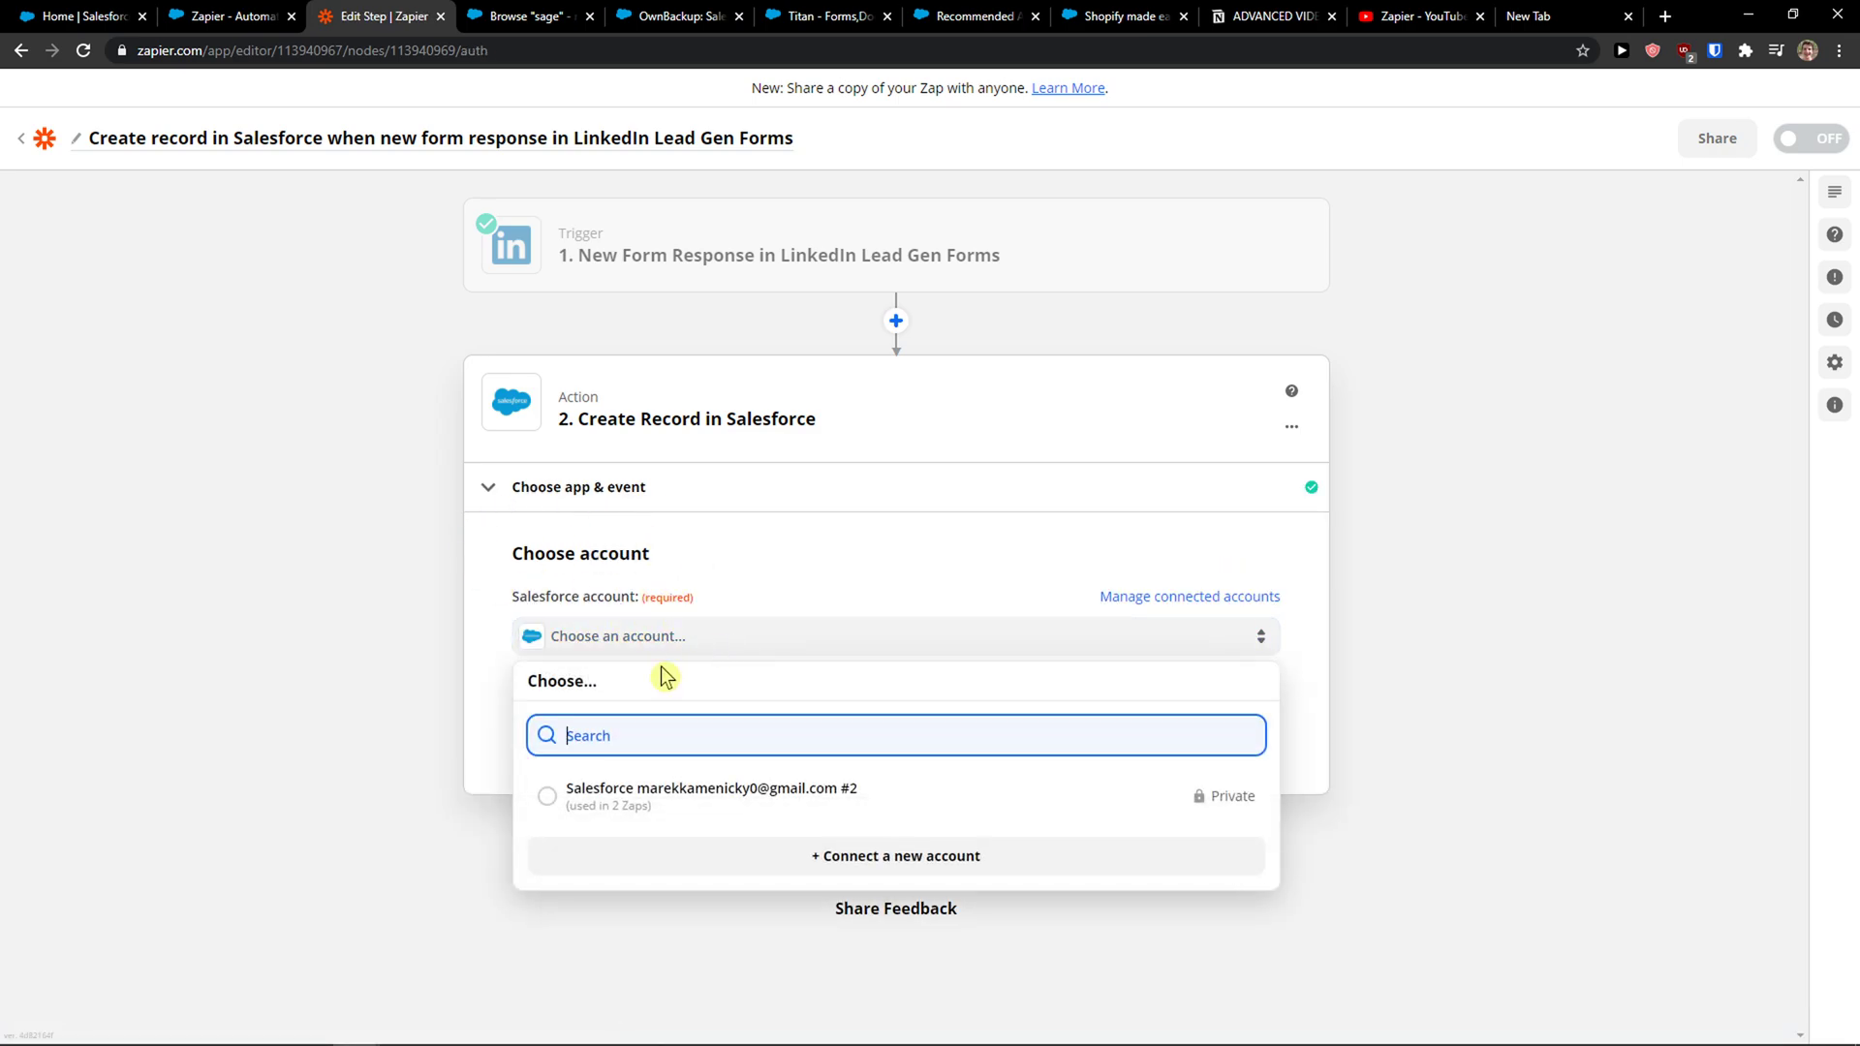
left_click(687, 805)
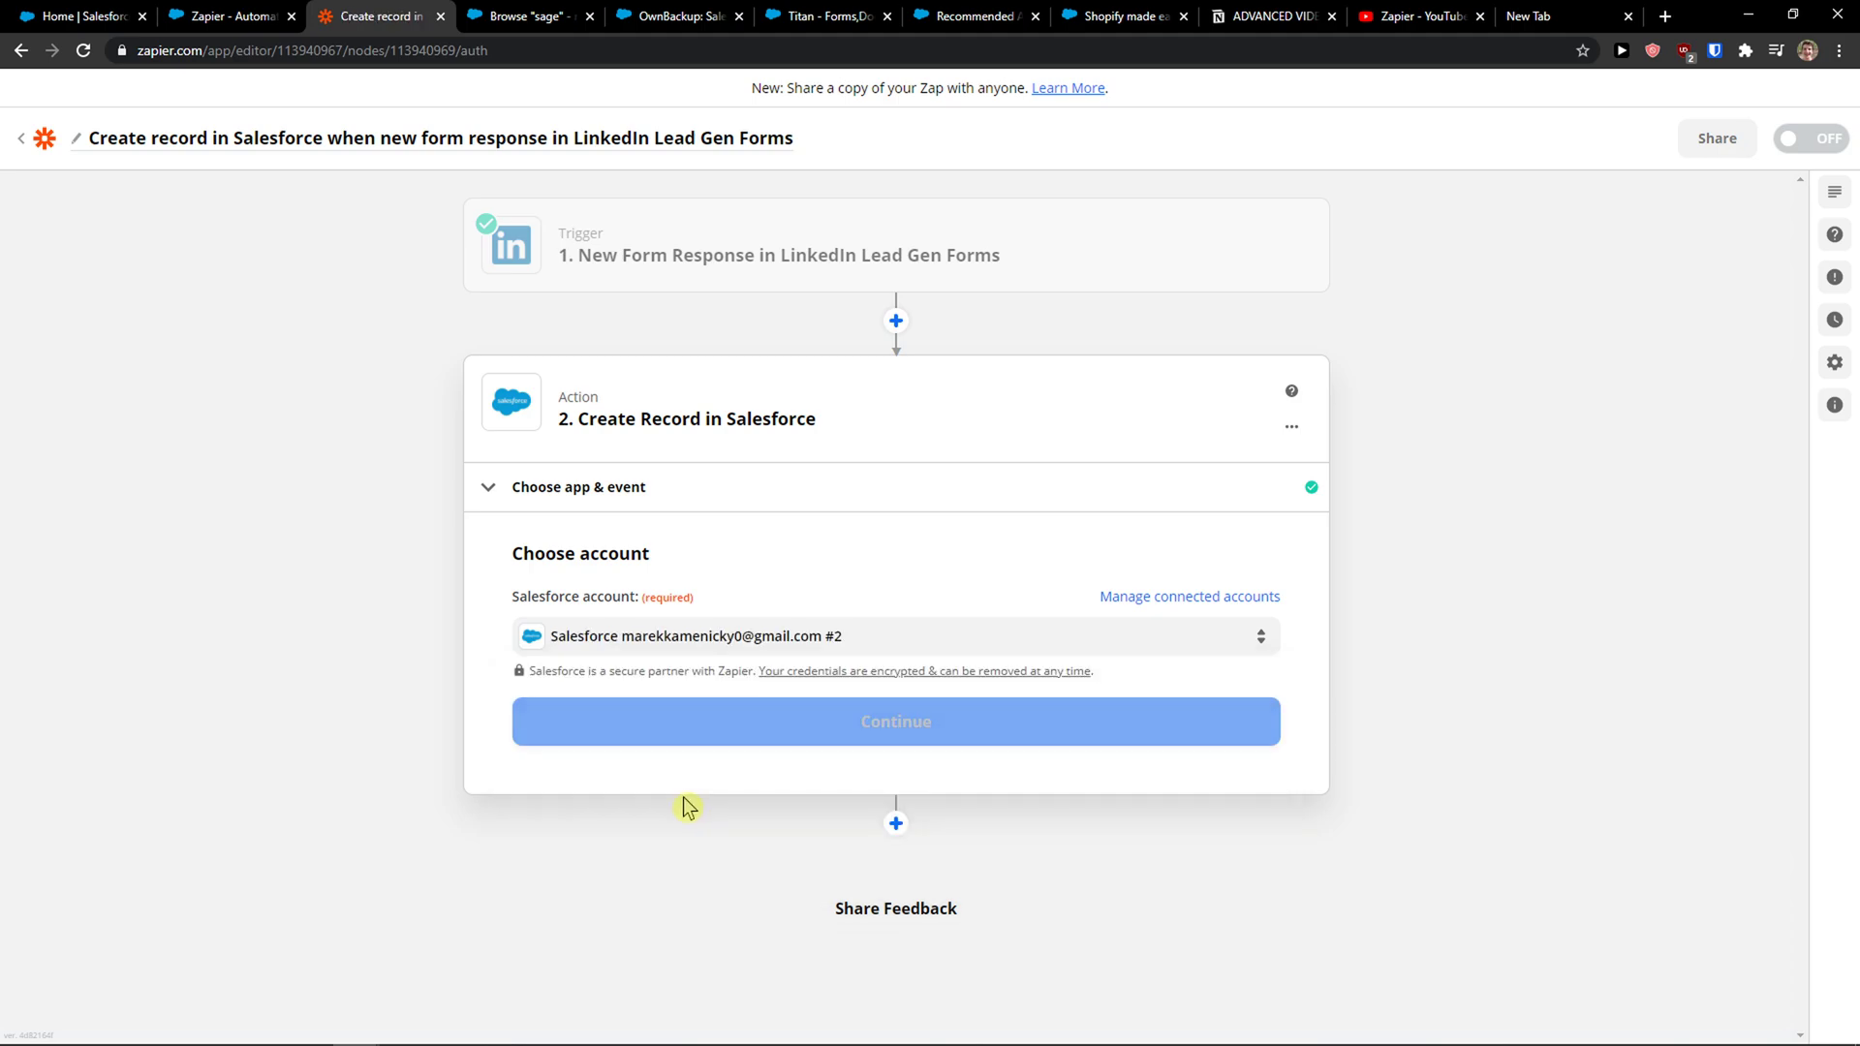
left_click(766, 738)
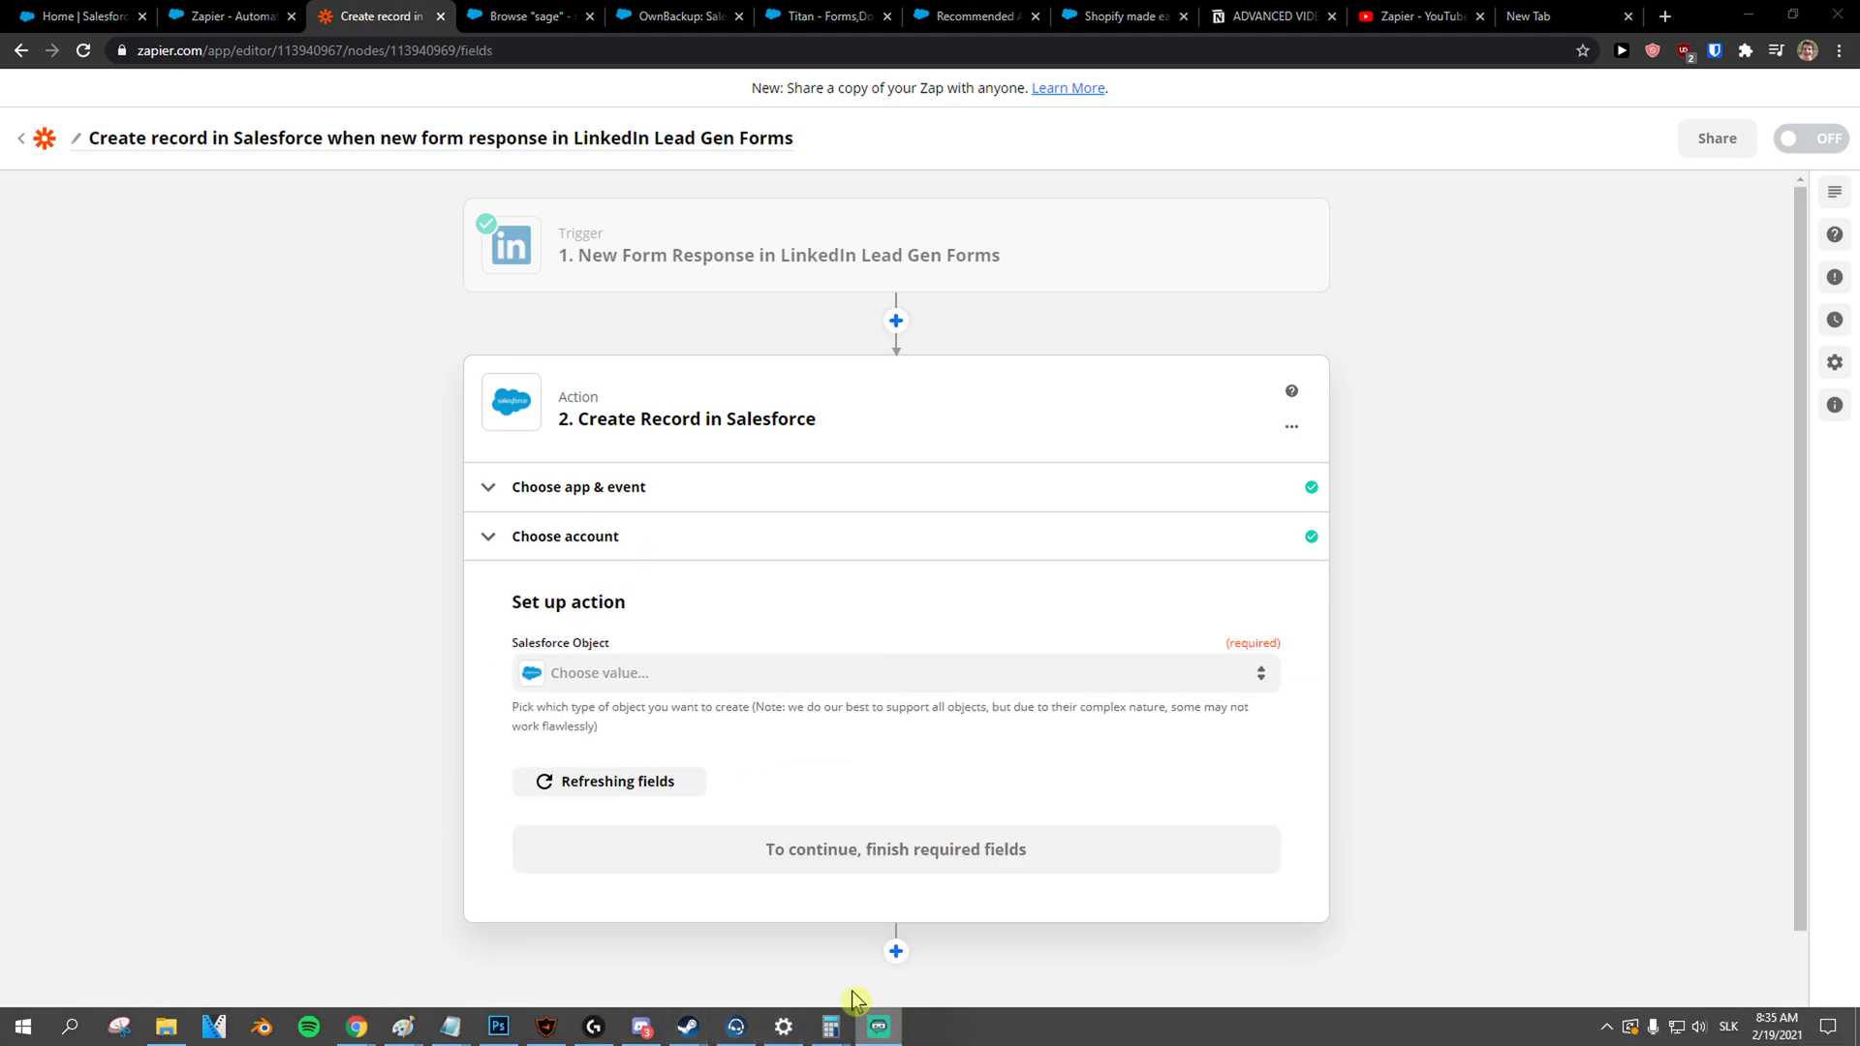
- Select Account from the Salesforce Object list
scroll(650, 594, "down", 1)
left_click(634, 587)
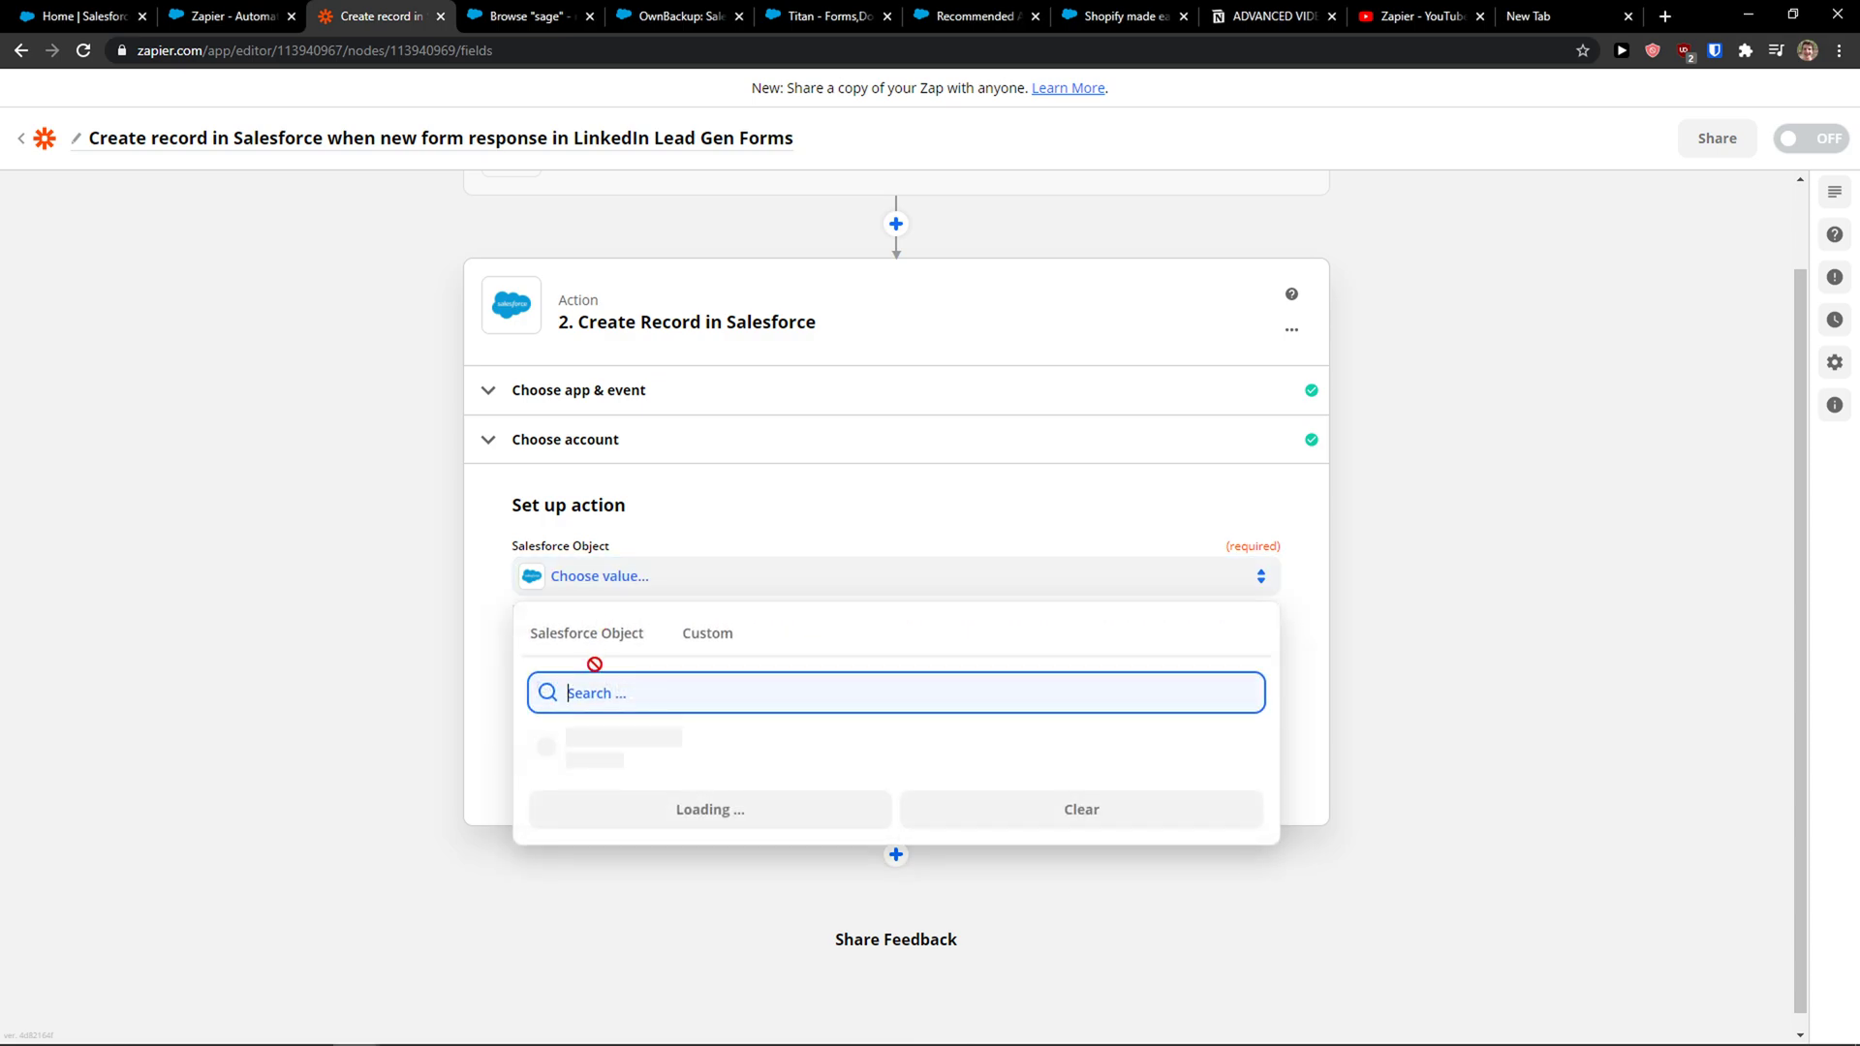
left_click(427, 643)
left_click(636, 586)
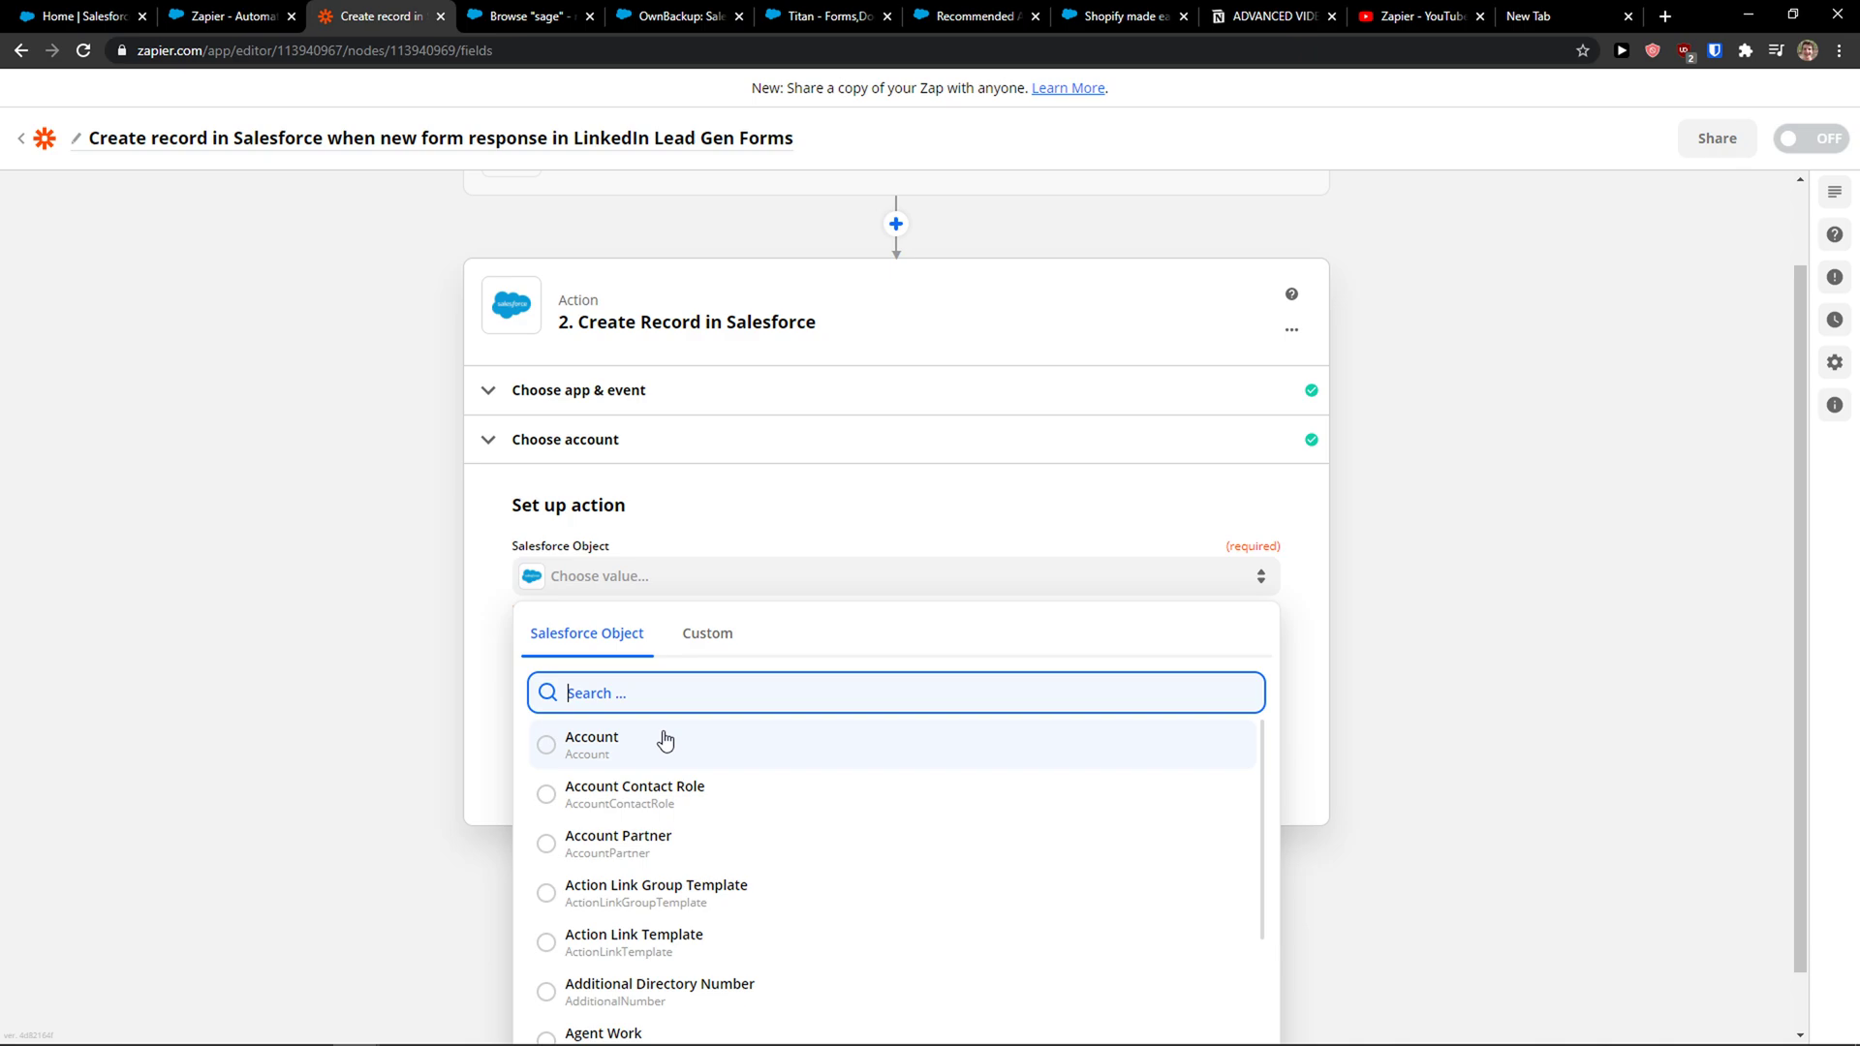
scroll(759, 760, "down", 4)
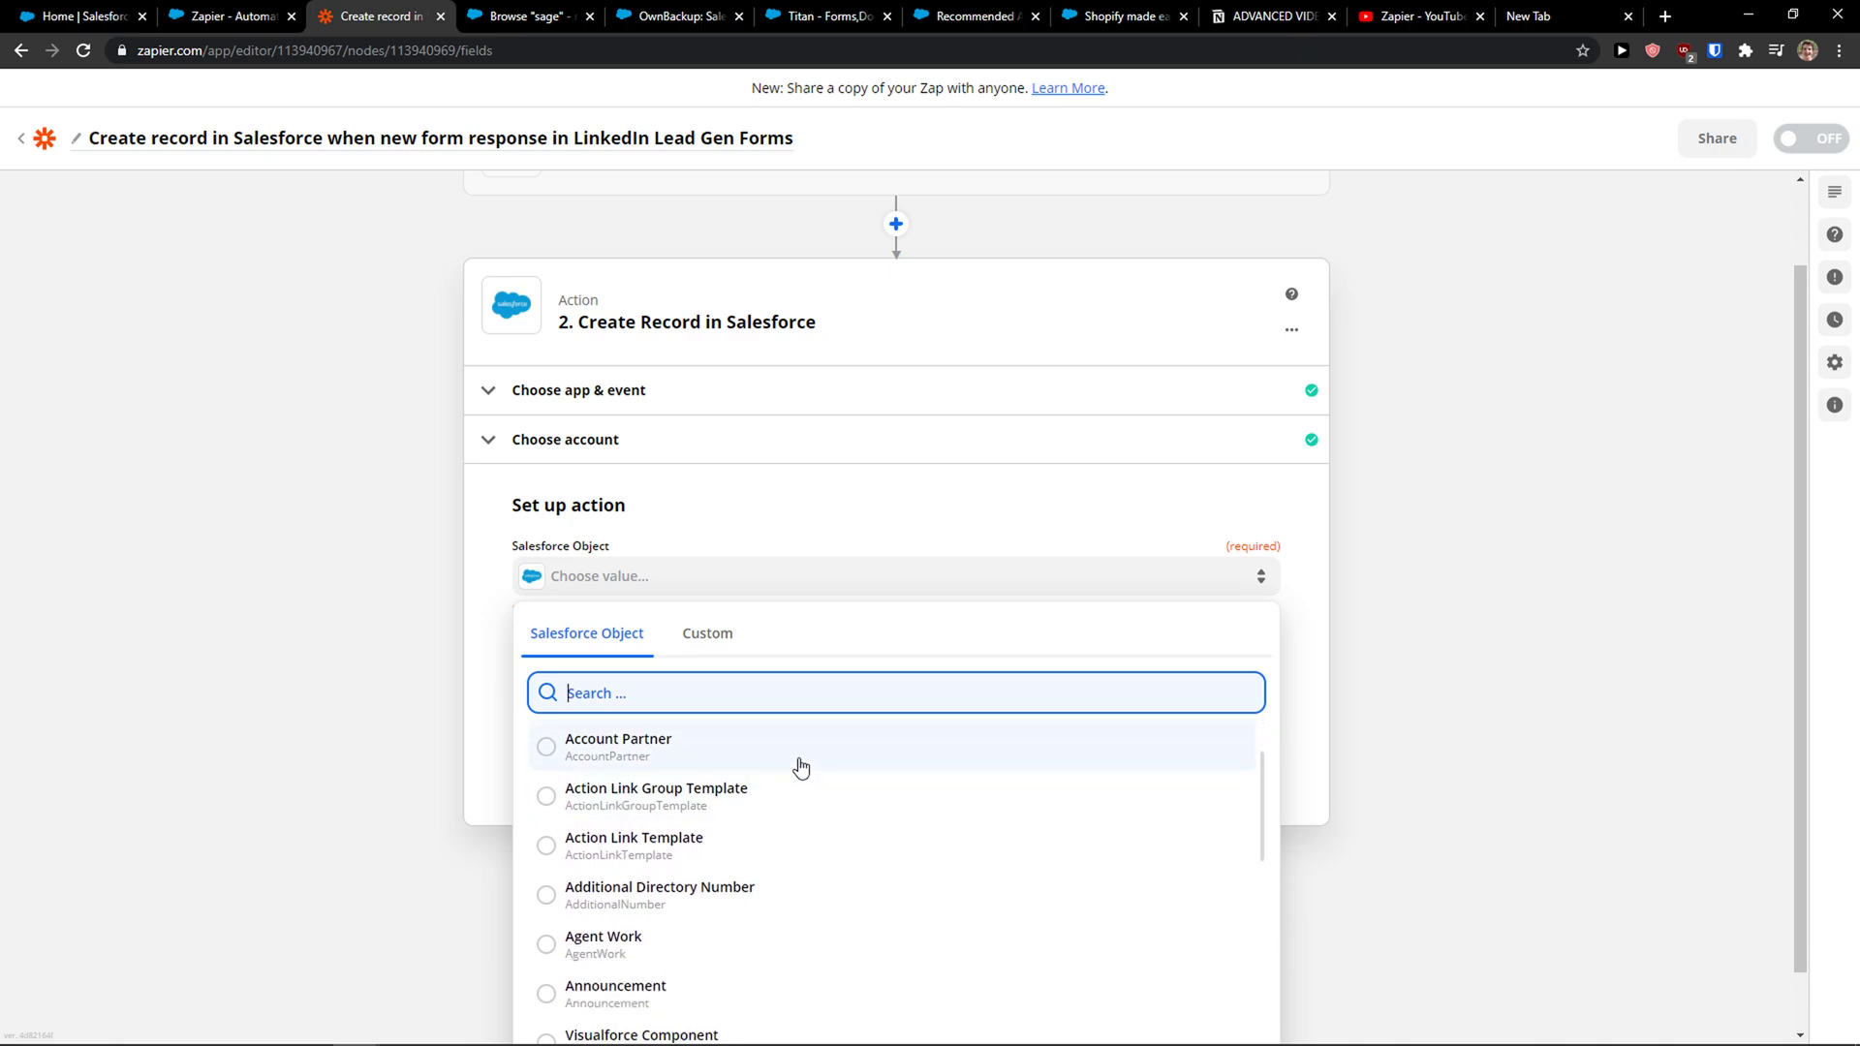
scroll(763, 843, "down", 5)
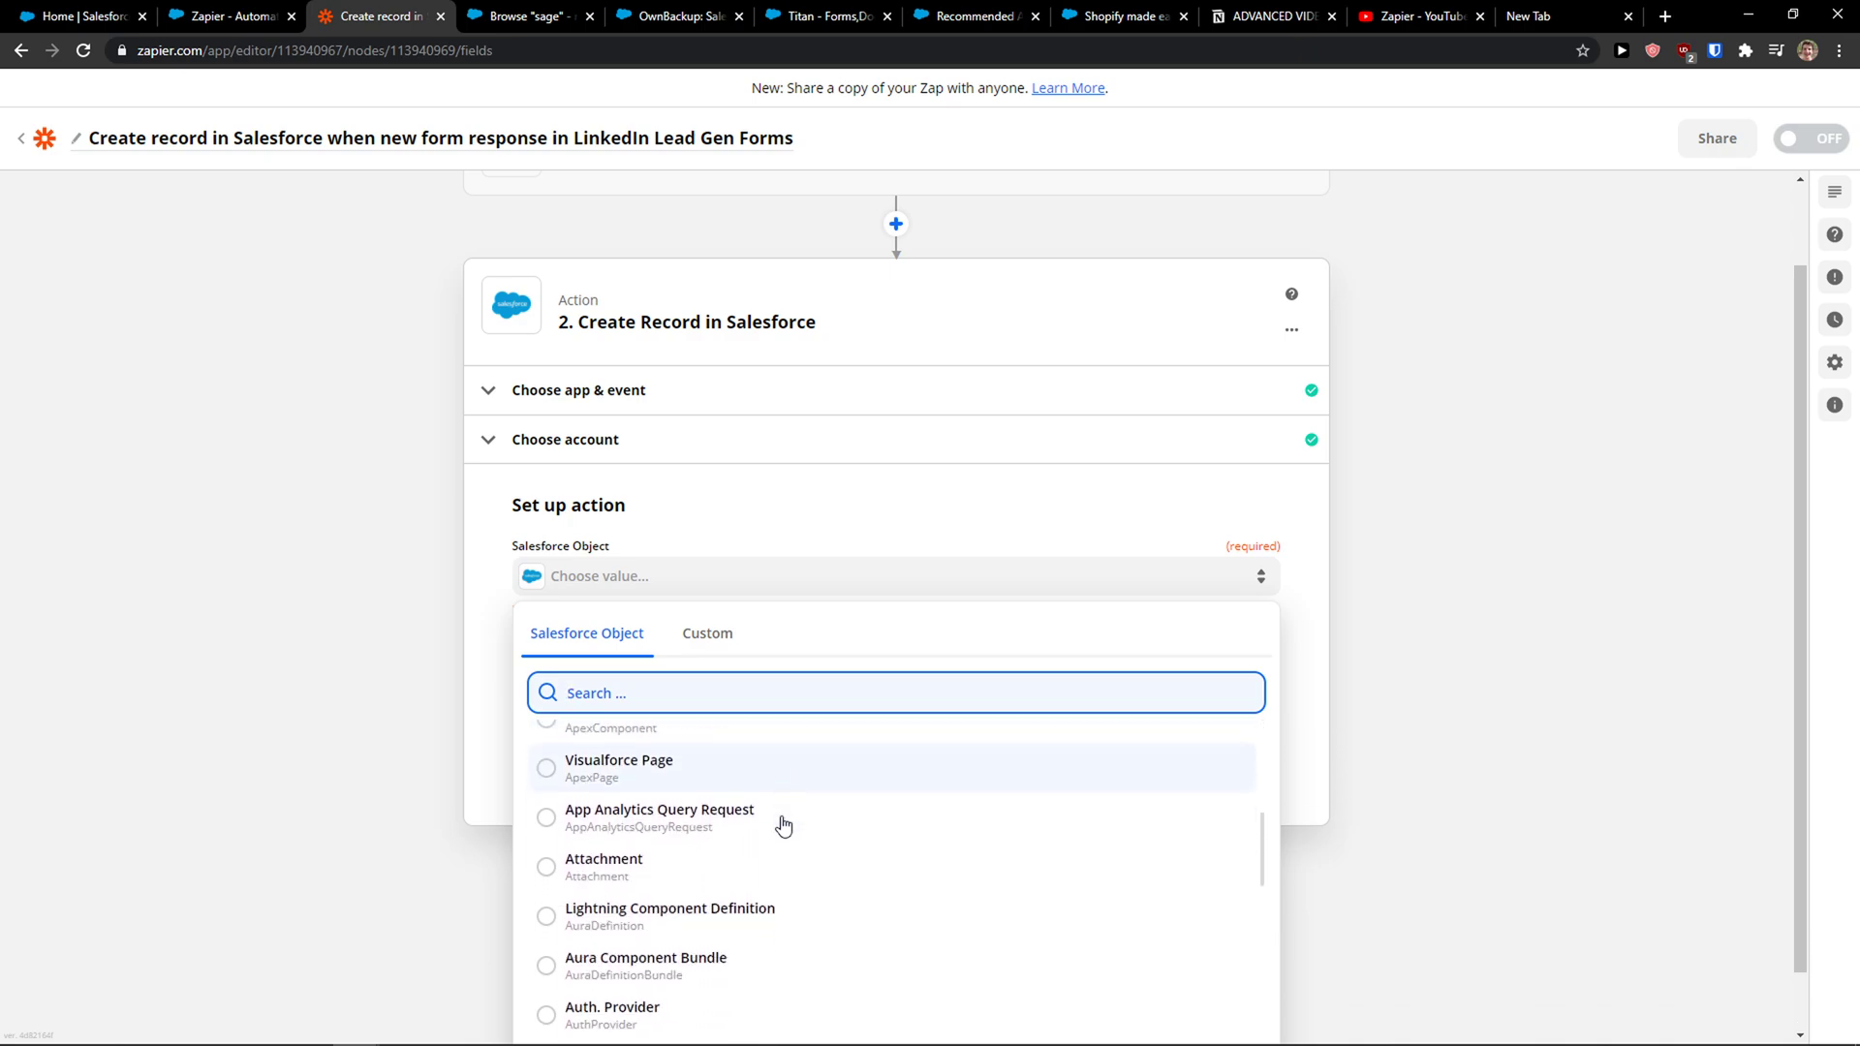
scroll(755, 831, "up", 10)
left_click(698, 758)
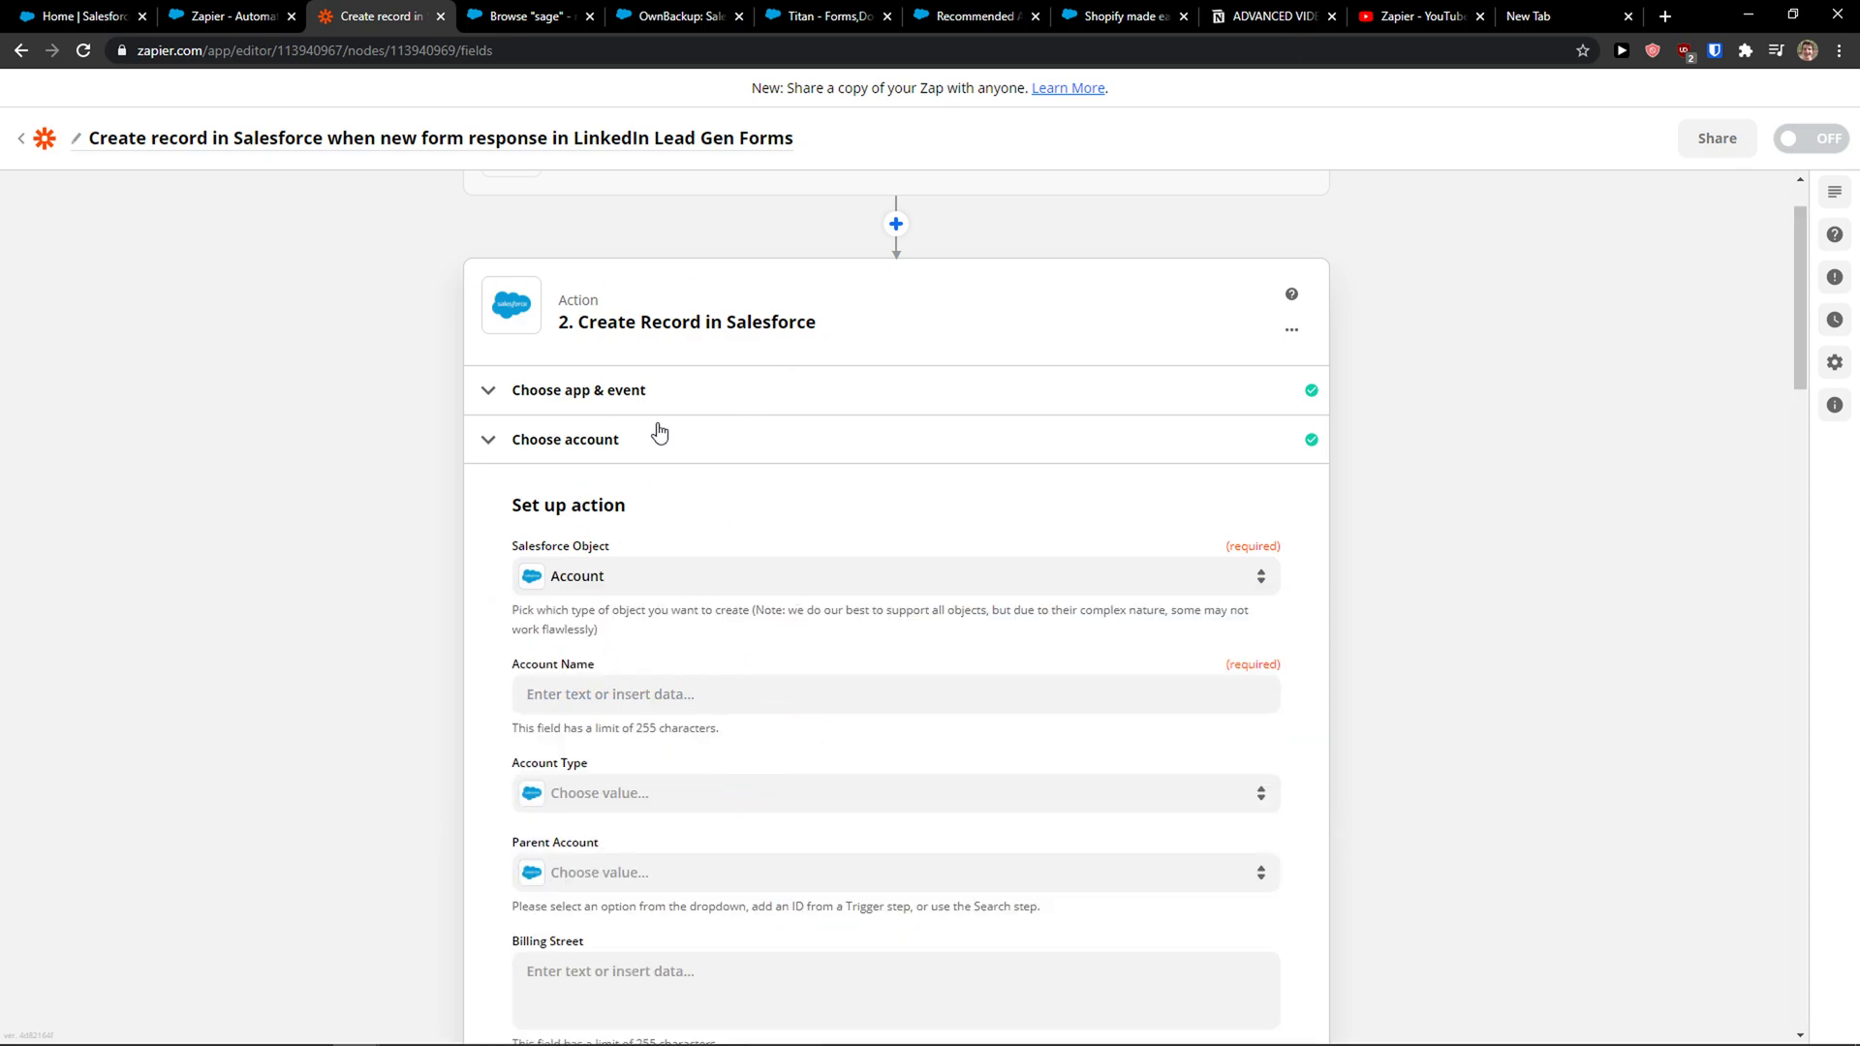
scroll(639, 465, "down", 1)
scroll(599, 536, "down", 1)
- Map Account Name to the LinkedIn form's 1. Questions 1 answer, leaving account type unset
left_click(595, 500)
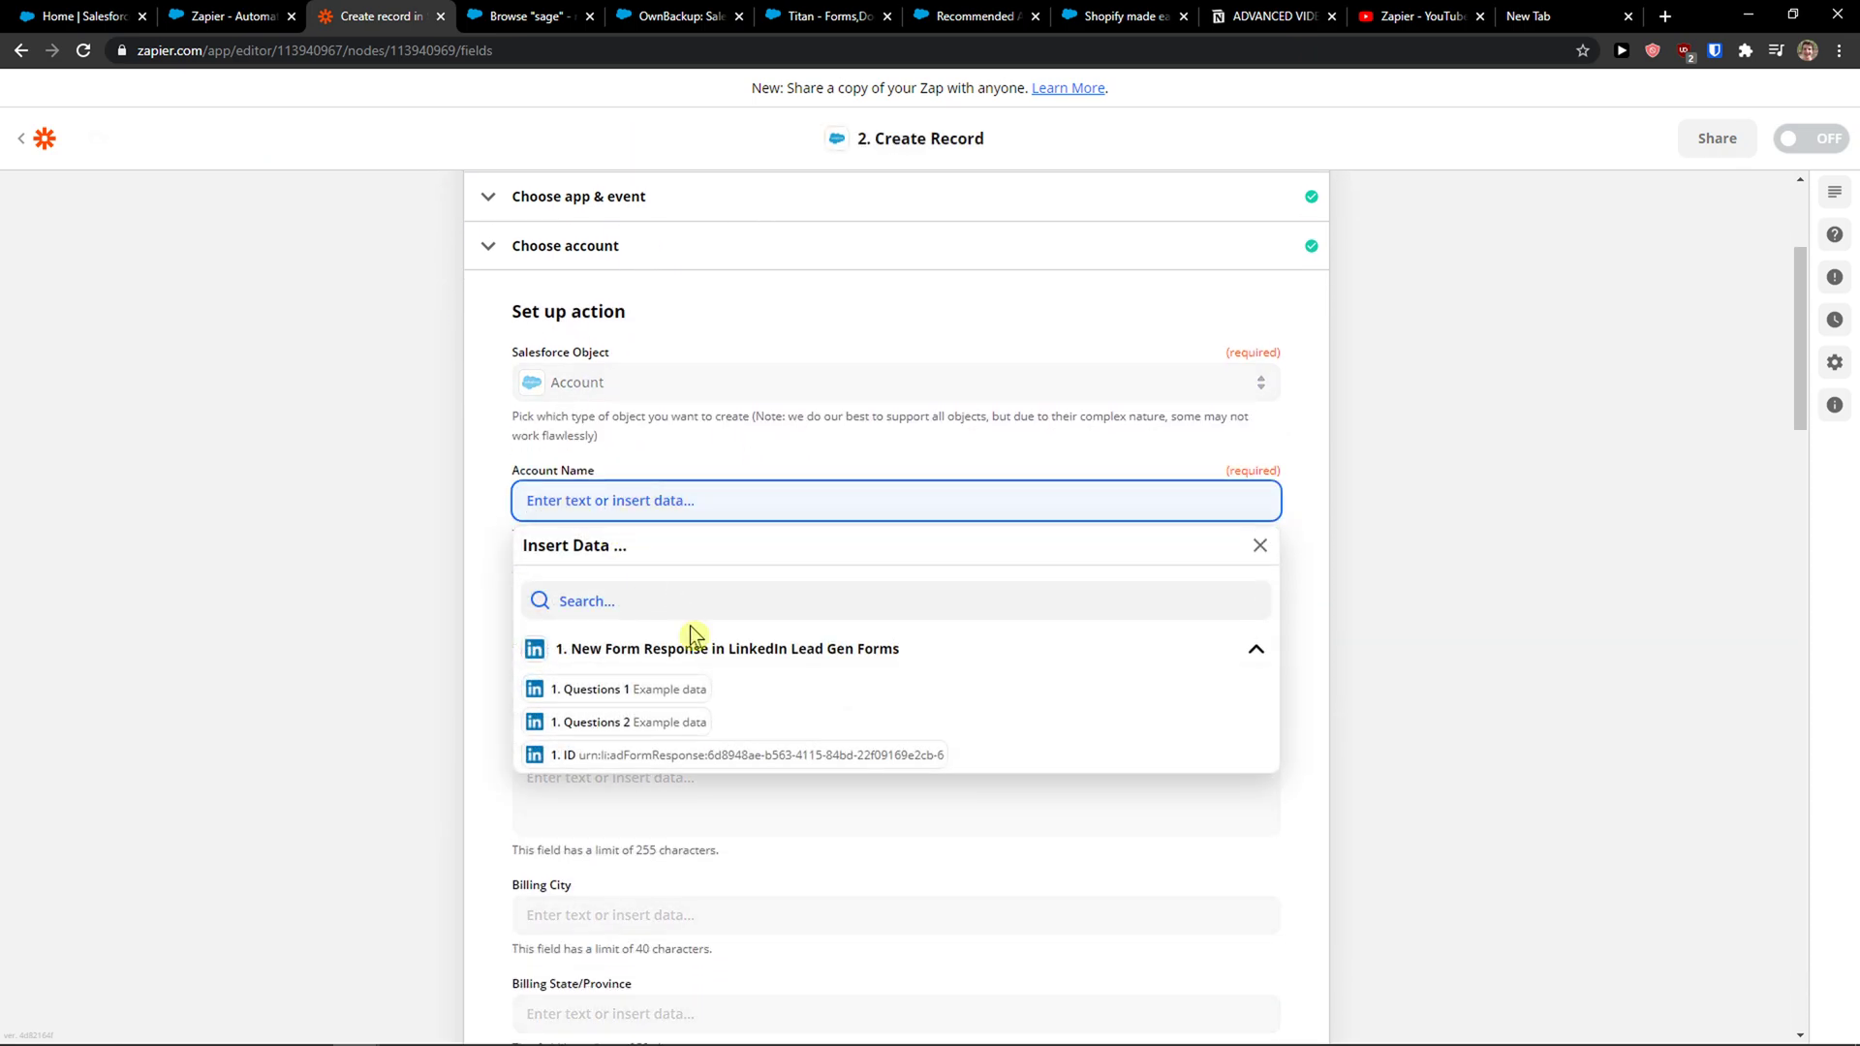
left_click(601, 696)
left_click(398, 553)
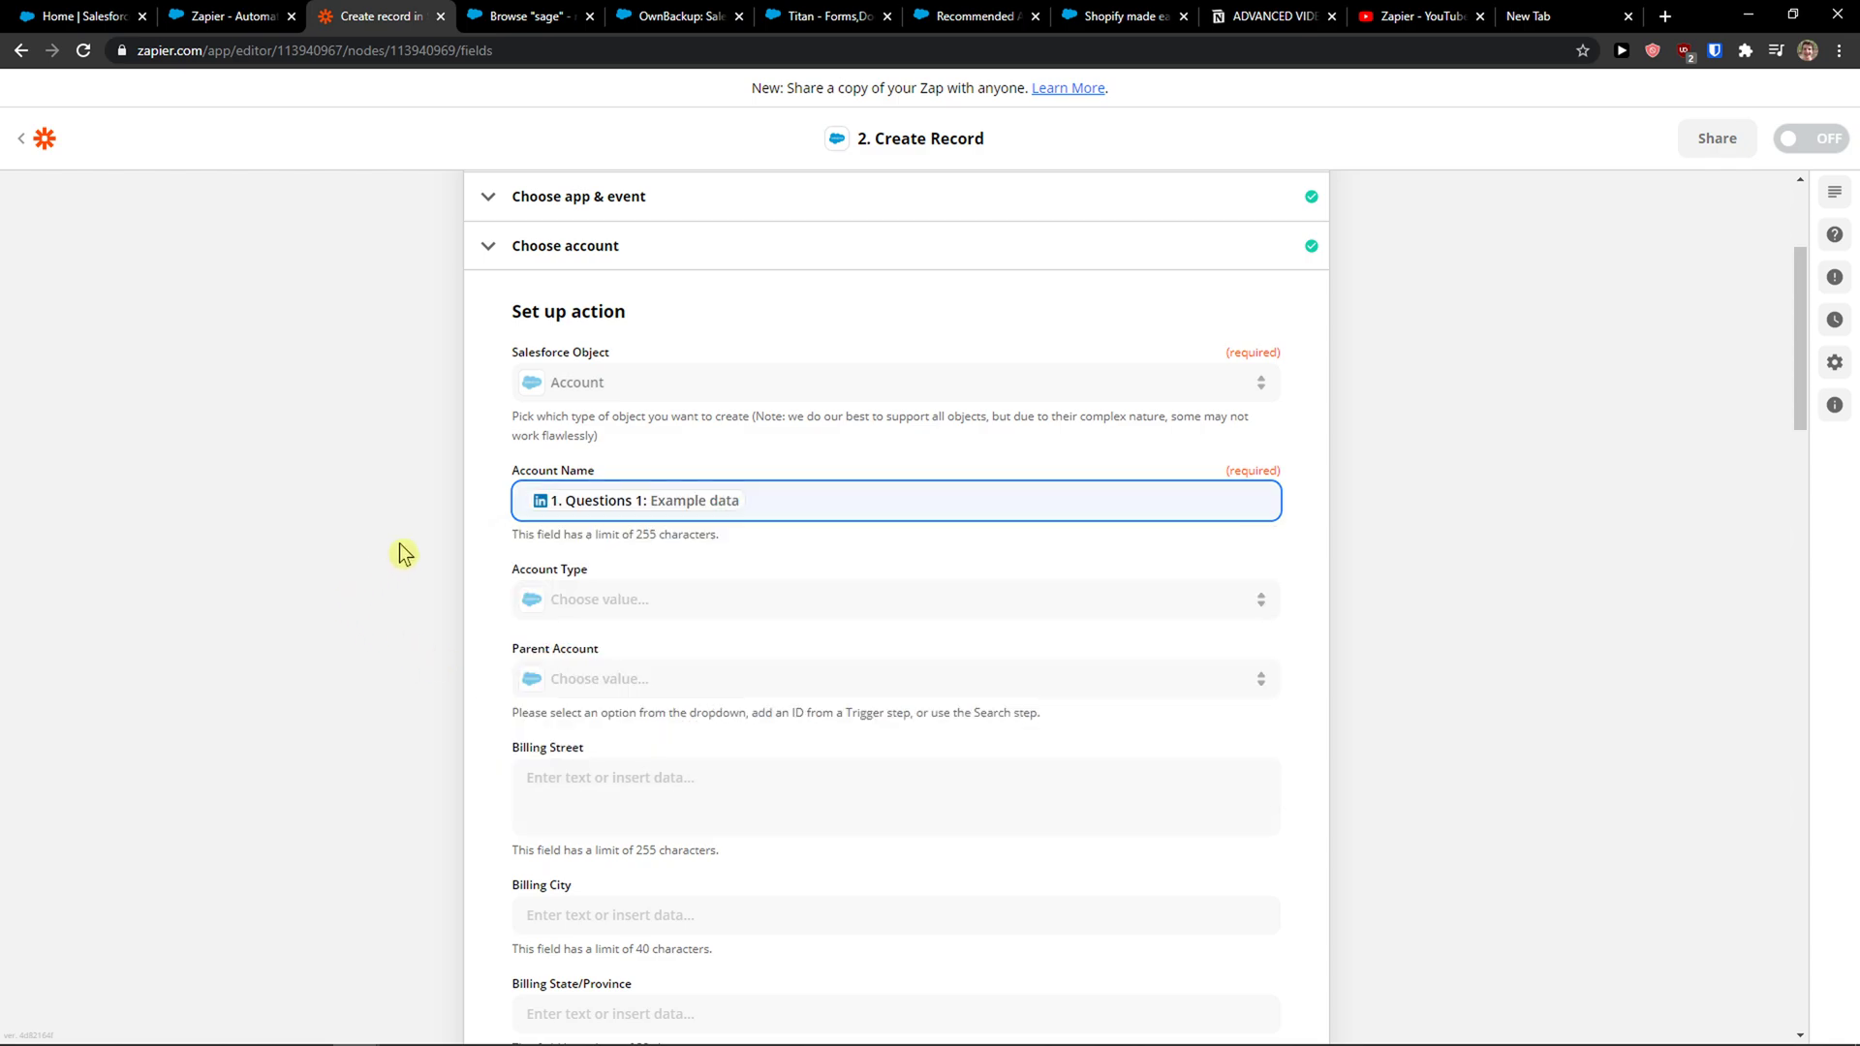
left_click(659, 601)
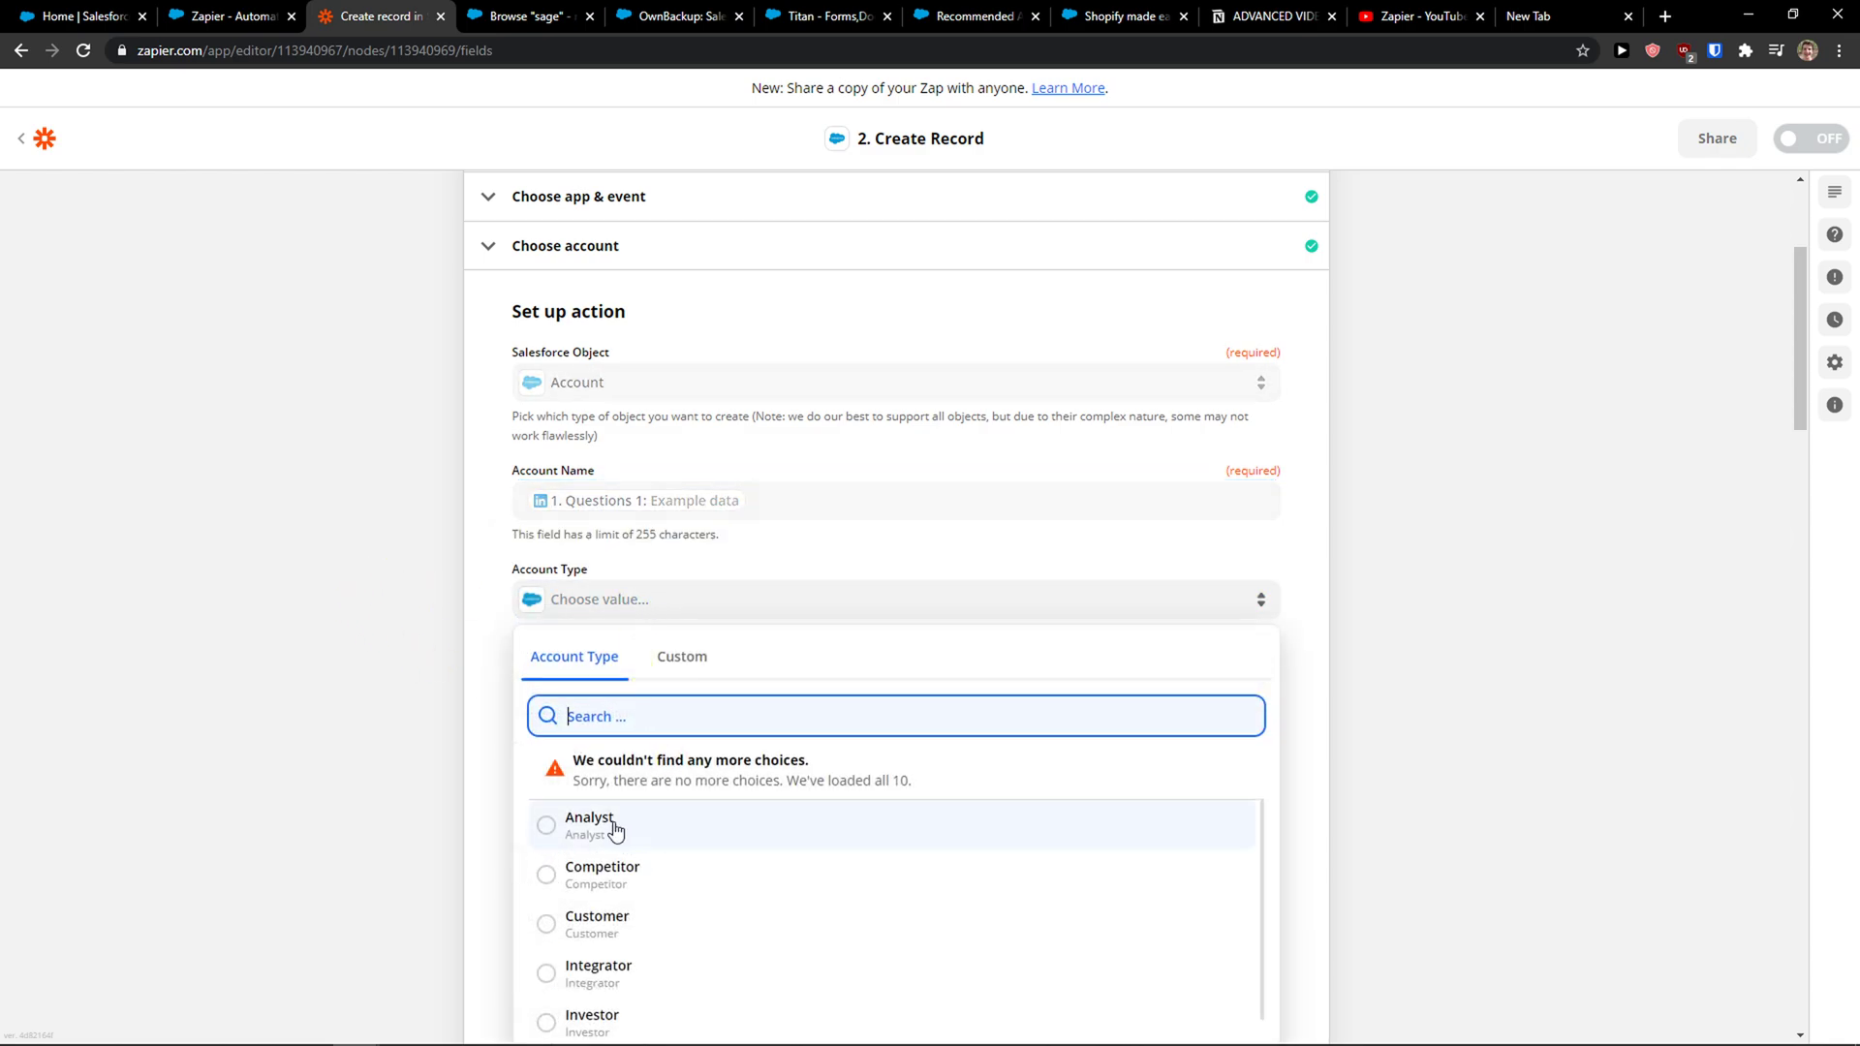
scroll(620, 853, "down", 3)
scroll(620, 843, "up", 1)
left_click(473, 770)
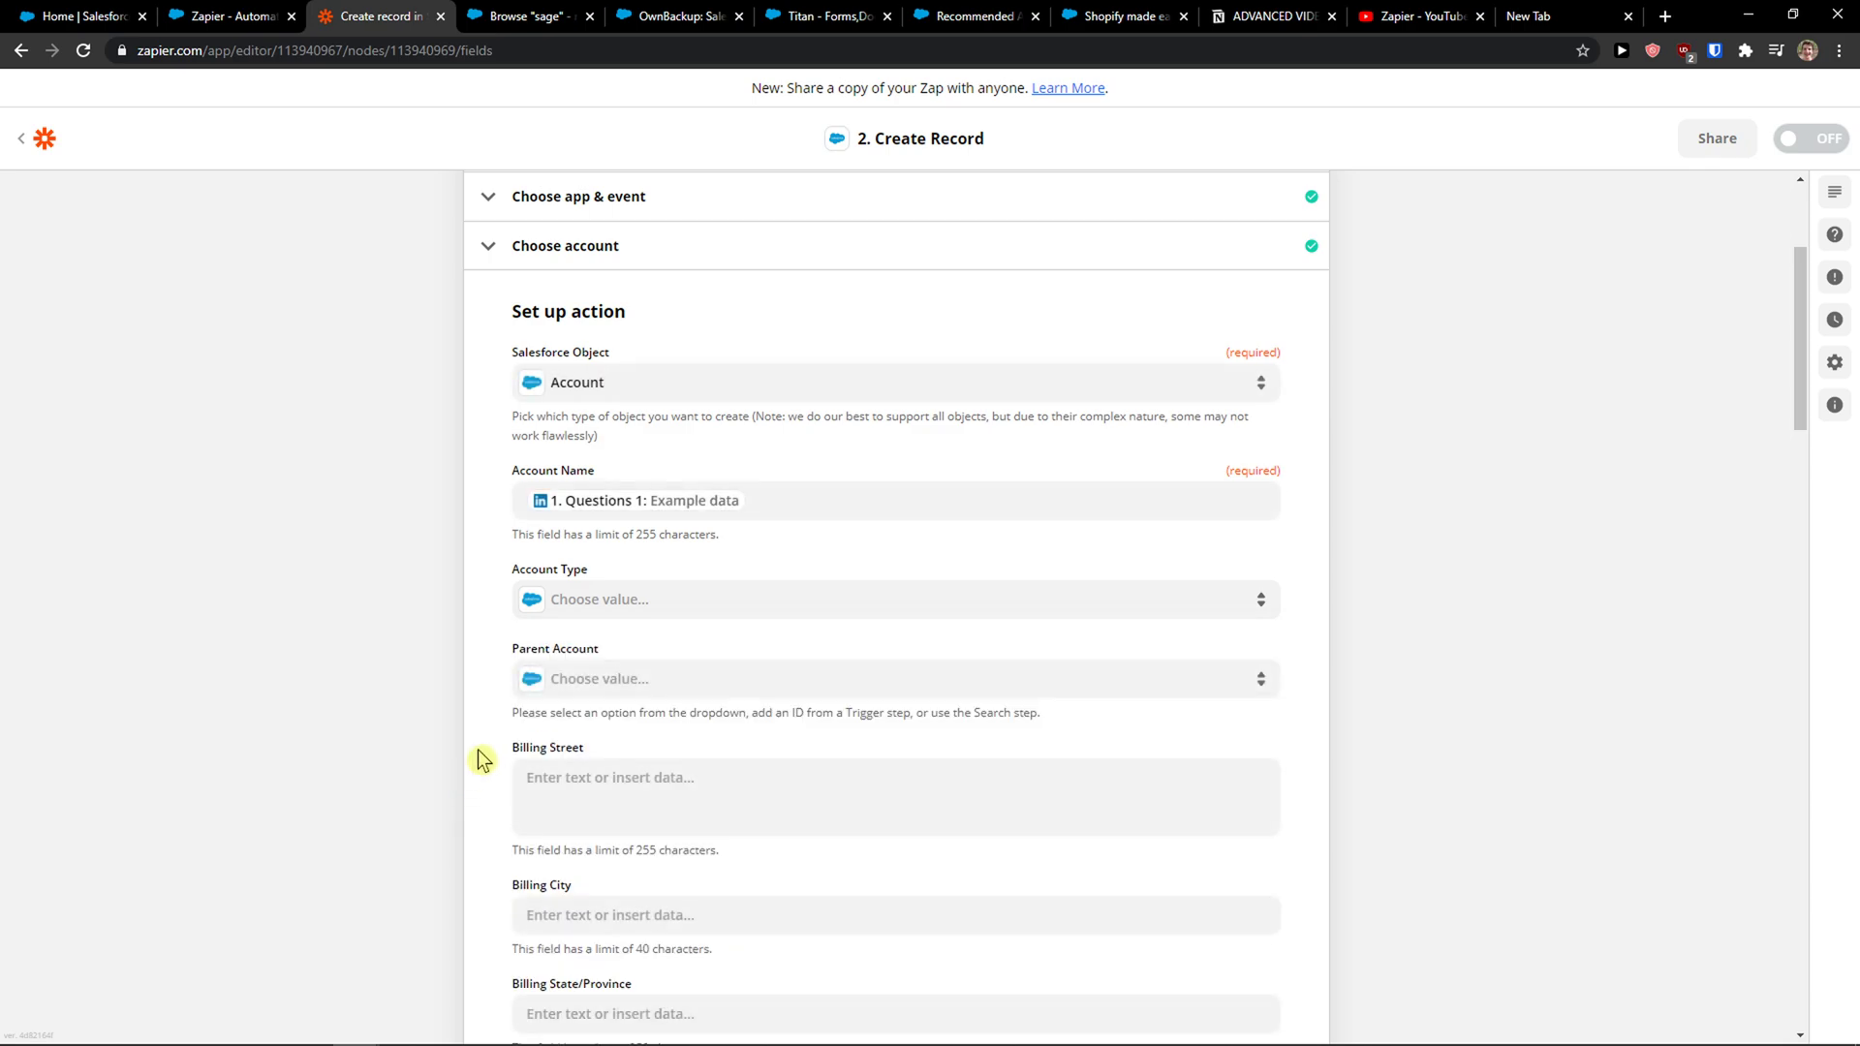
scroll(620, 620, "down", 1)
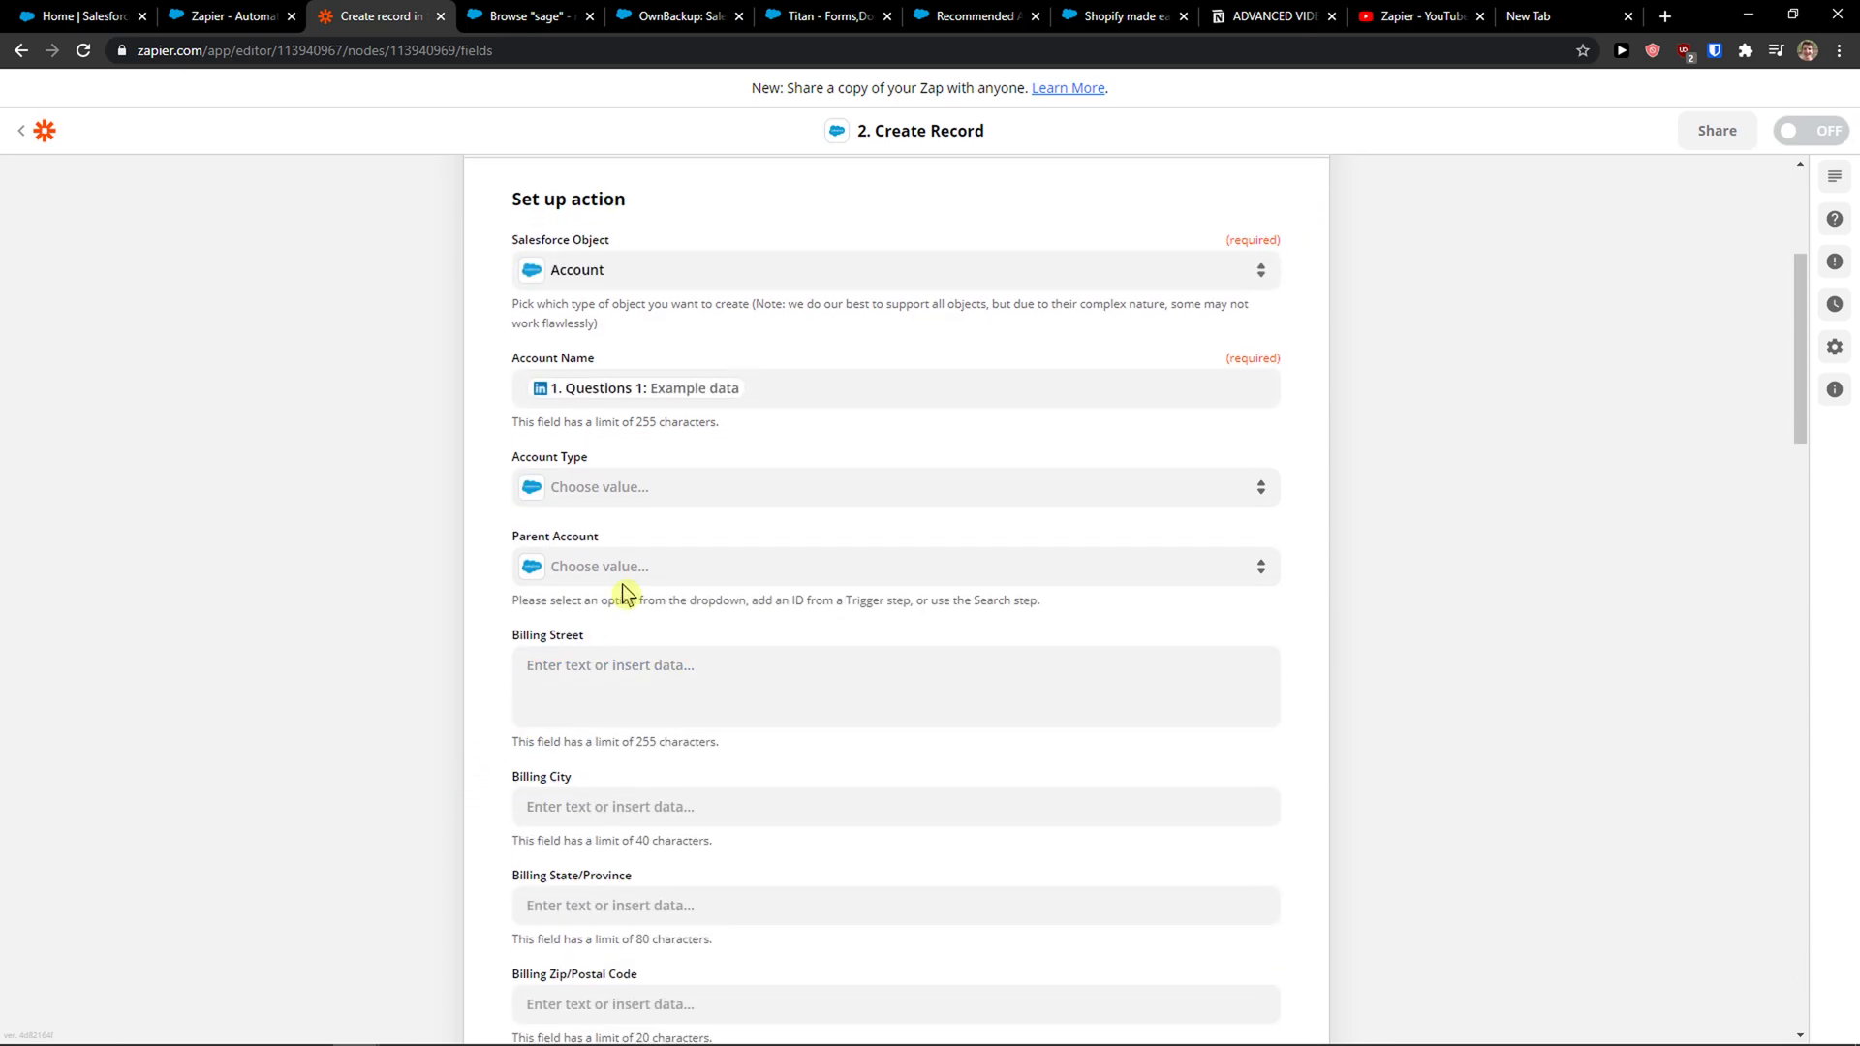
- Map Billing Street to the 1. Questions 2 answer and scroll down to continue
left_click(689, 666)
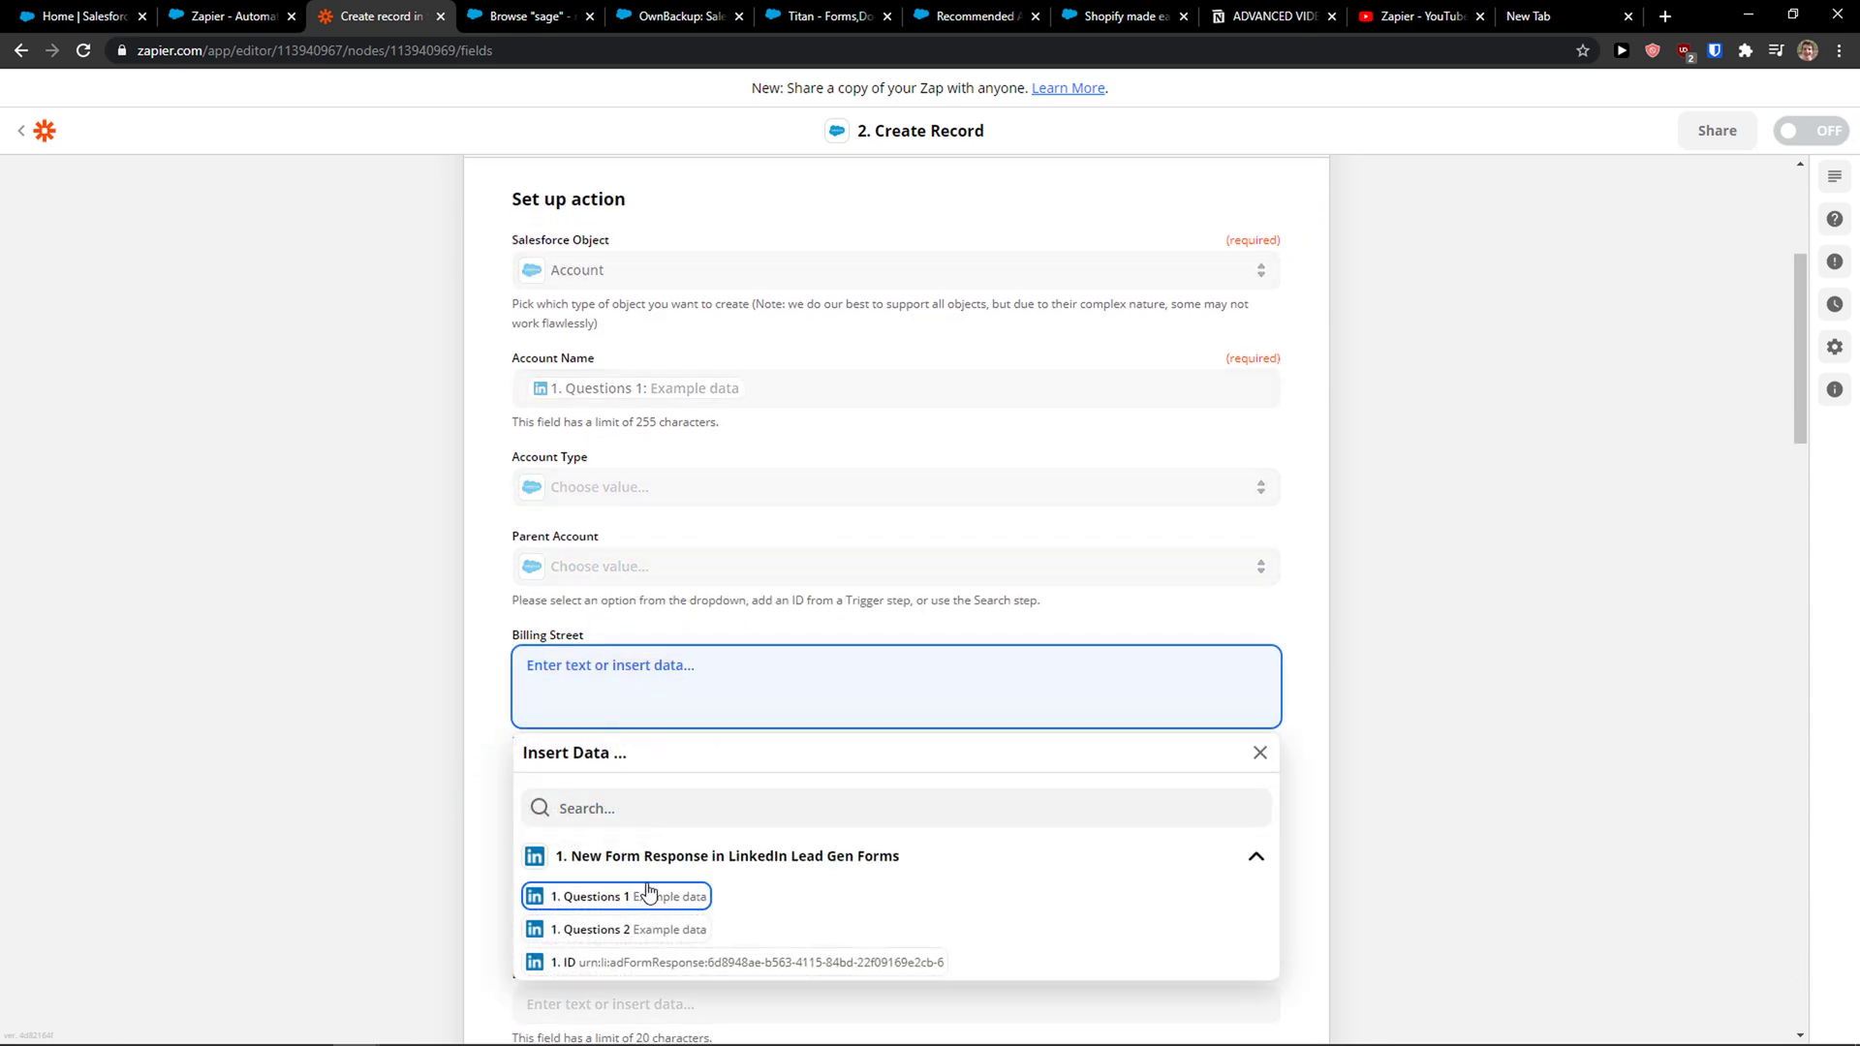
key("Escape")
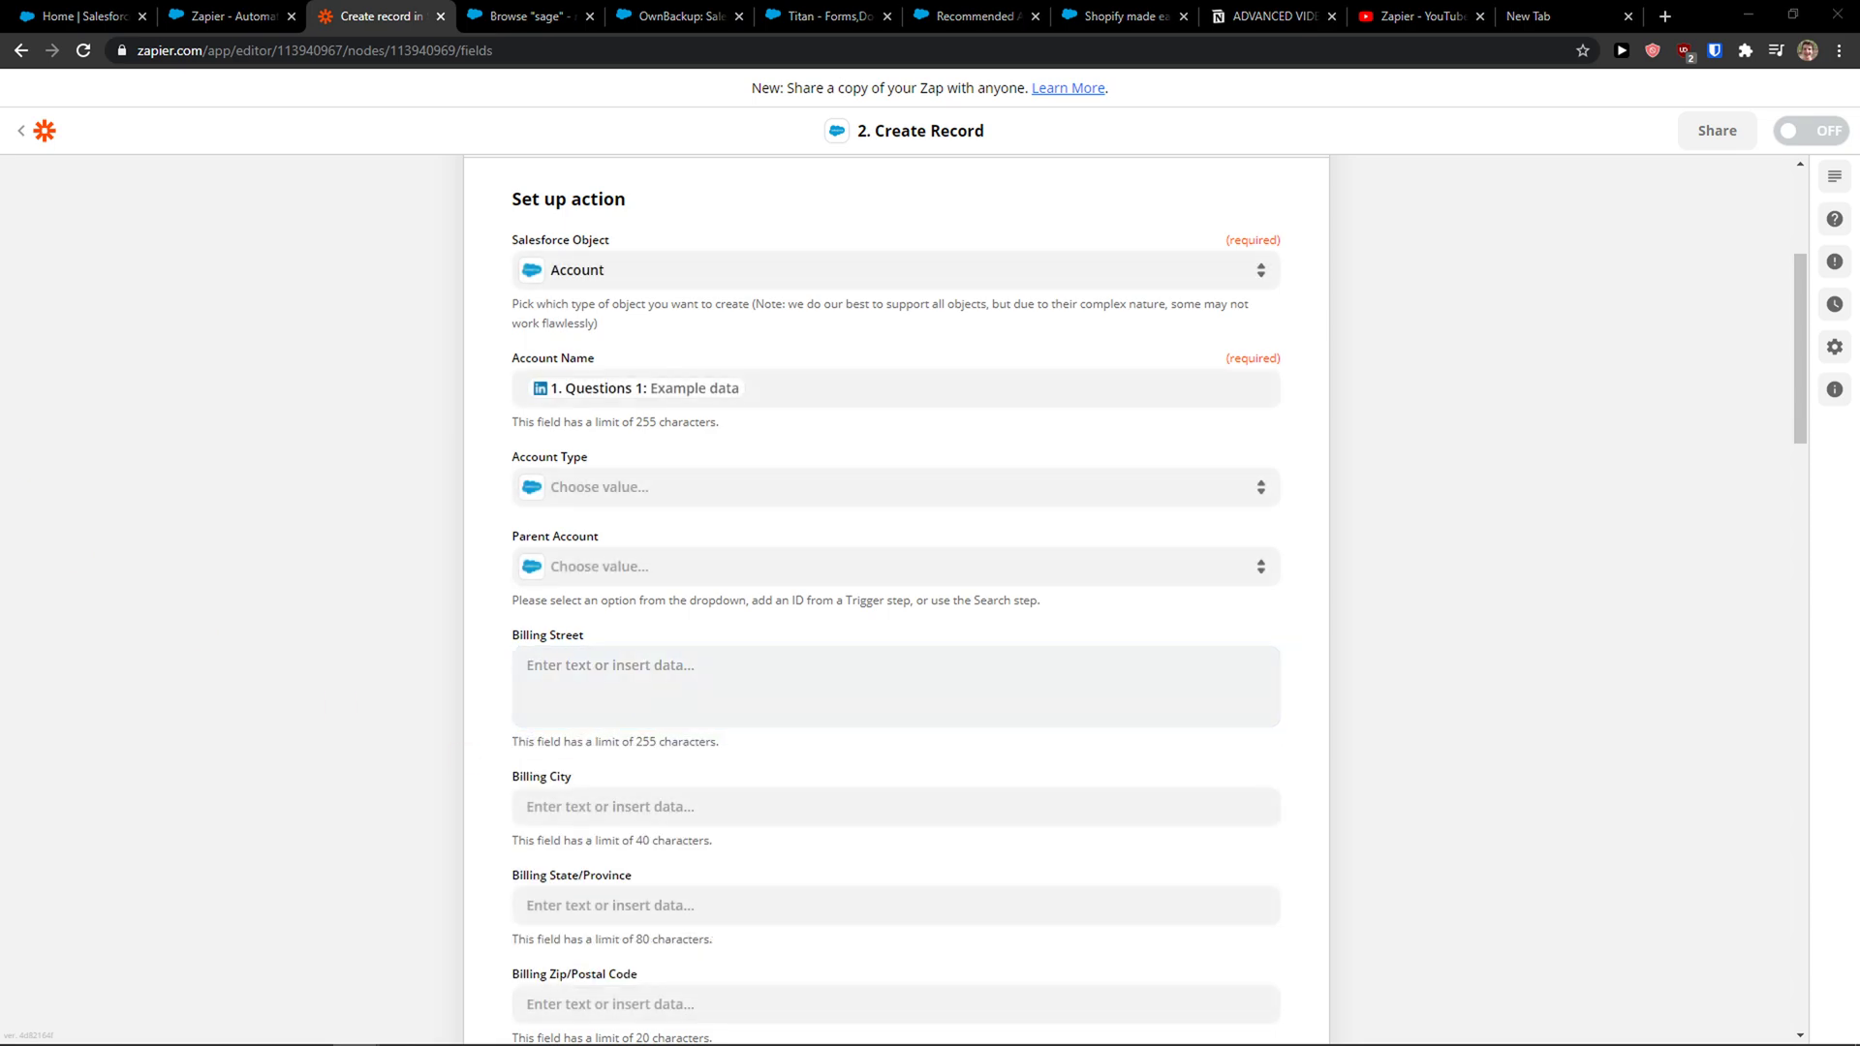
scroll(696, 664, "down", 3)
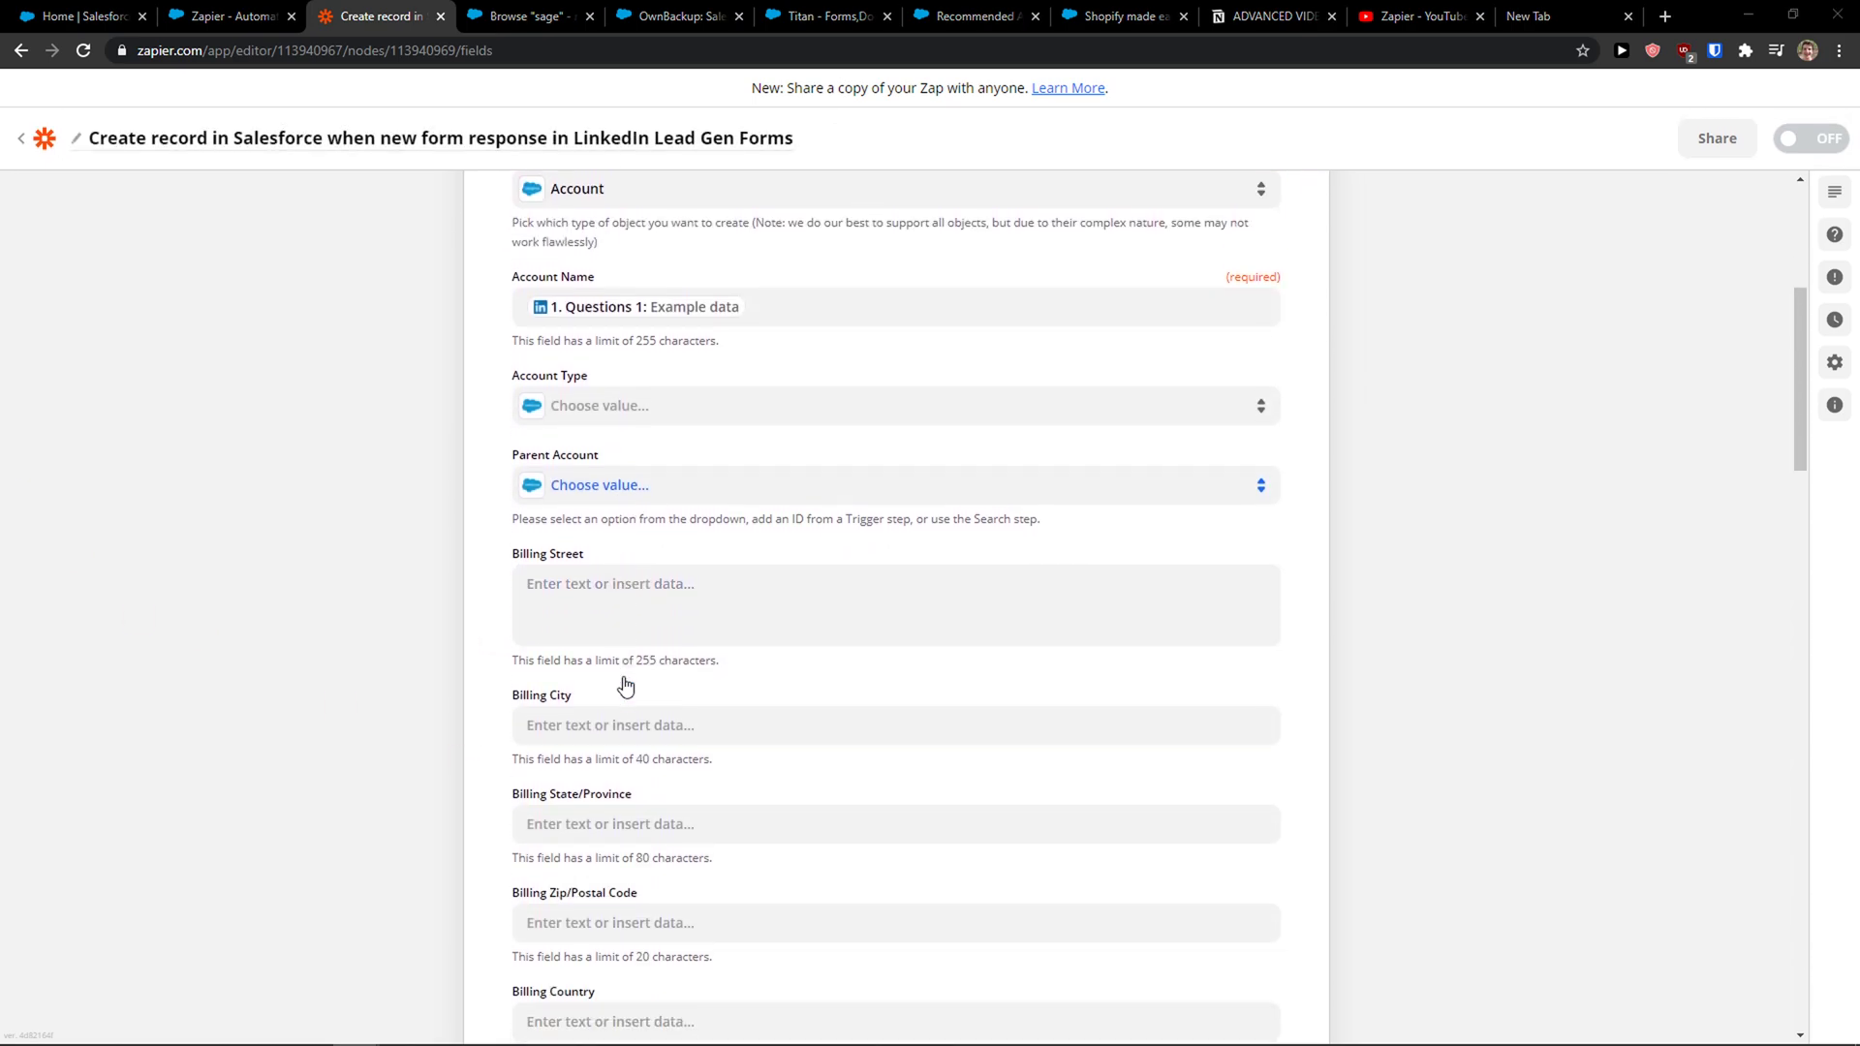
left_click(694, 632)
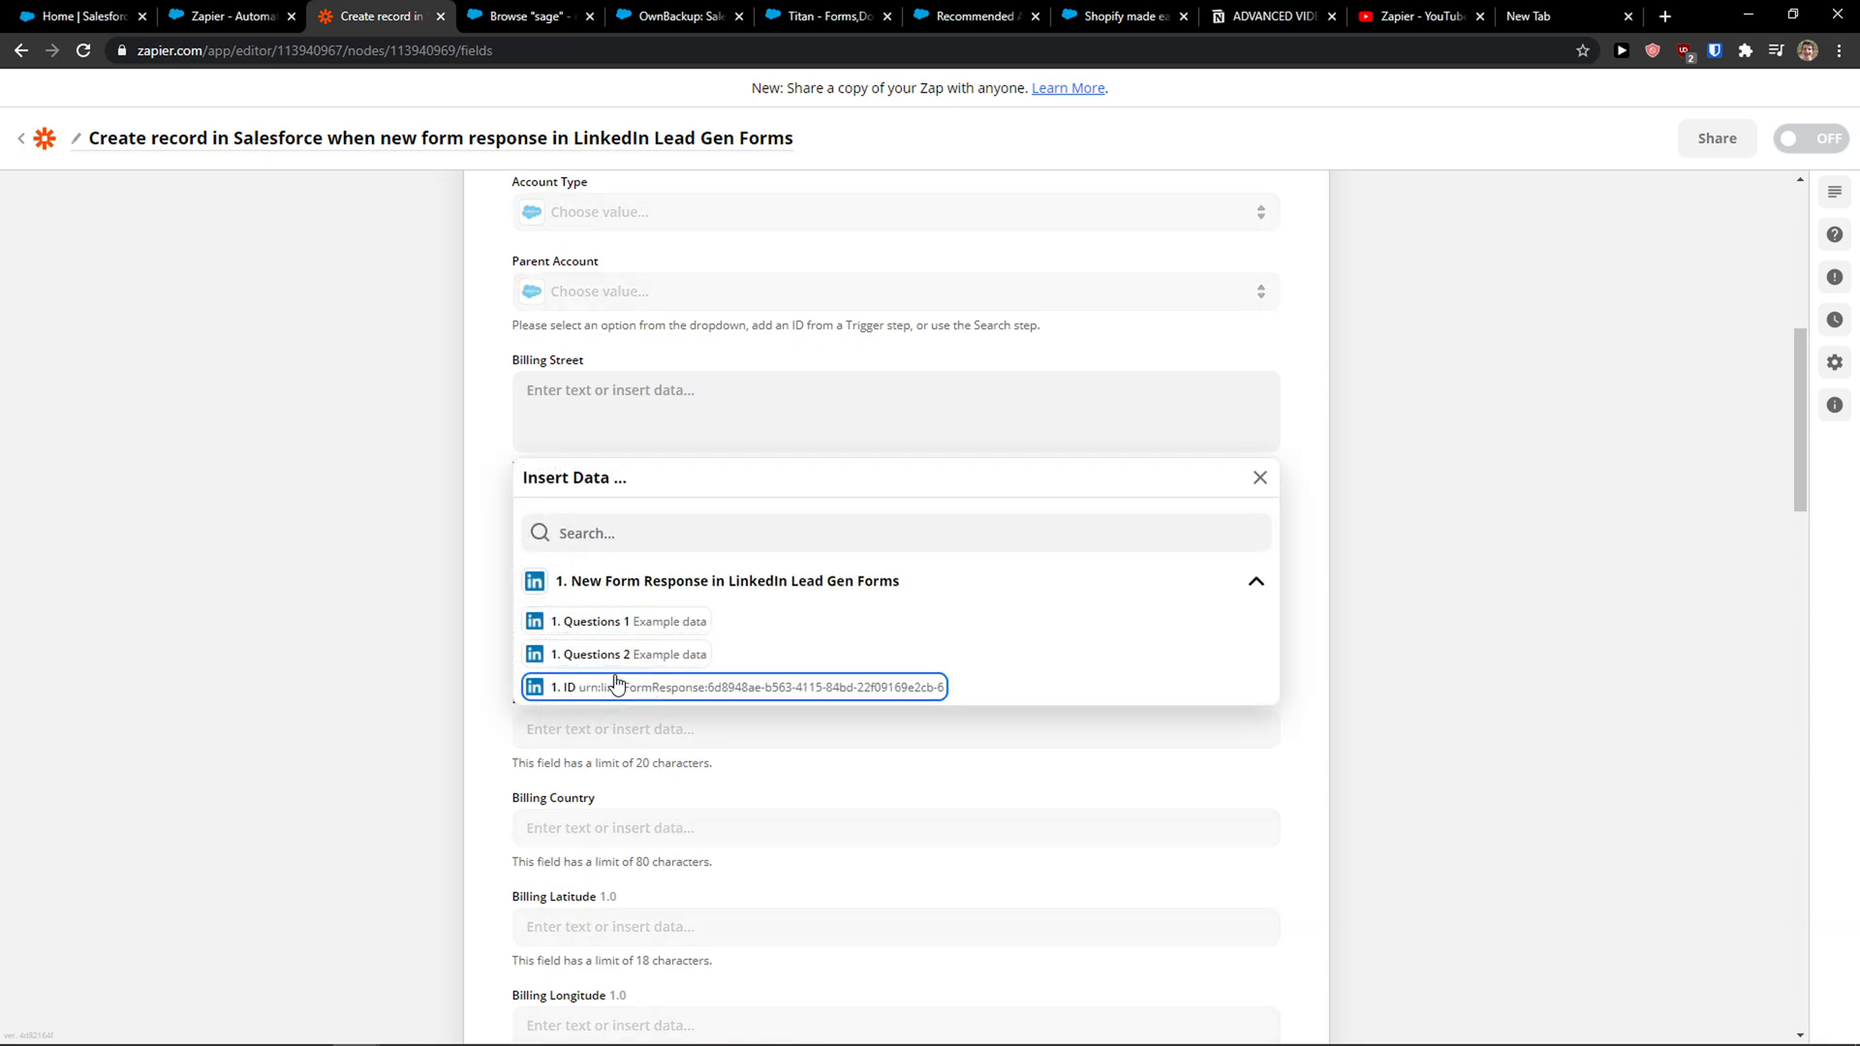
left_click(415, 652)
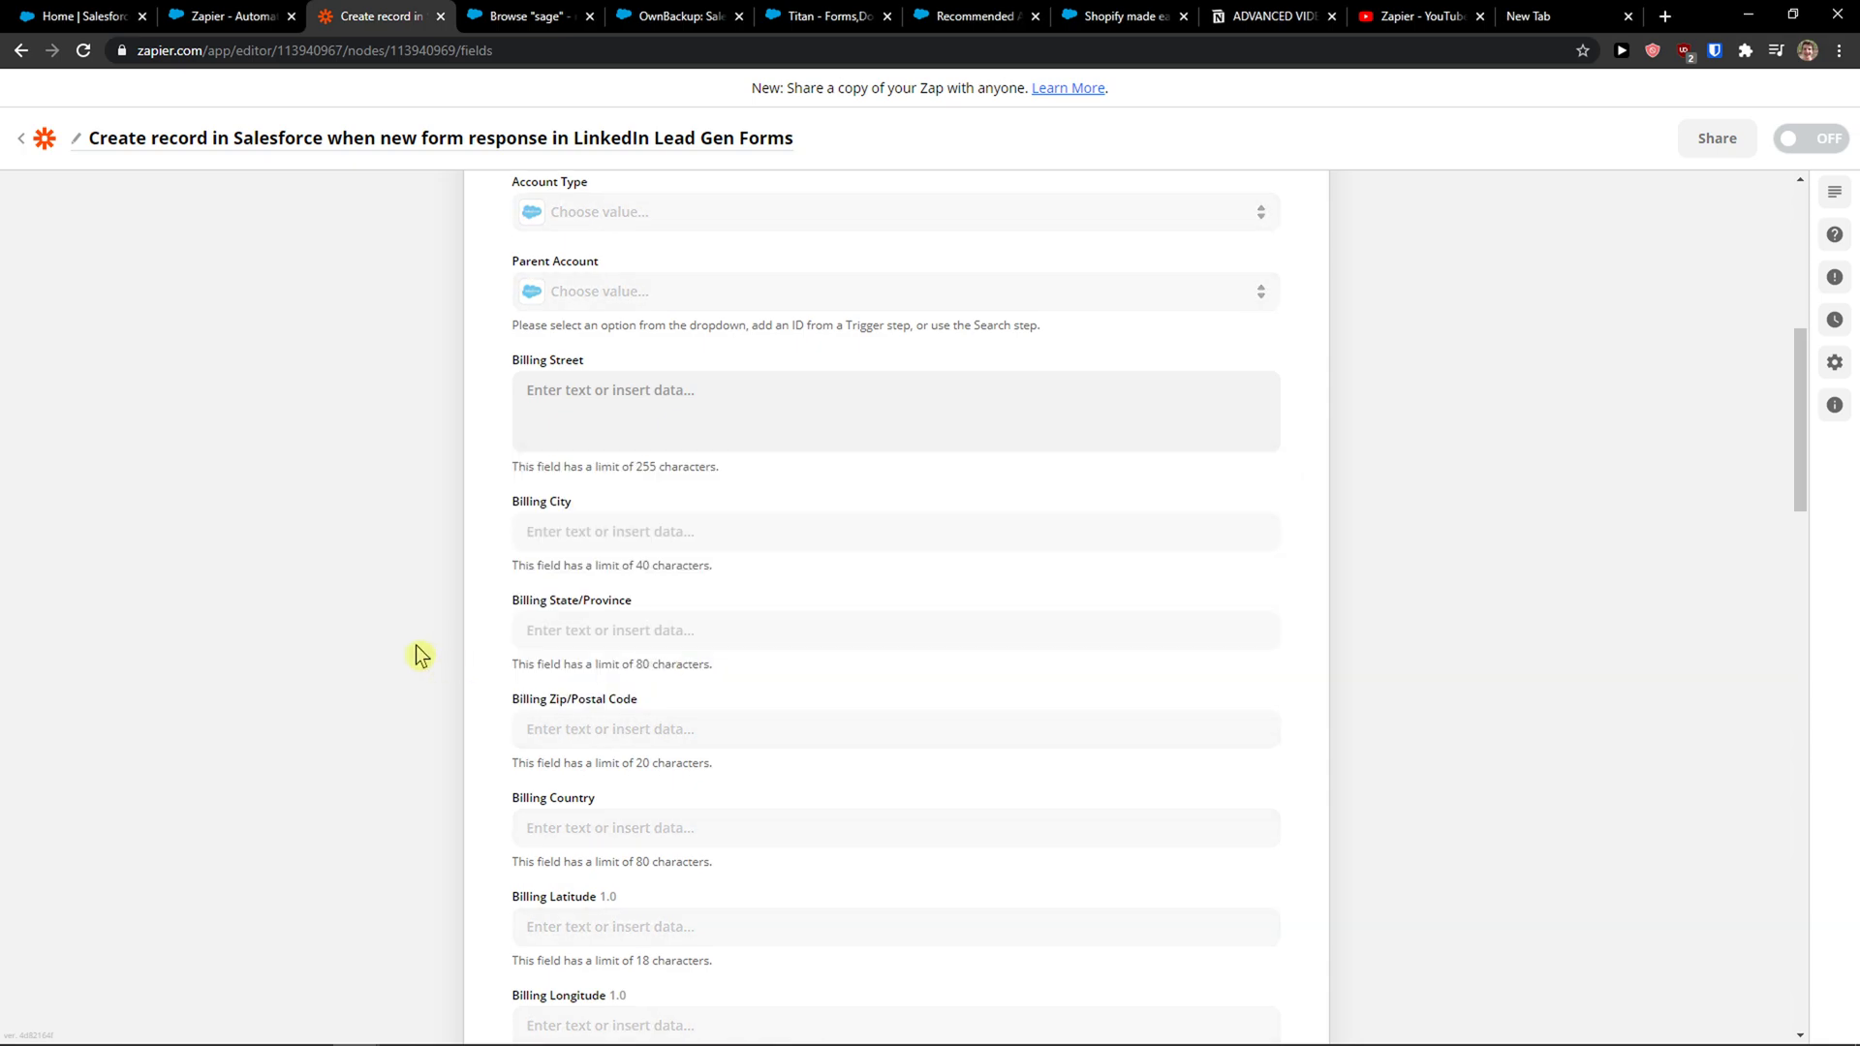
left_click(668, 424)
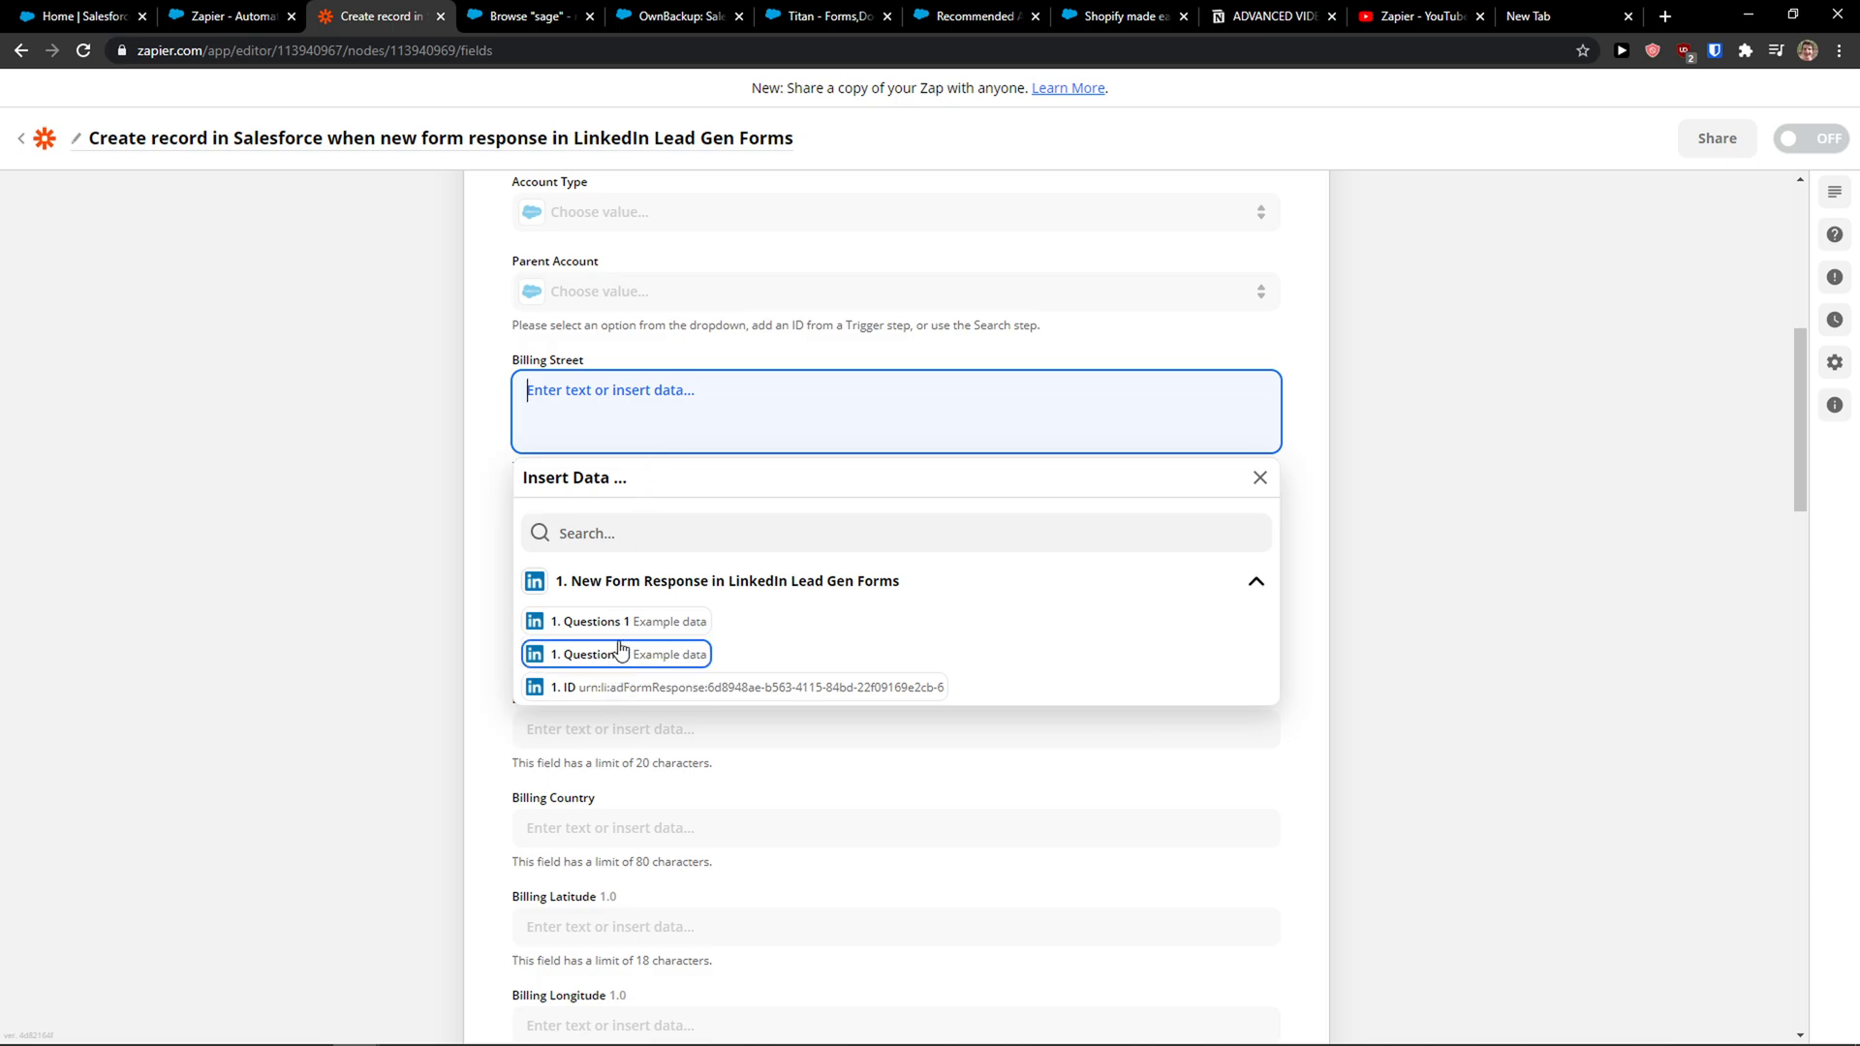
left_click(627, 651)
left_click(477, 504)
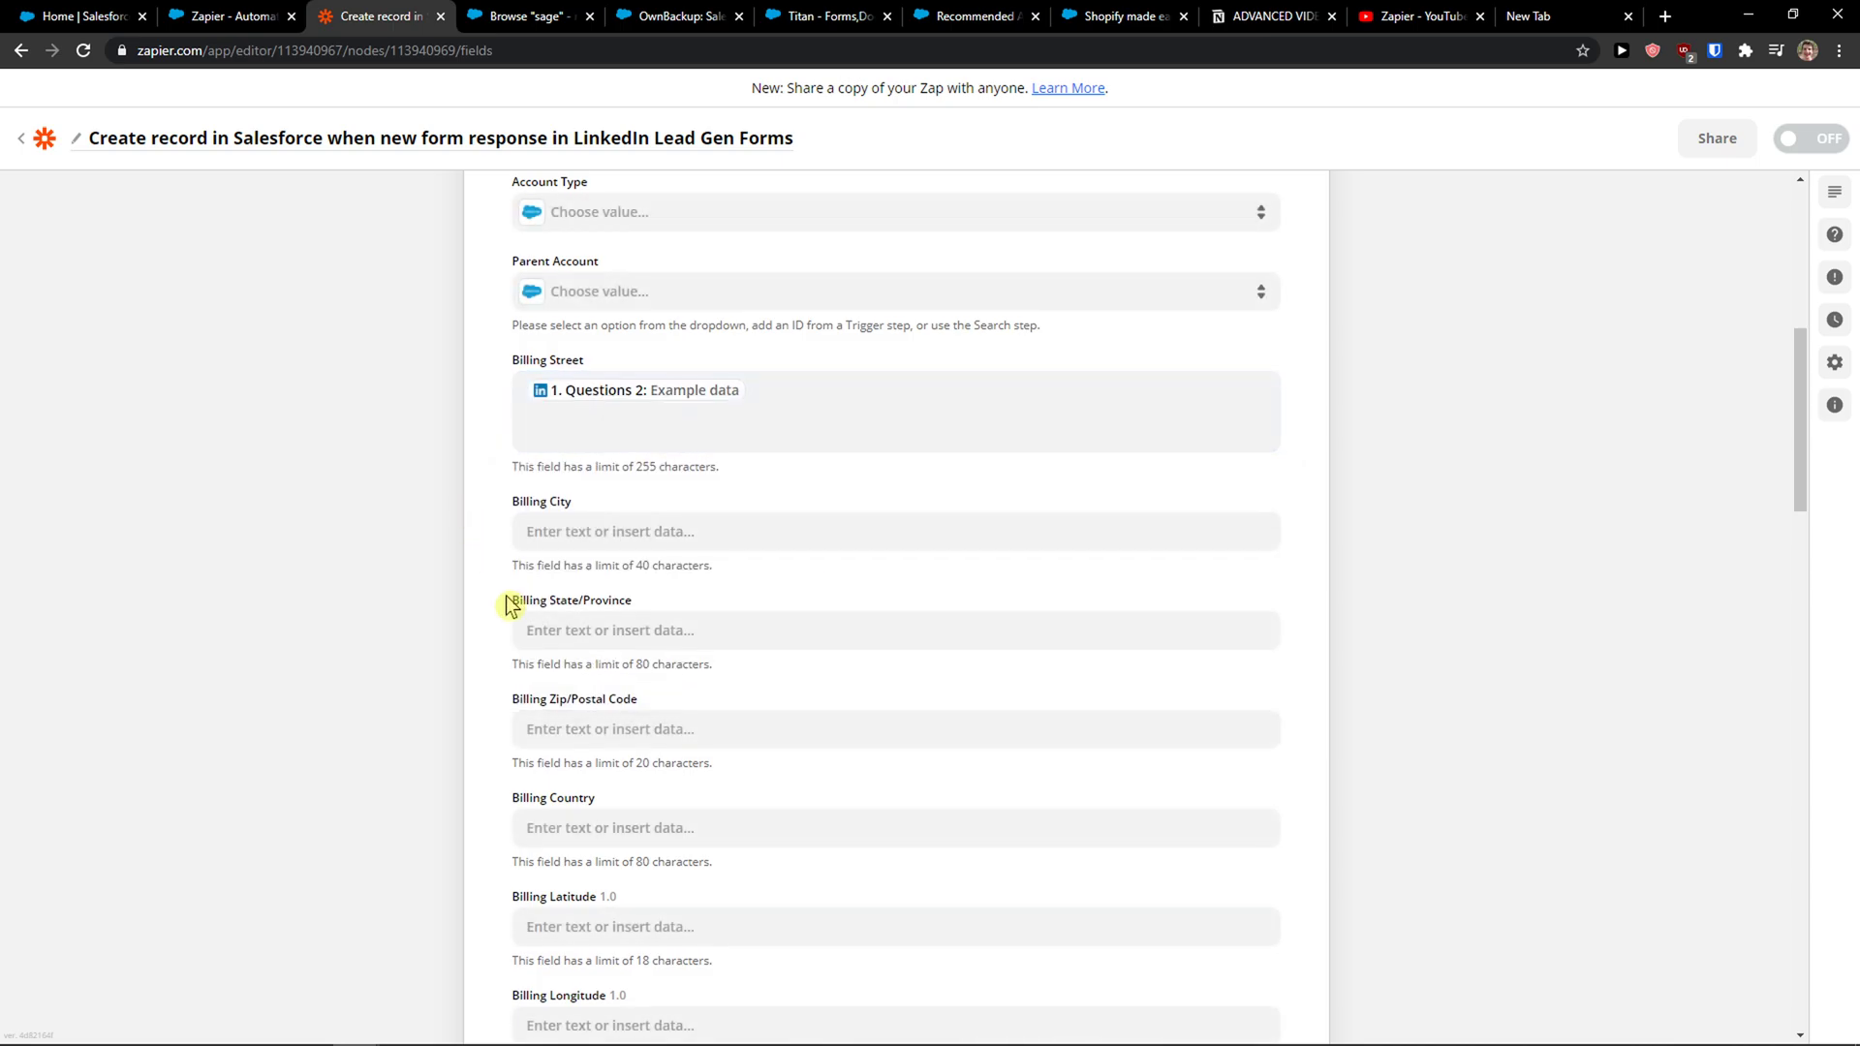
scroll(509, 596, "down", 3)
scroll(523, 593, "down", 15)
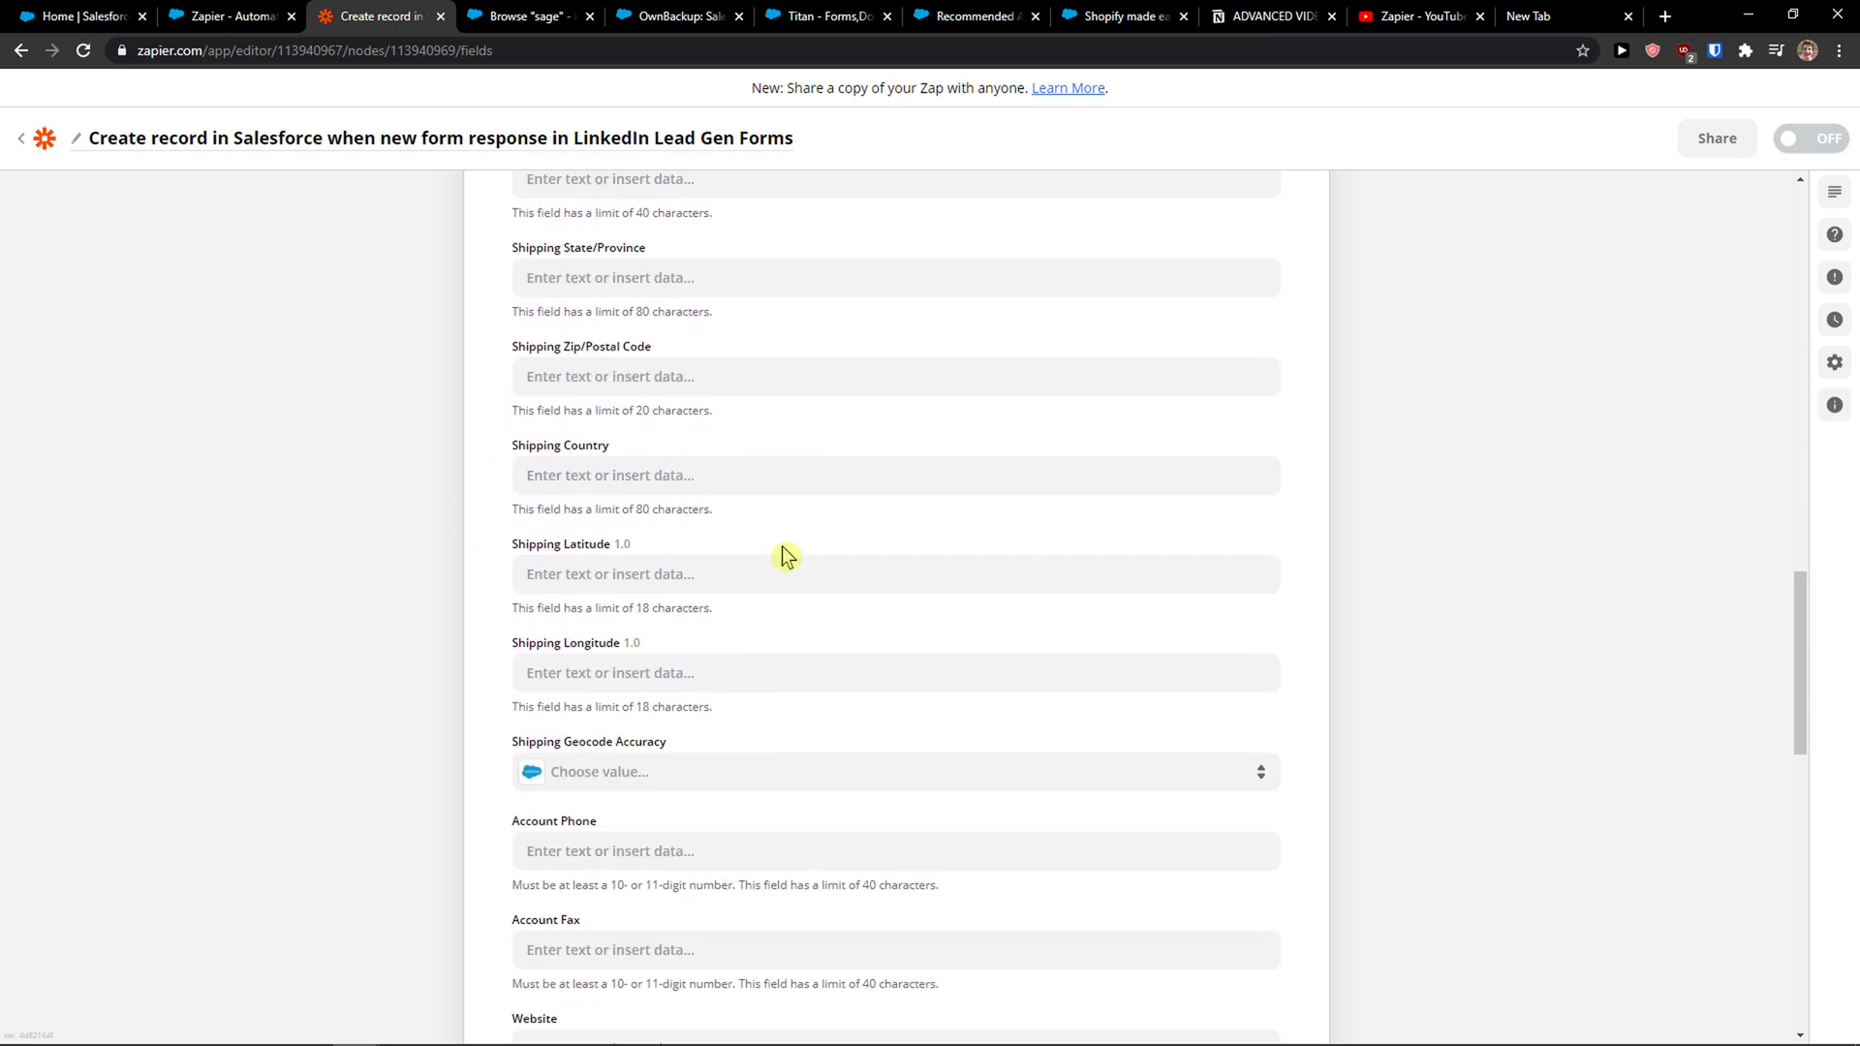
scroll(783, 554, "down", 8)
- Finish the Salesforce Create Account action setup and skip its test, leaving the zap off
left_click(866, 729)
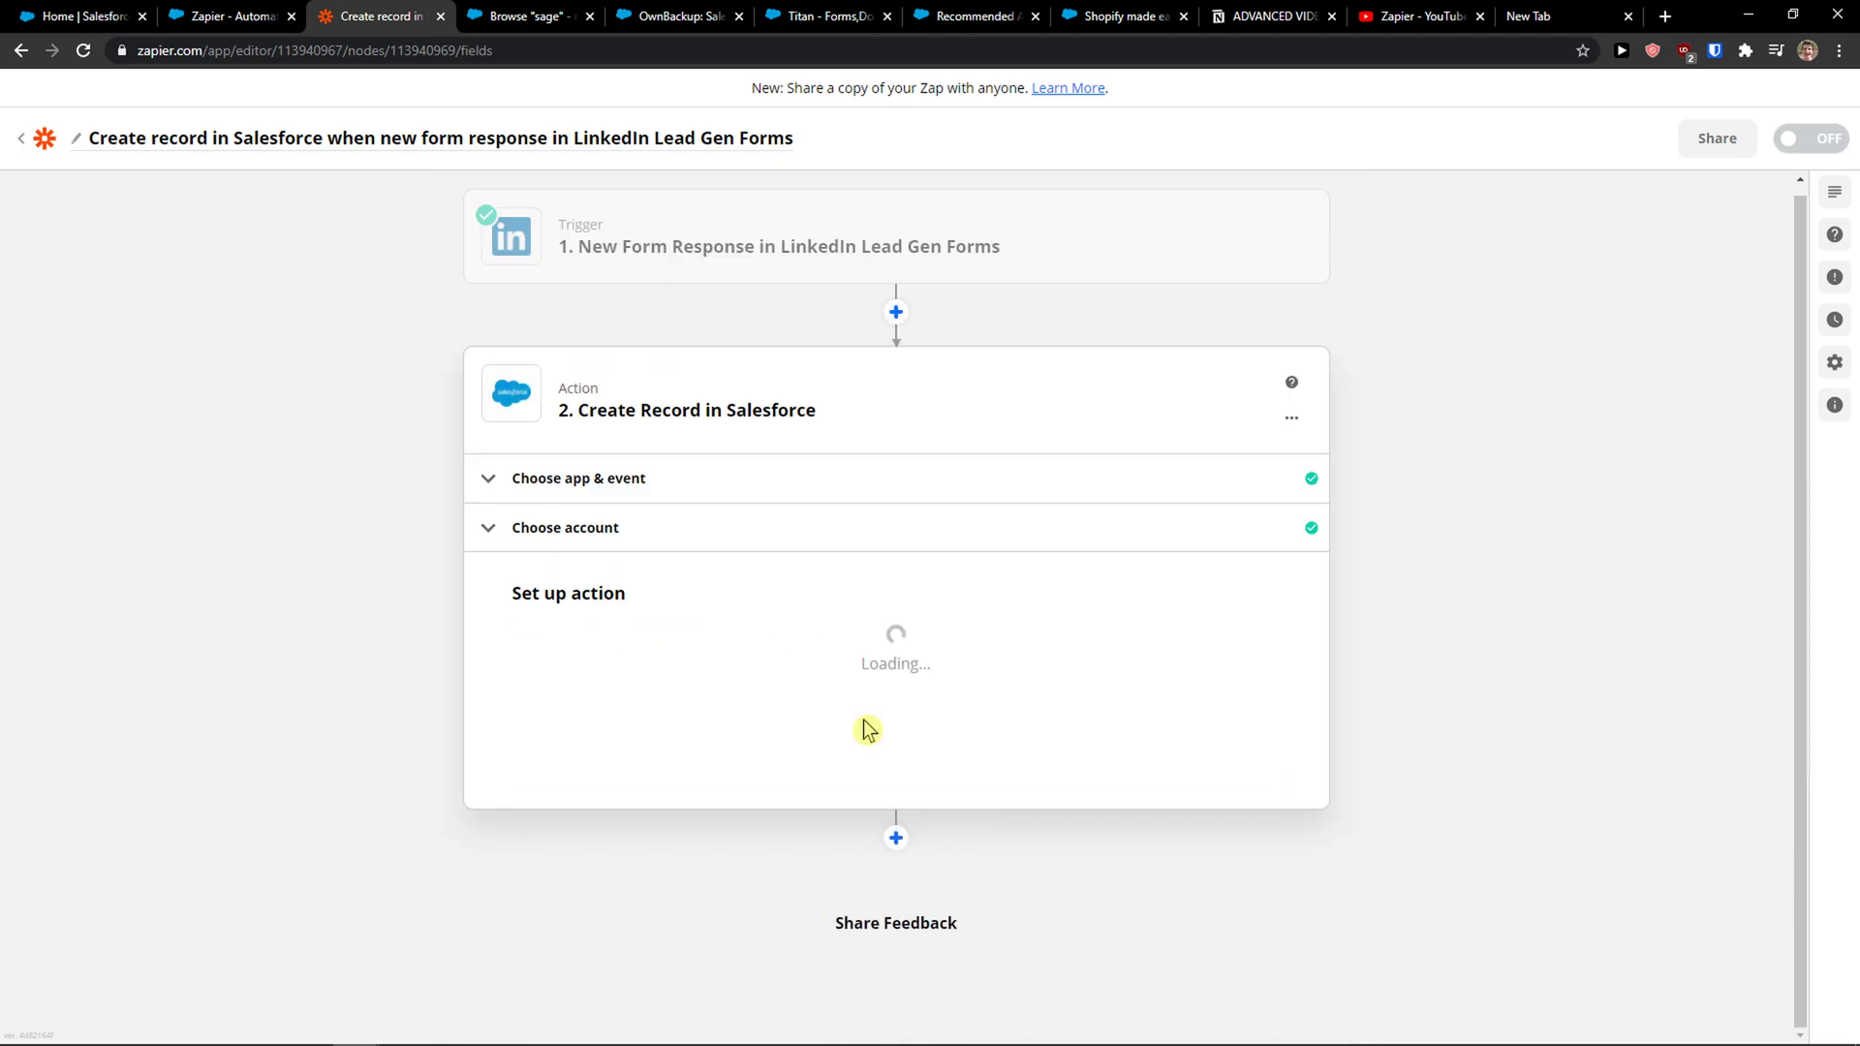
scroll(736, 717, "down", 3)
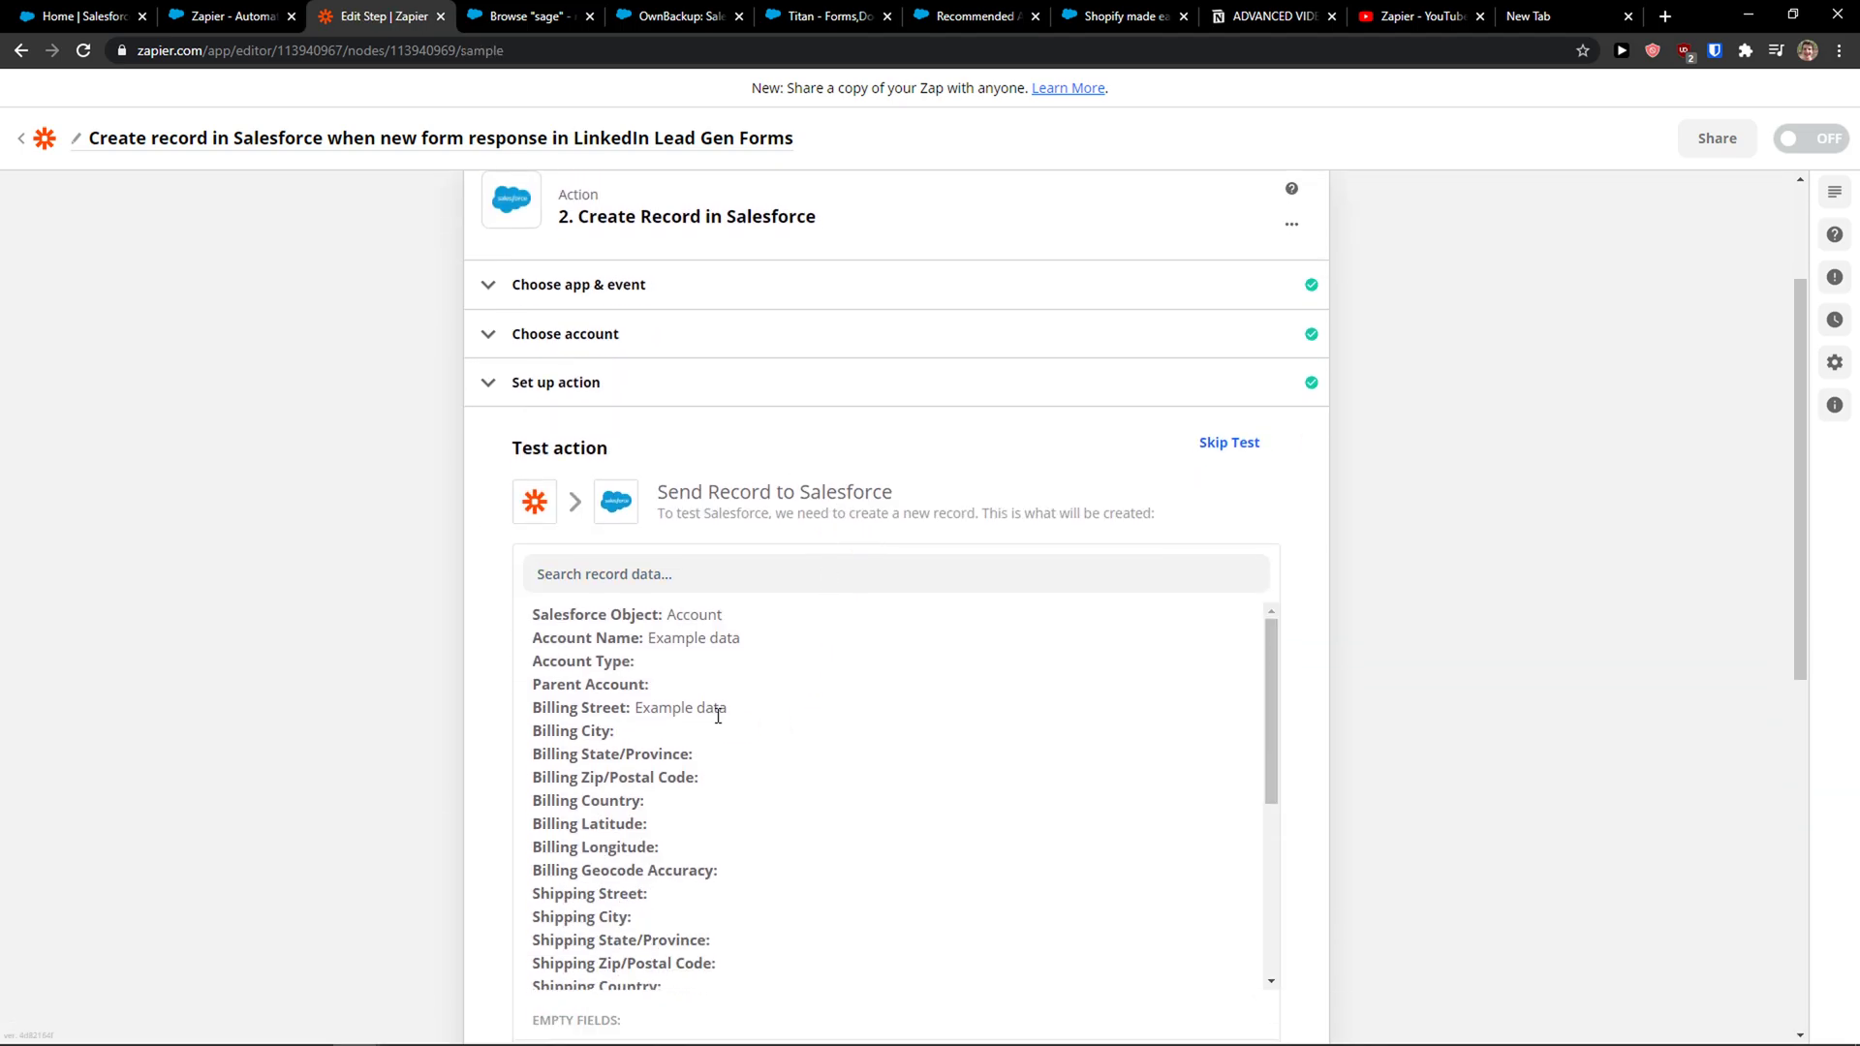
scroll(677, 378, "down", 2)
scroll(752, 711, "down", 4)
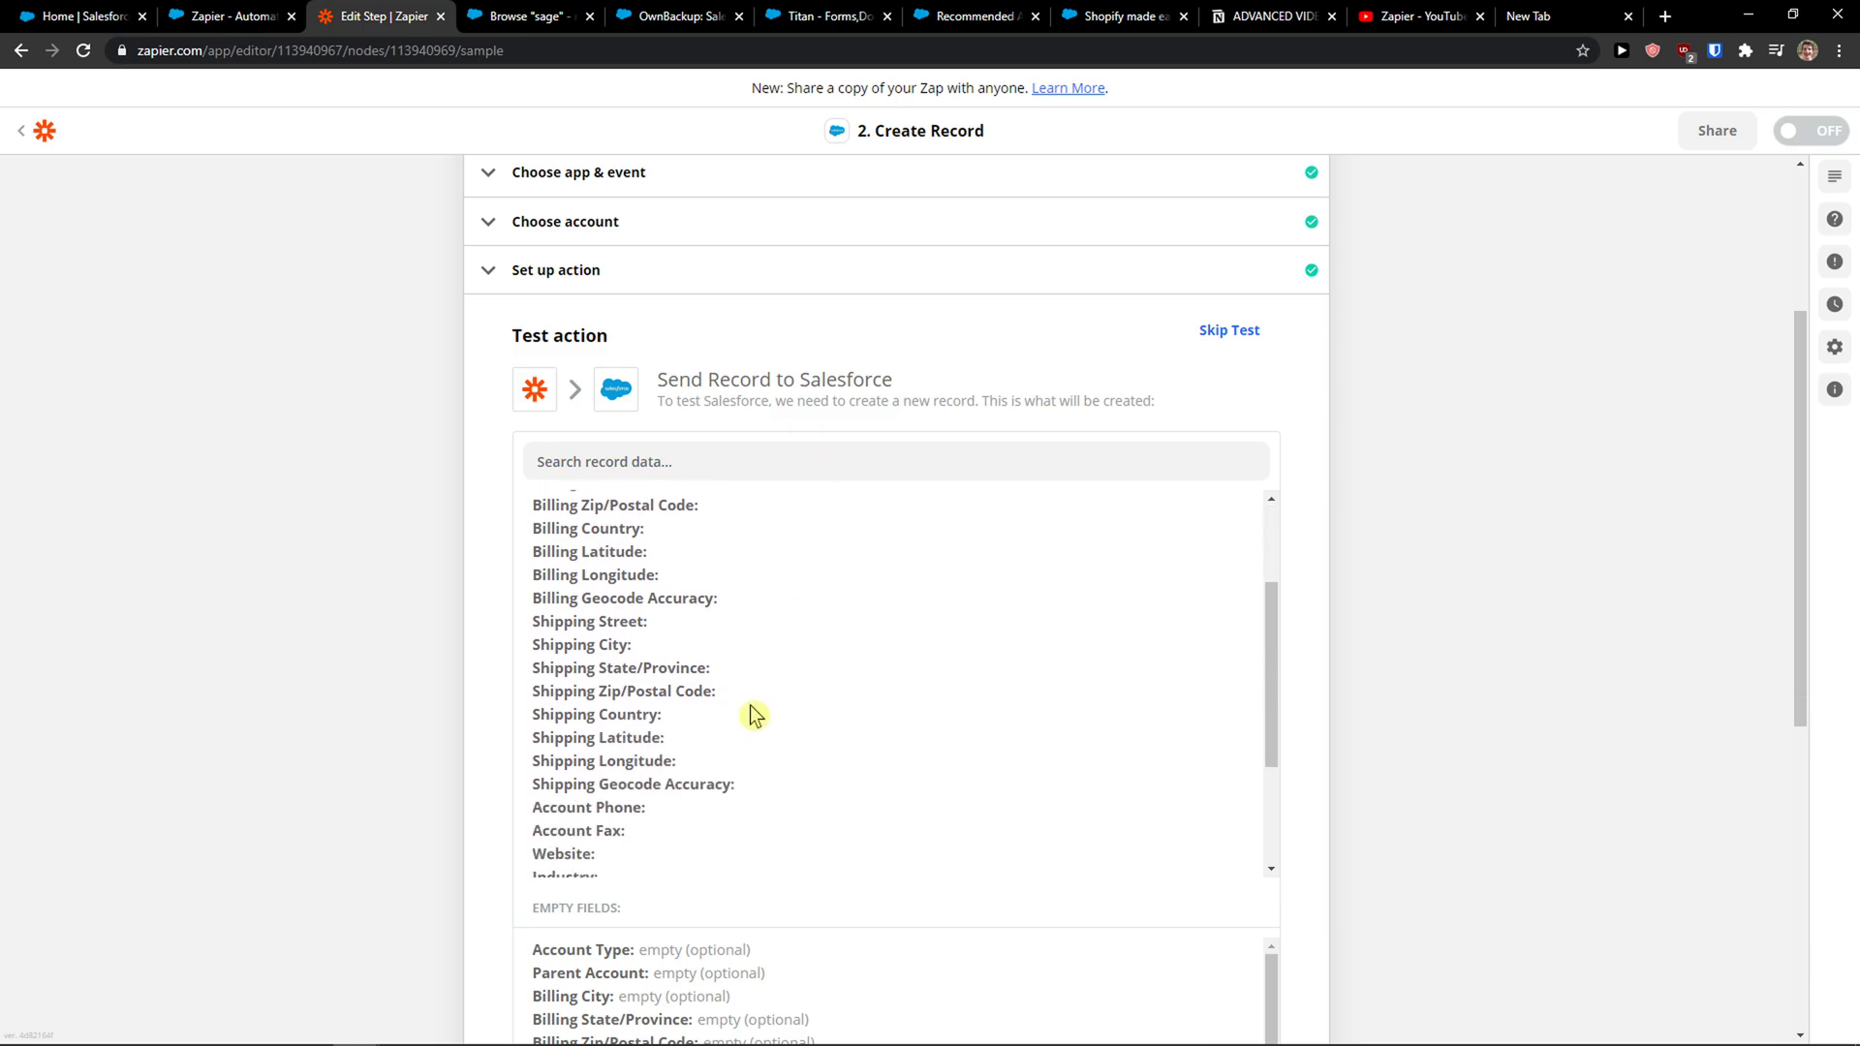
scroll(474, 722, "down", 6)
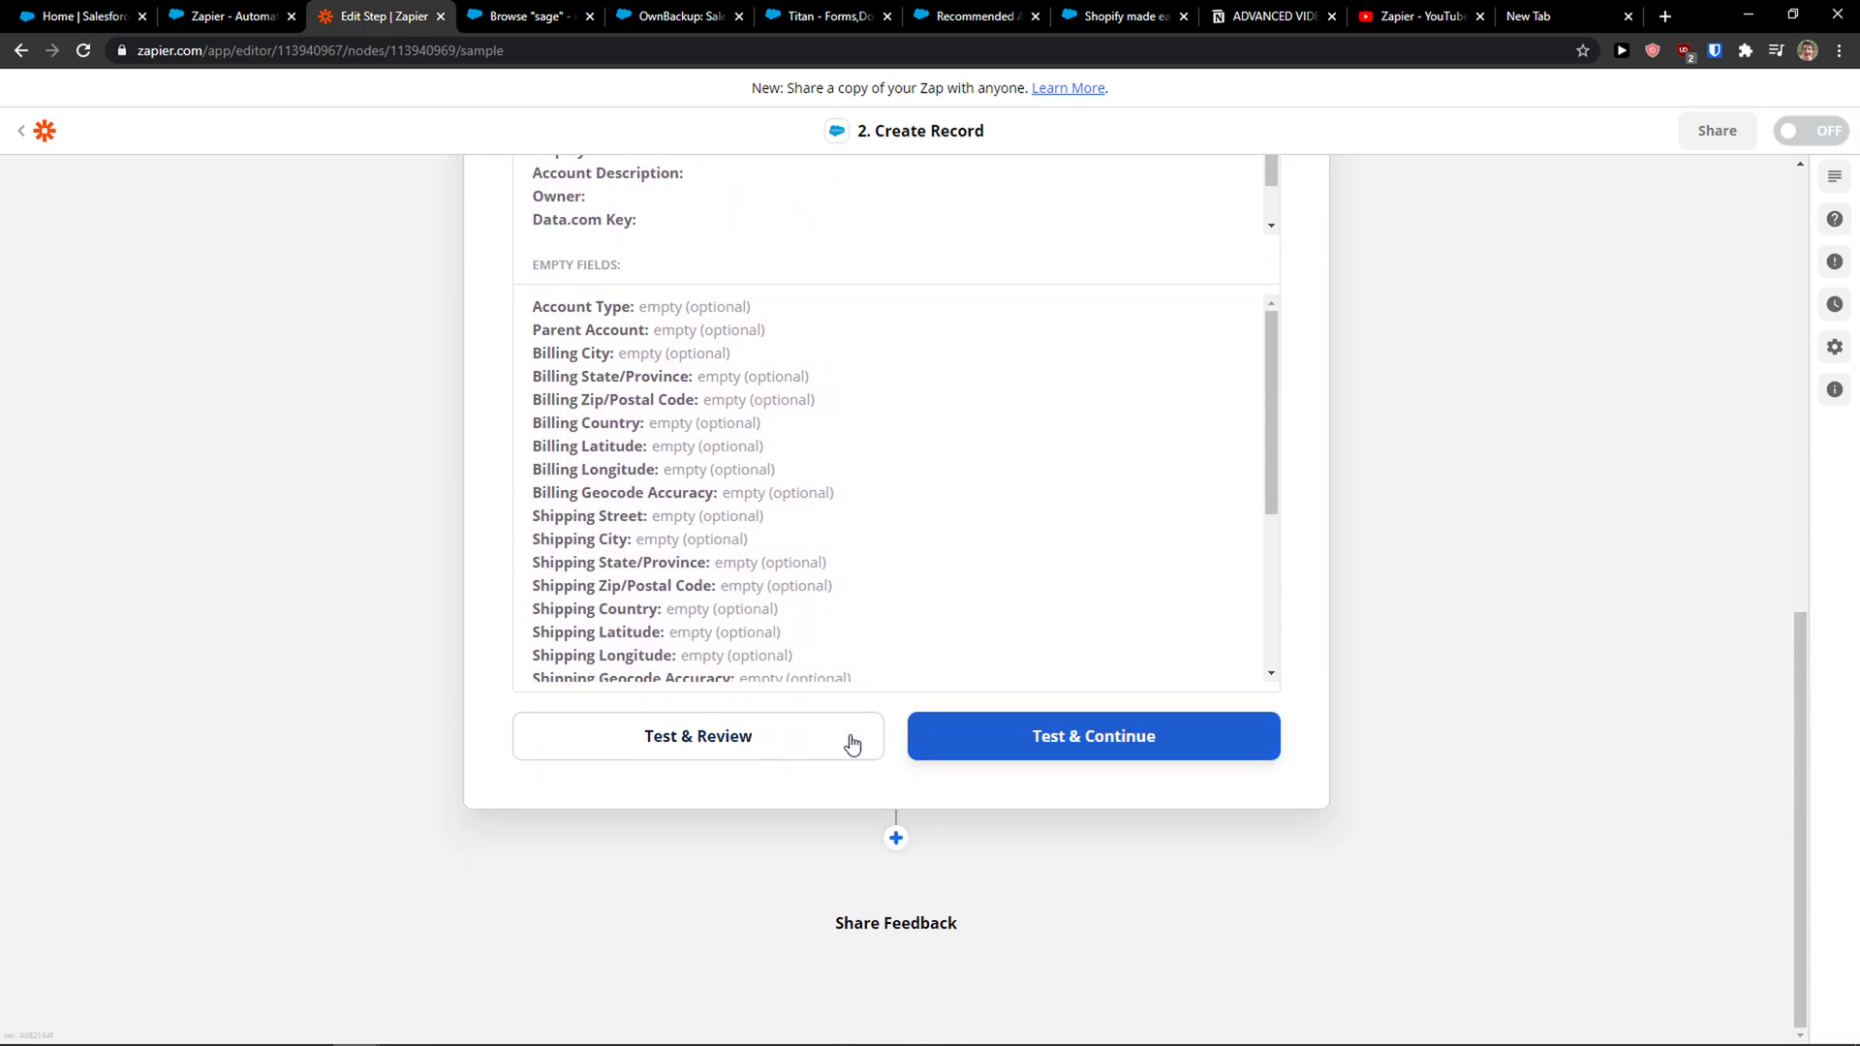
scroll(1004, 734, "up", 5)
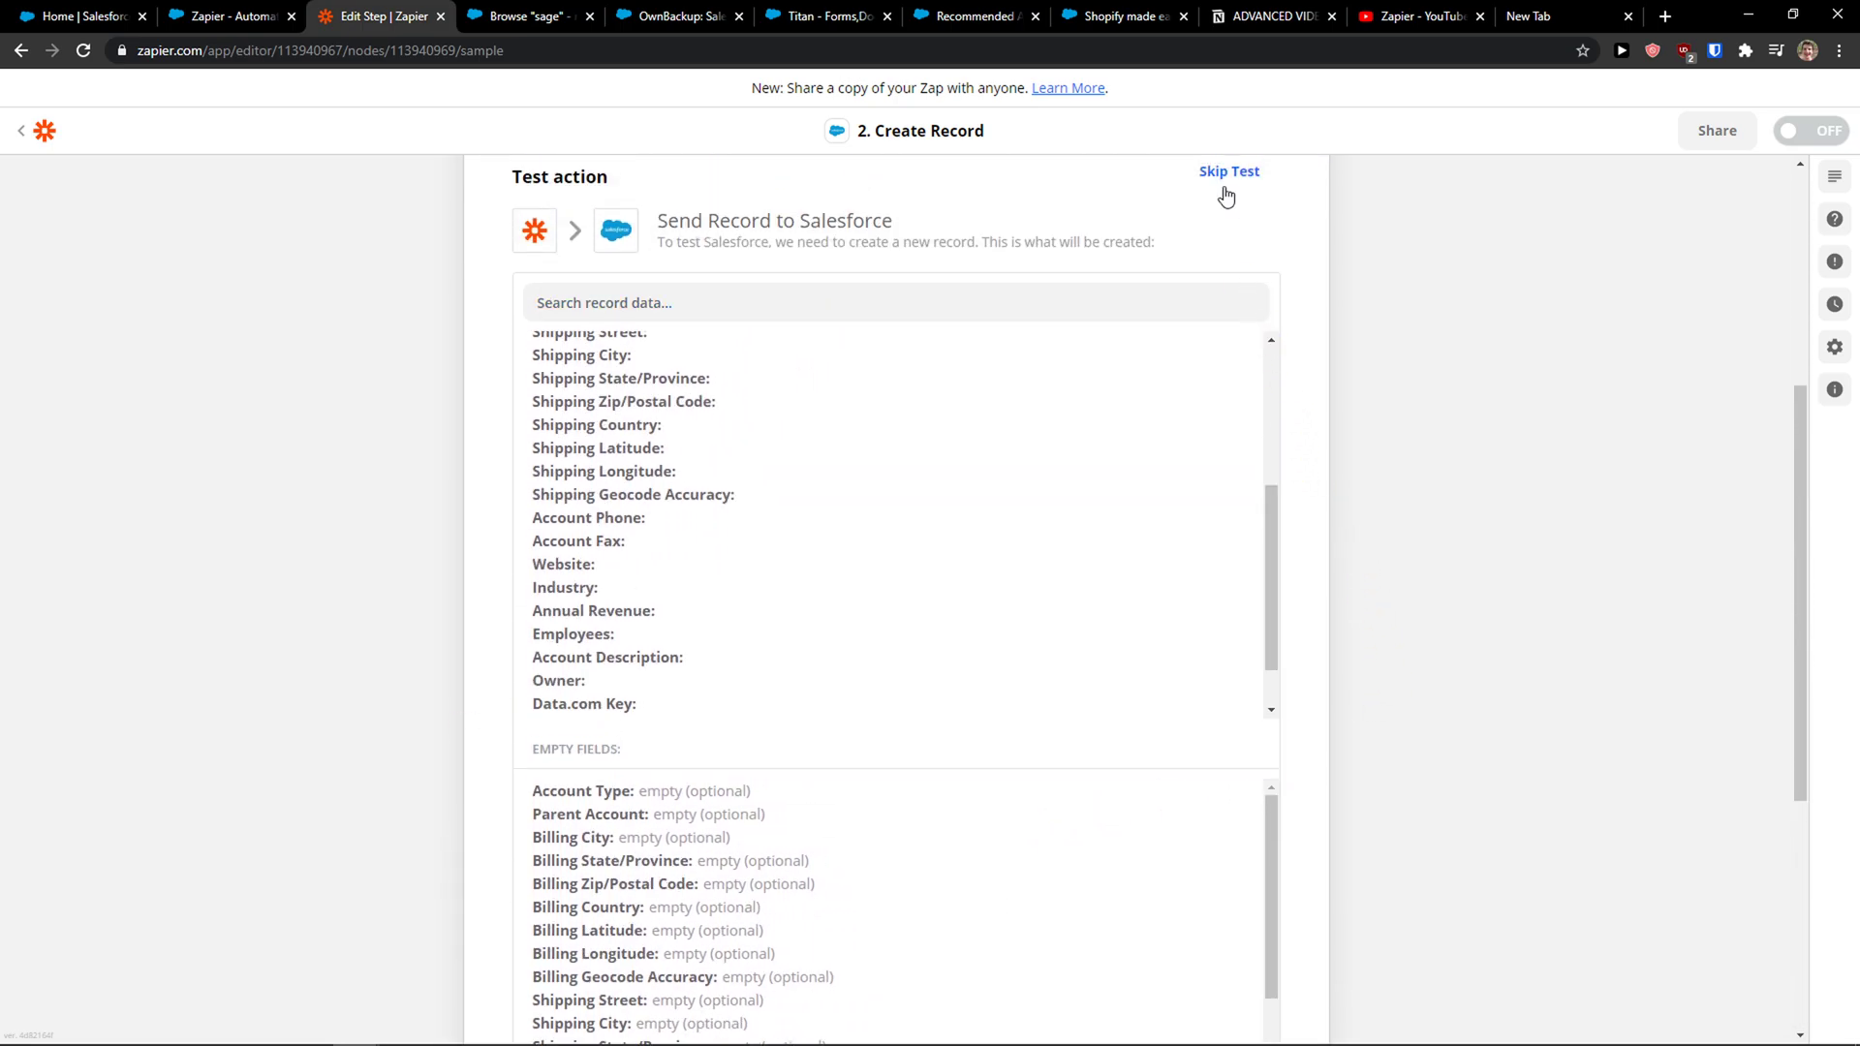
left_click(1226, 189)
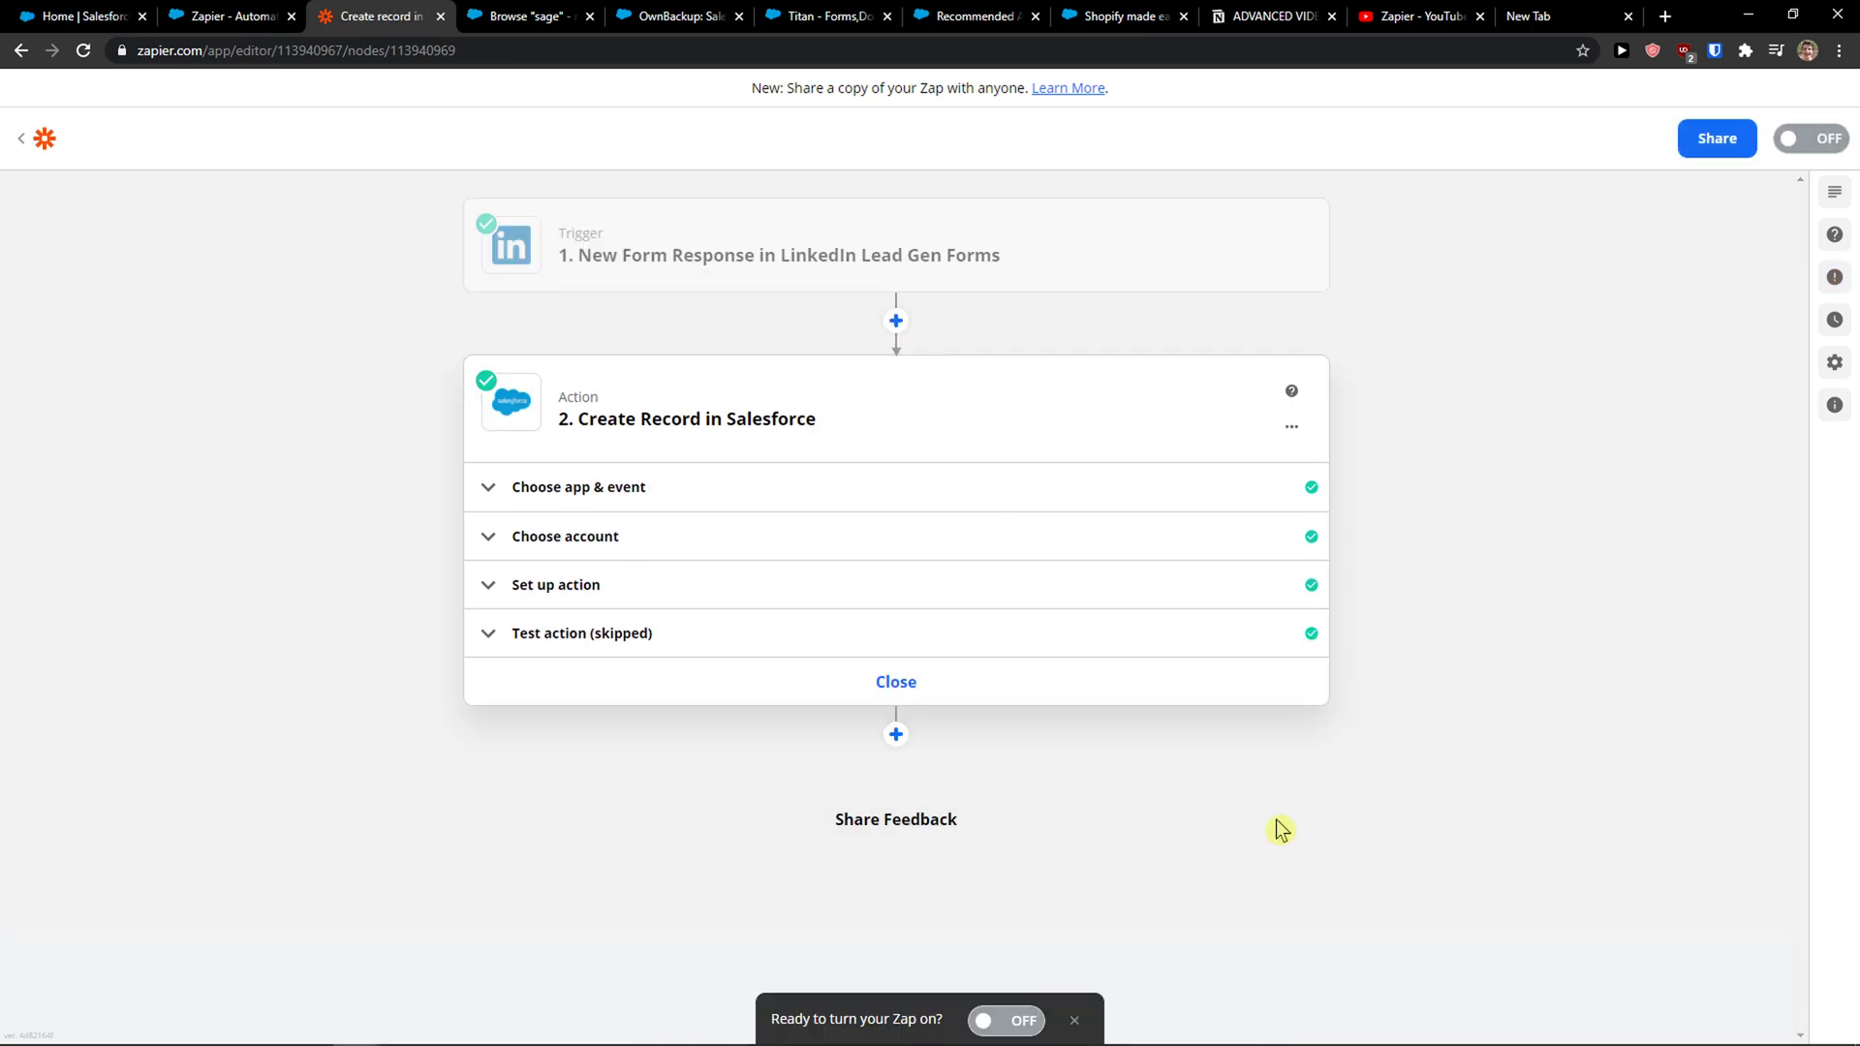
right_click(831, 1040)
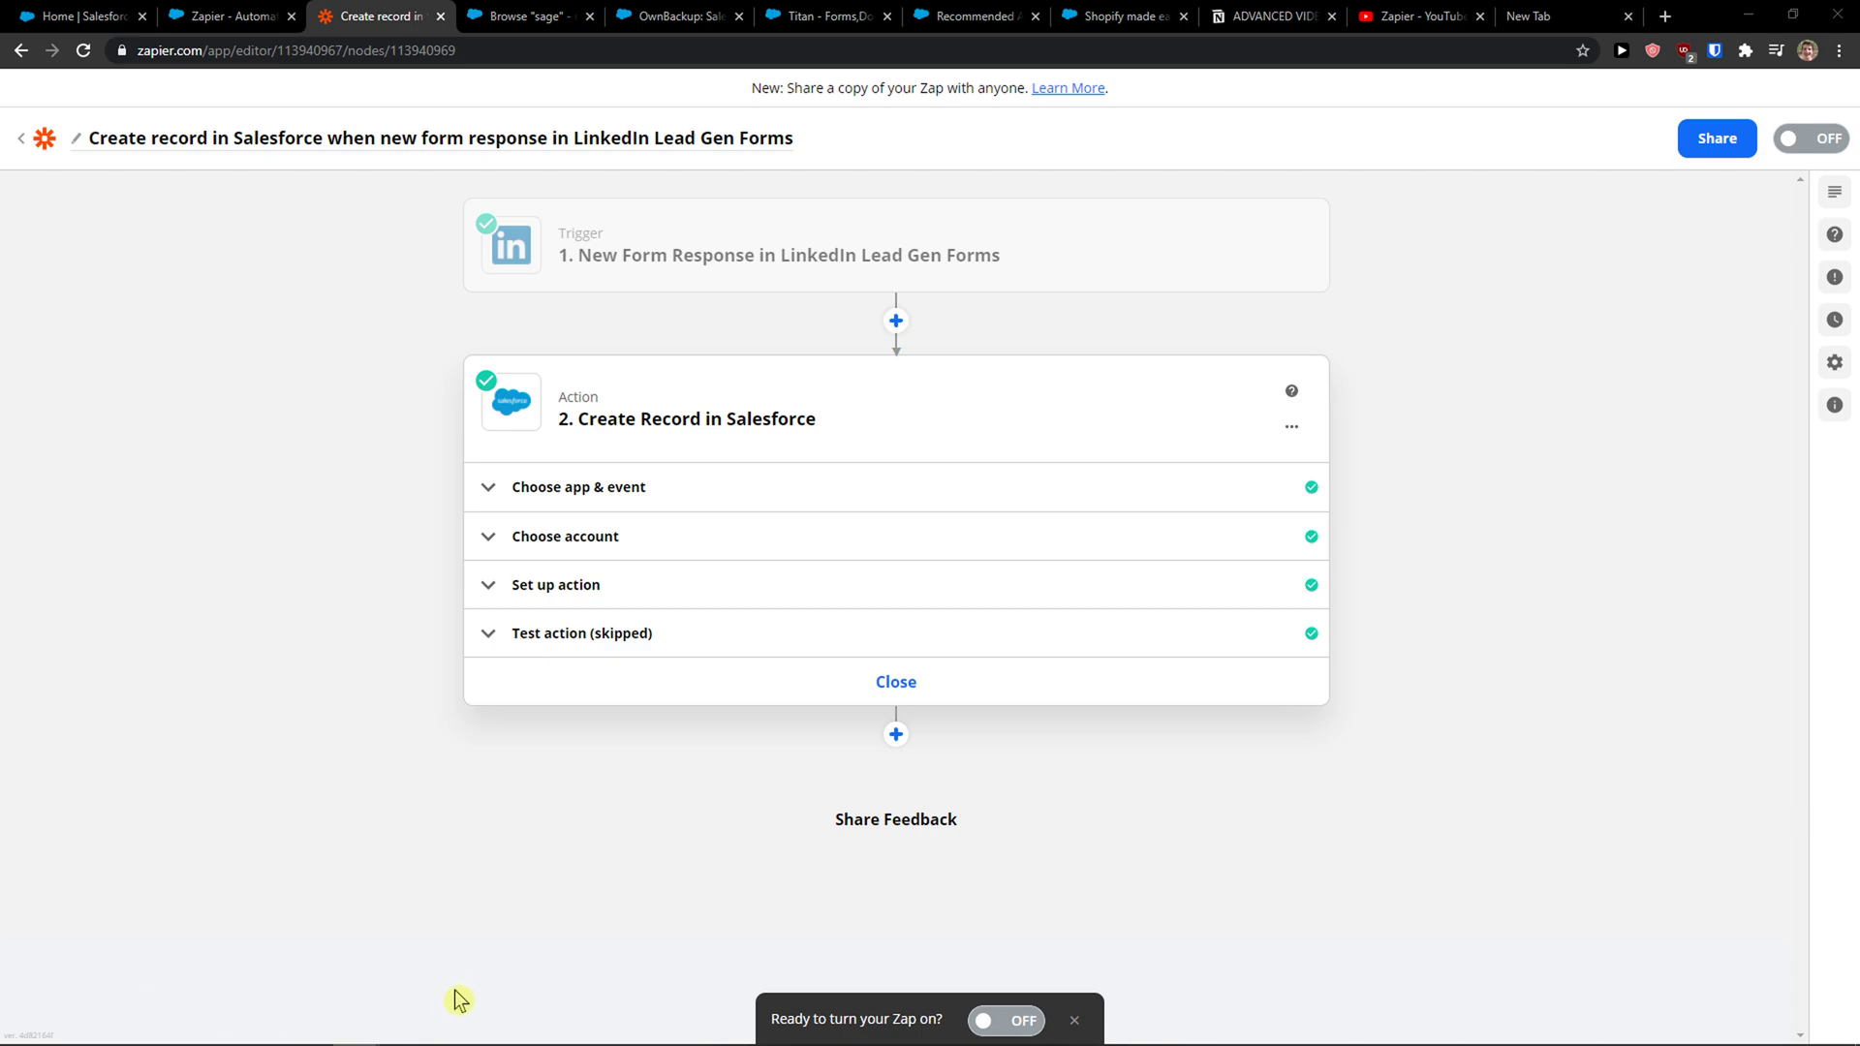
mouse_move(465, 1042)
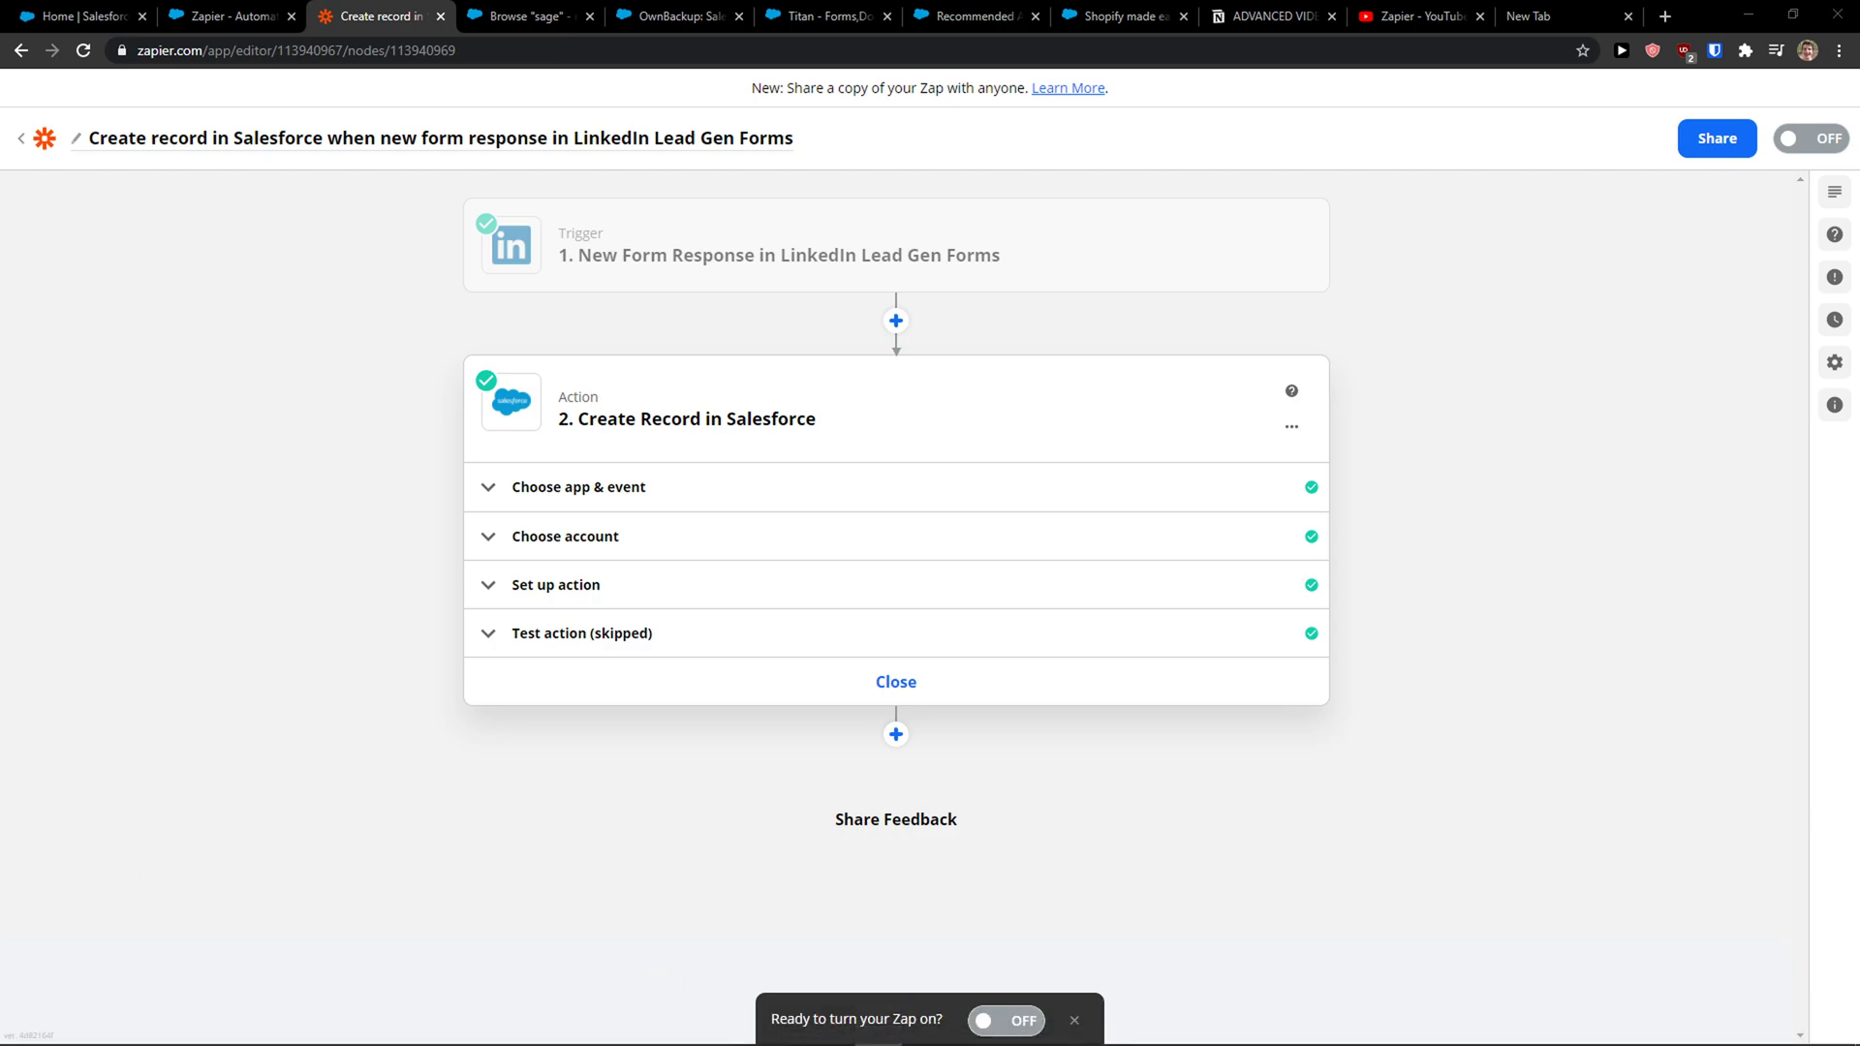